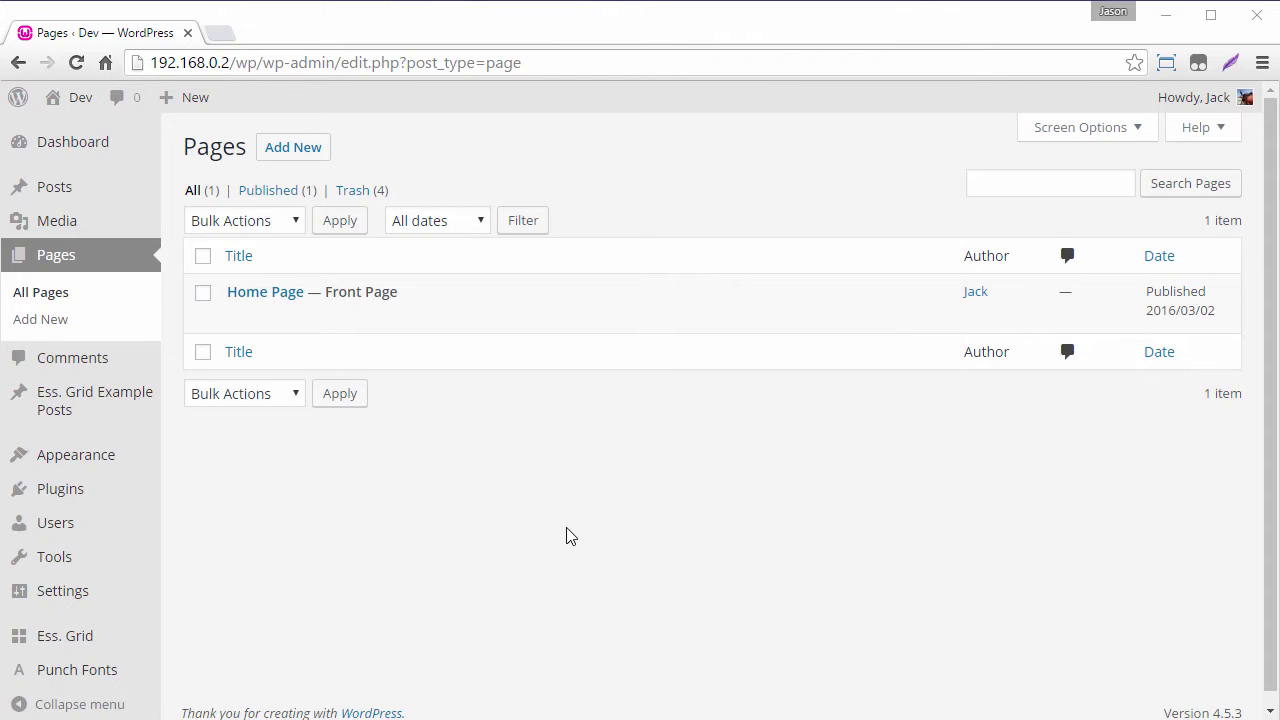
# Insert a three-column gallery of all twelve captioned beach photos into the Home Page content.
pyautogui.click(236, 314)
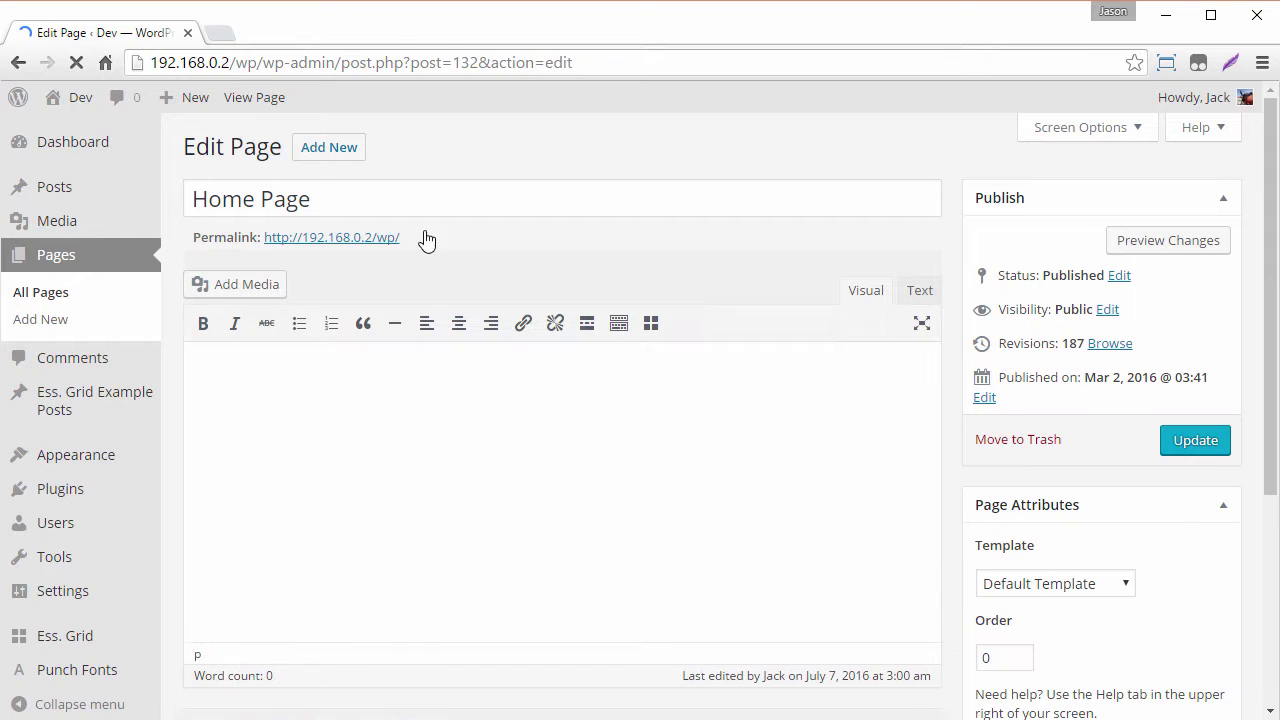
pyautogui.click(237, 290)
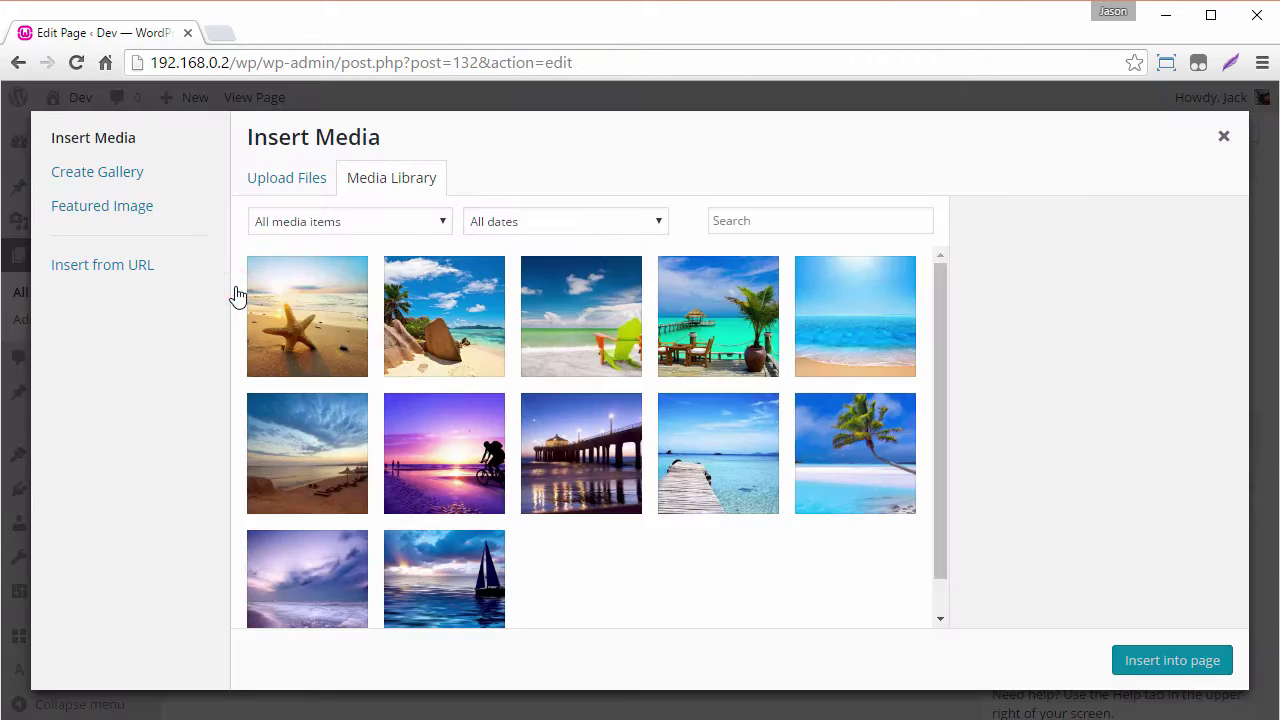
pyautogui.click(88, 180)
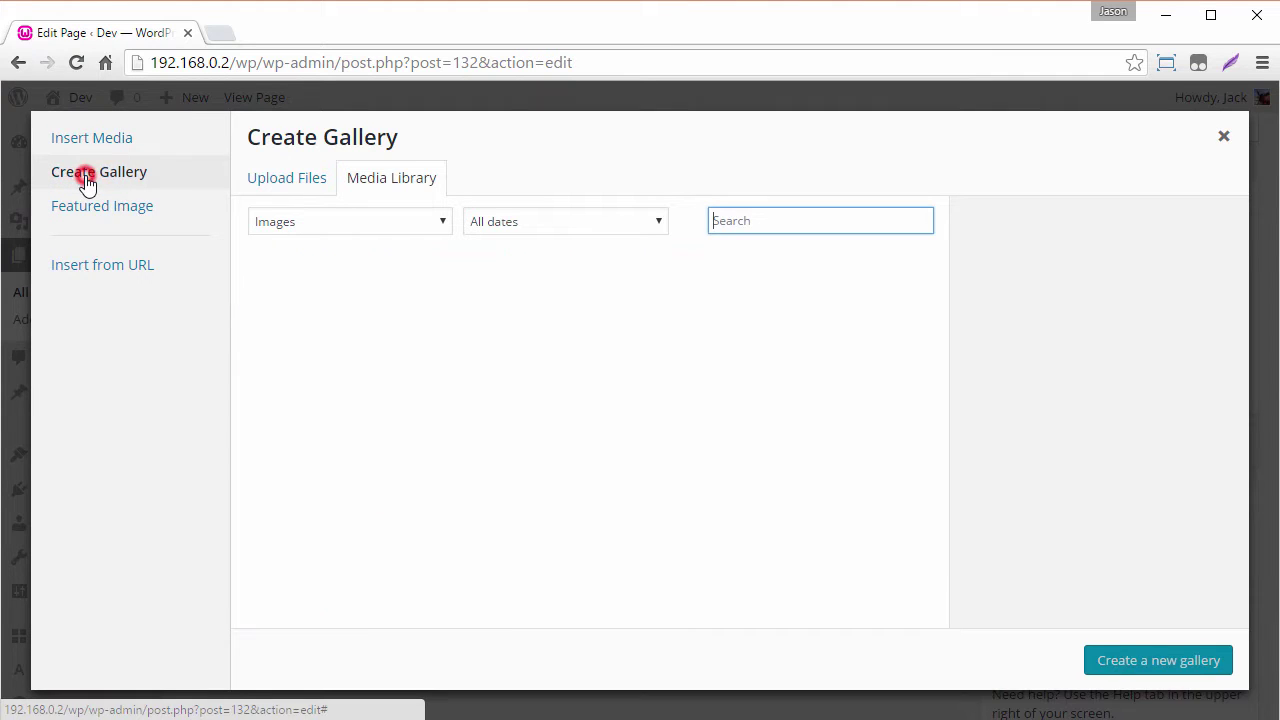
pyautogui.click(282, 308)
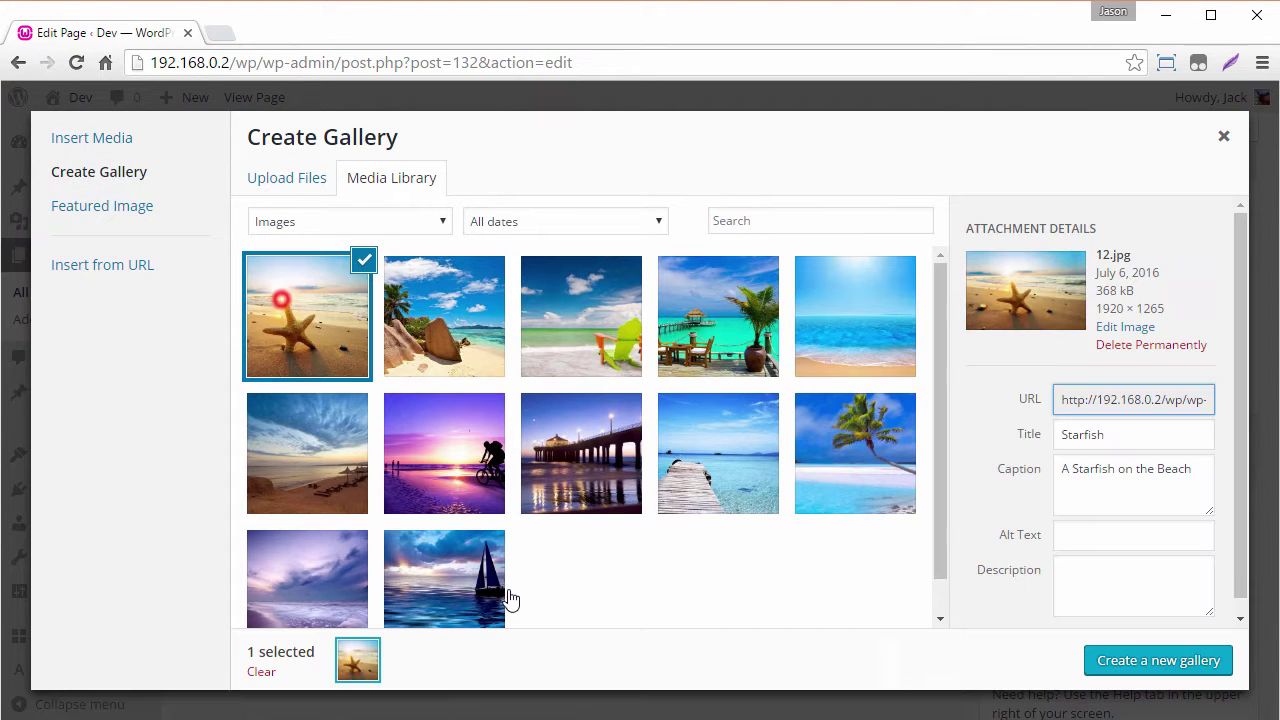
pyautogui.keyDown('shift'); pyautogui.click(419, 578); pyautogui.keyUp('shift')
pyautogui.click(1147, 667)
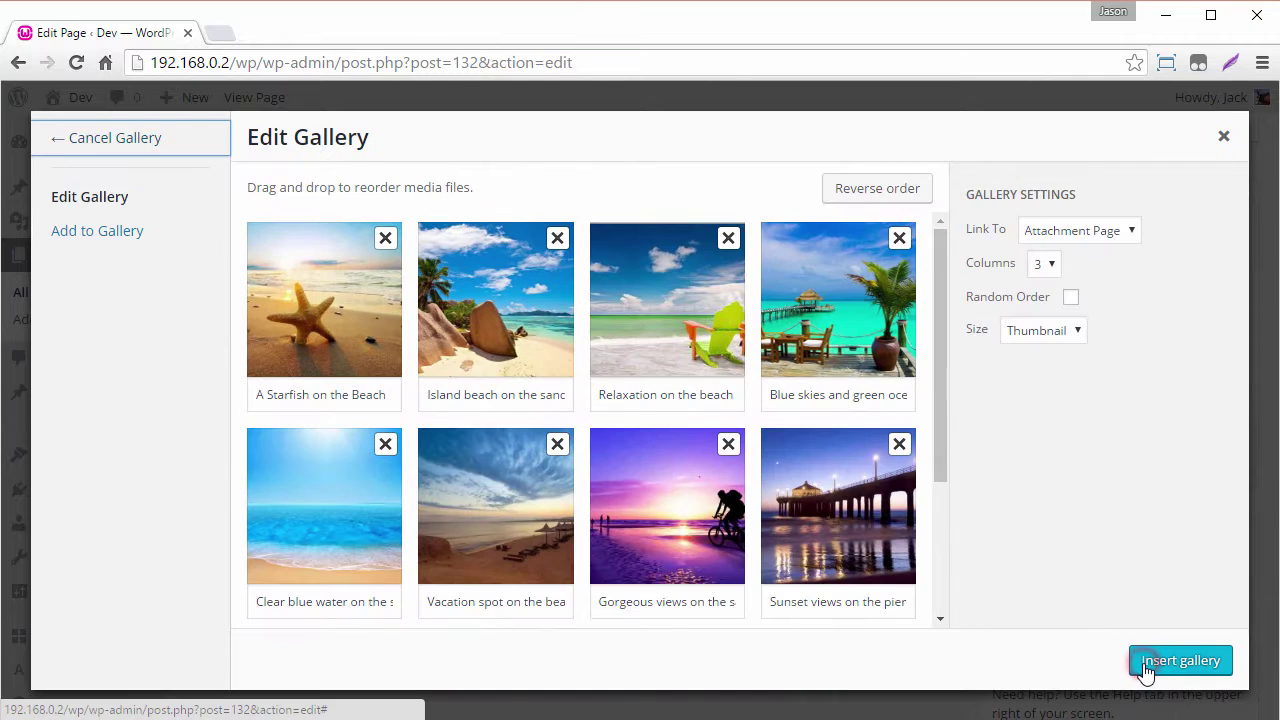
pyautogui.click(1180, 661)
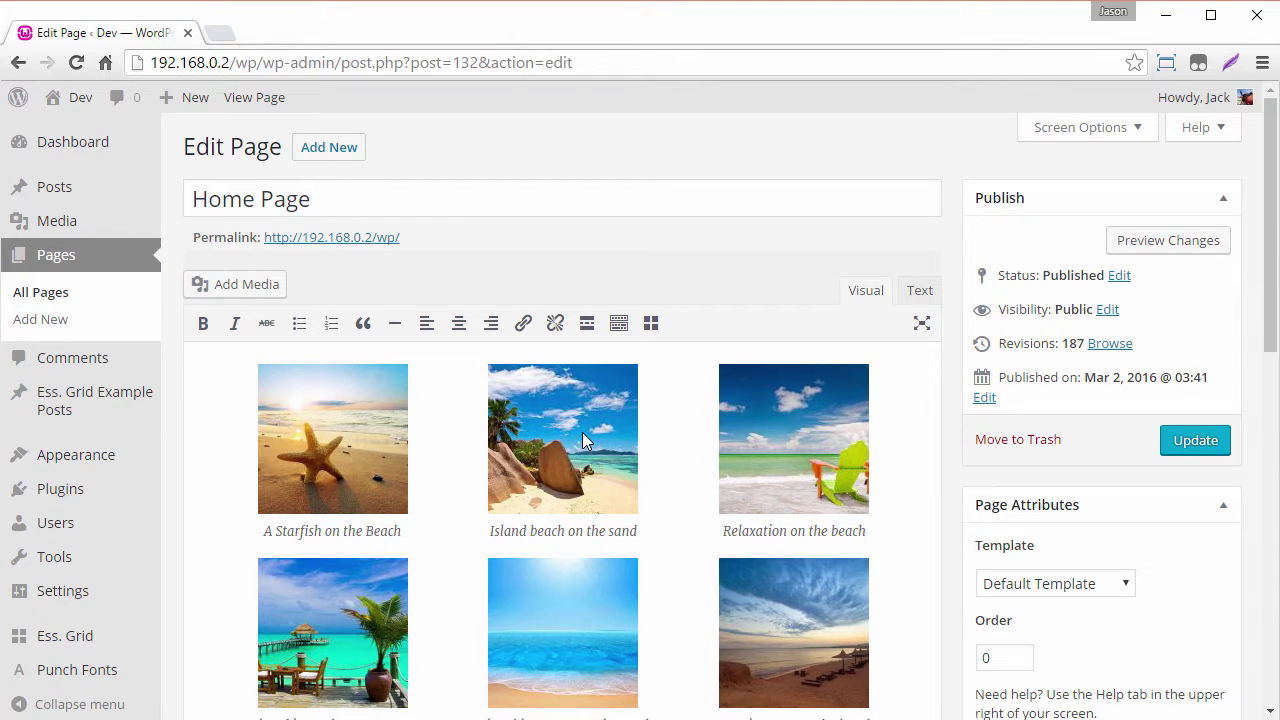
# Update the Home Page and open its permalink in a new tab.
pyautogui.click(1166, 441)
pyautogui.rightClick(333, 243)
pyautogui.click(354, 250)
# Scroll through the captioned beach gallery on the live page, then return to the editor tab.
pyautogui.click(276, 33)
pyautogui.scroll(-2, 474, 400)
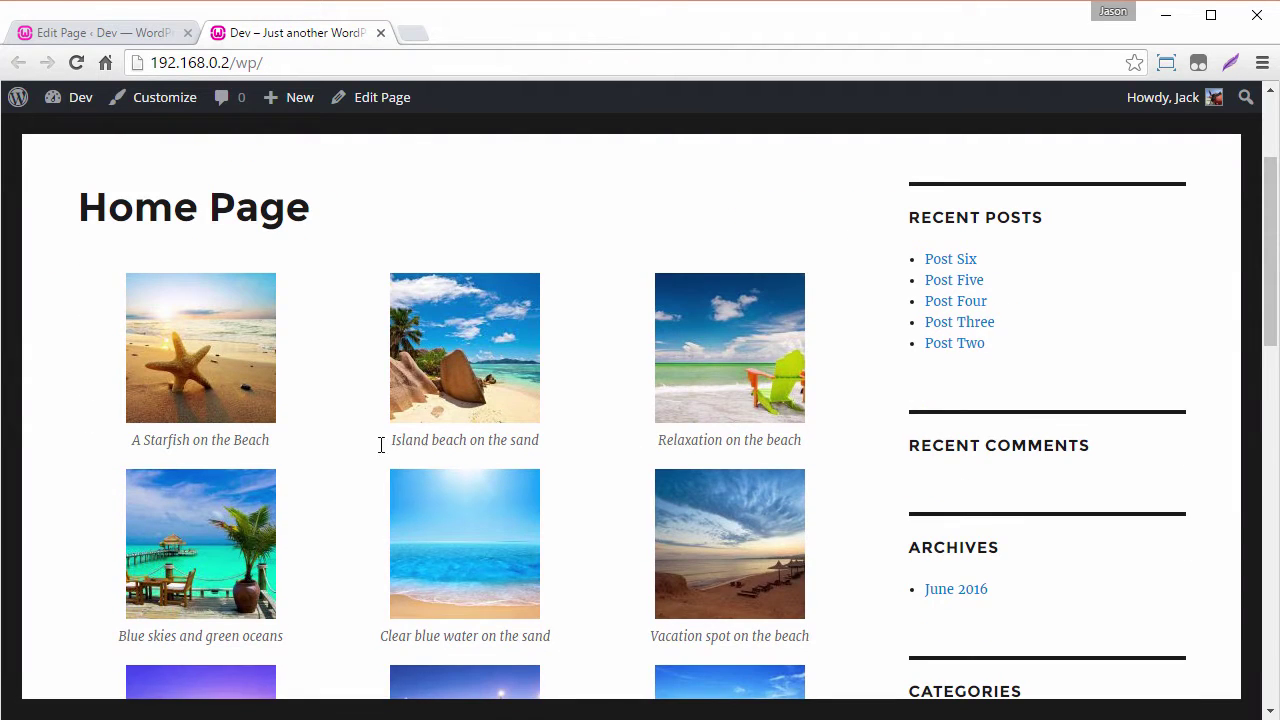
pyautogui.scroll(-1, 500, 470)
pyautogui.scroll(2, 506, 480)
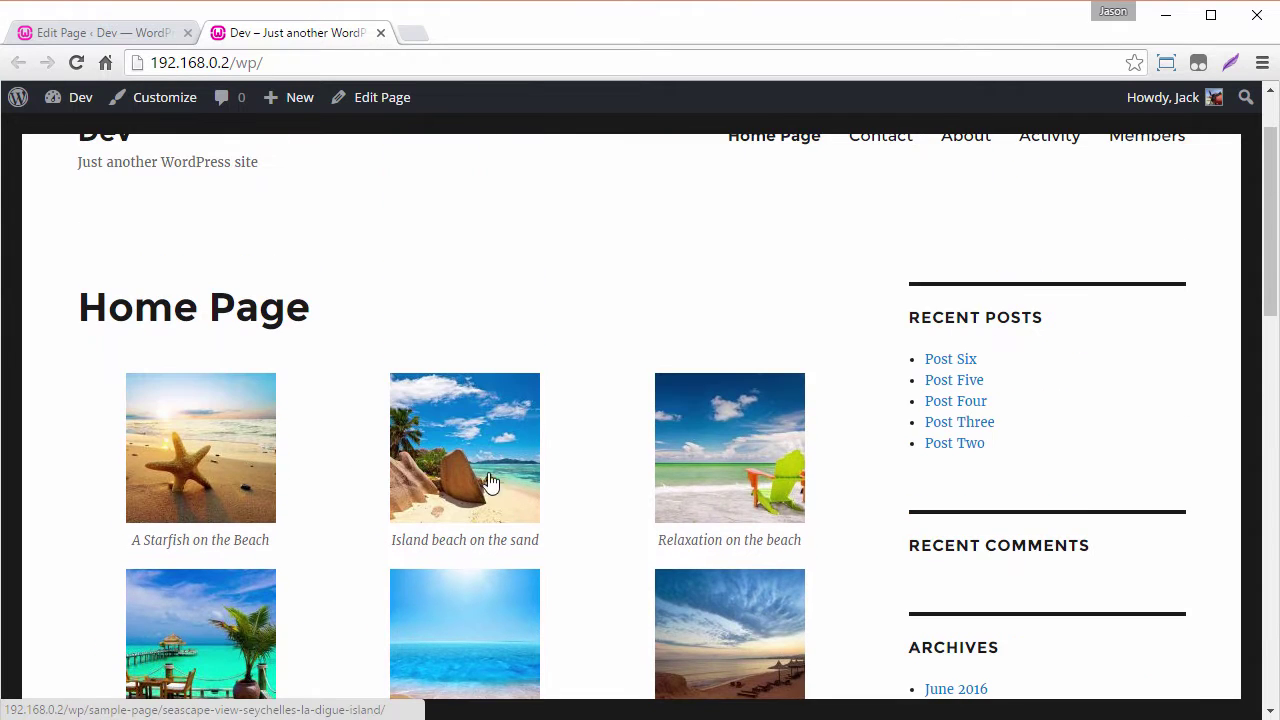
pyautogui.scroll(-2, 390, 397)
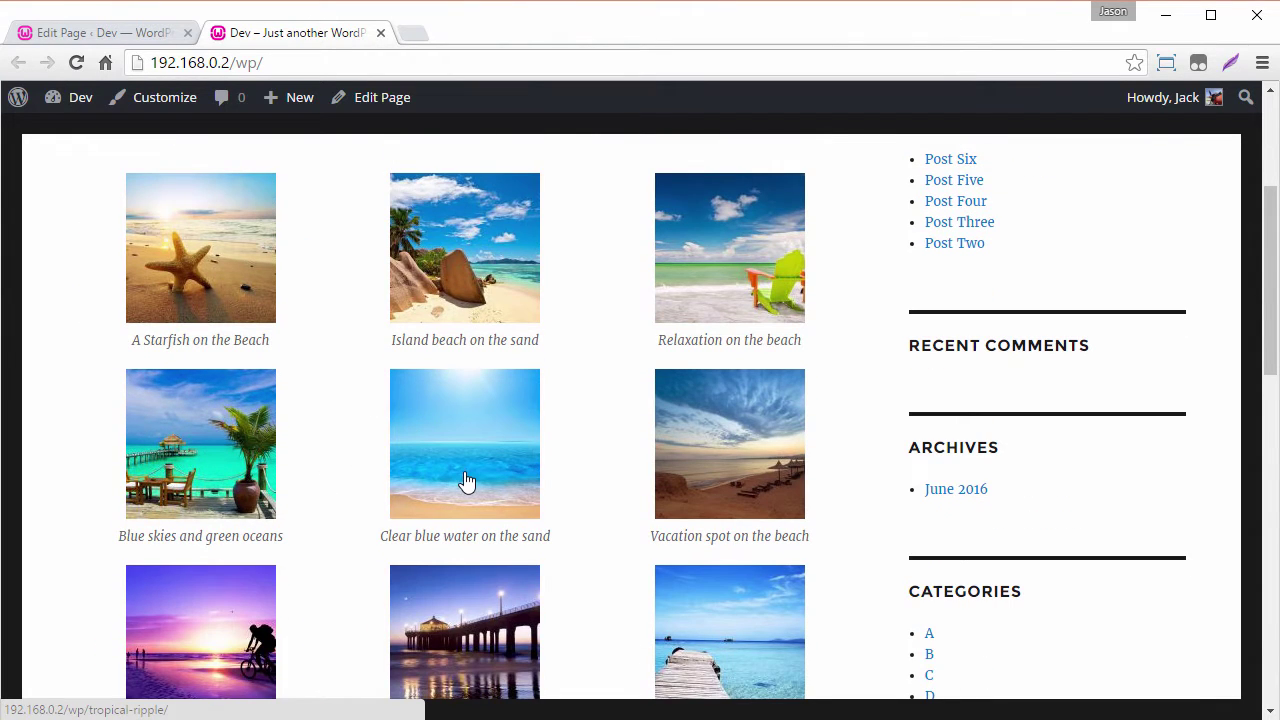
pyautogui.hotkey('ctrl', 'shift', 'Tab')
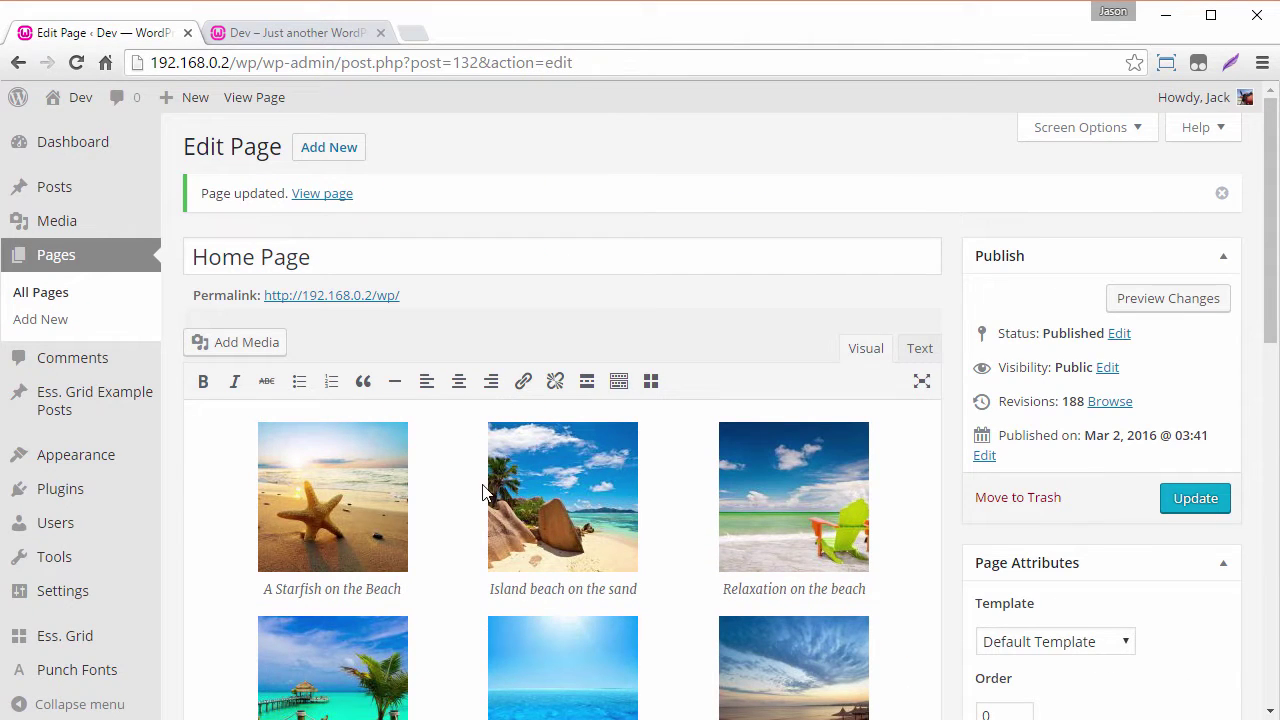
# Open Essential Grid in a new tab and start creating a new grid.
pyautogui.rightClick(100, 634)
pyautogui.click(160, 646)
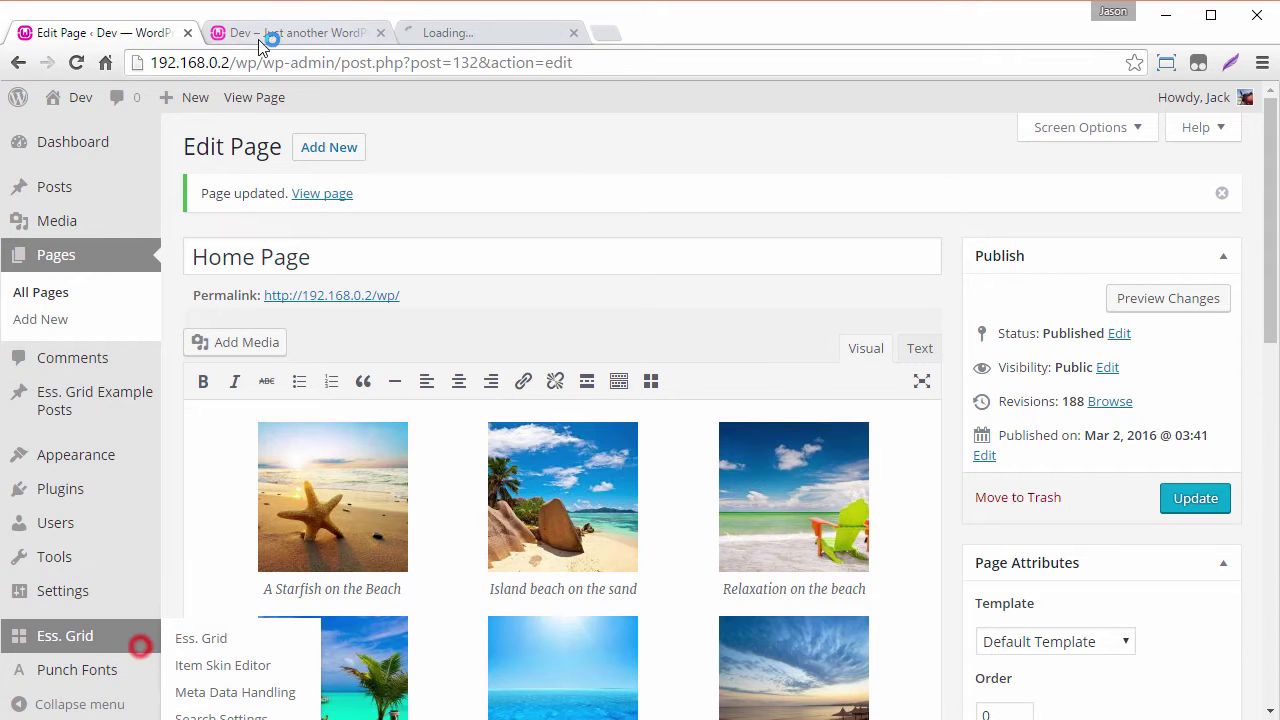
pyautogui.click(467, 36)
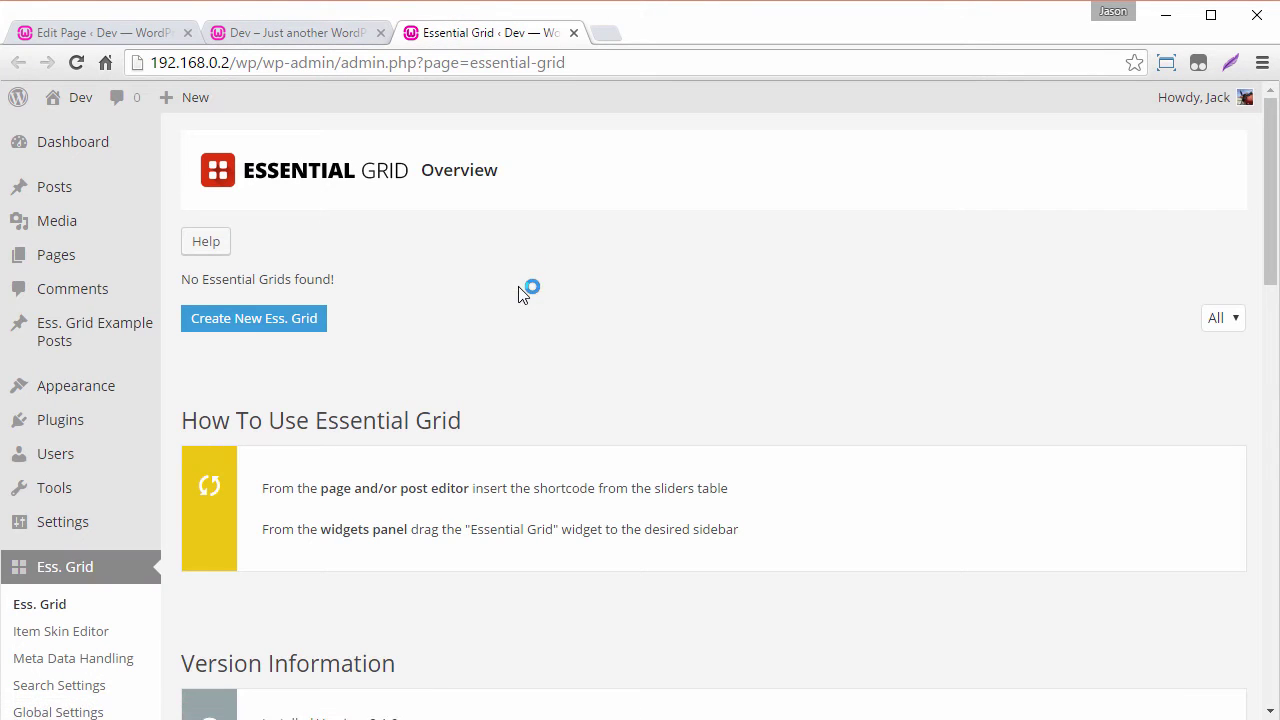
pyautogui.click(270, 317)
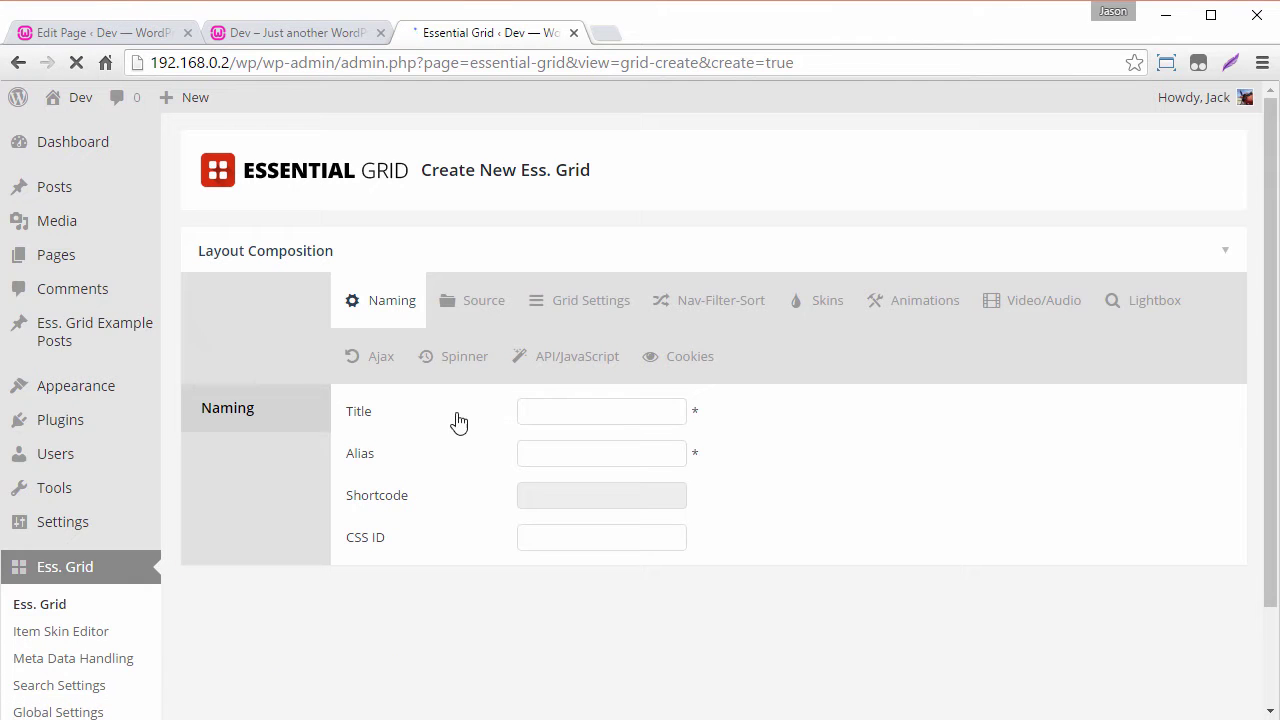
# Title the grid 'My Grid' with alias 'alias', save it, and return to the editor.
pyautogui.click(566, 408)
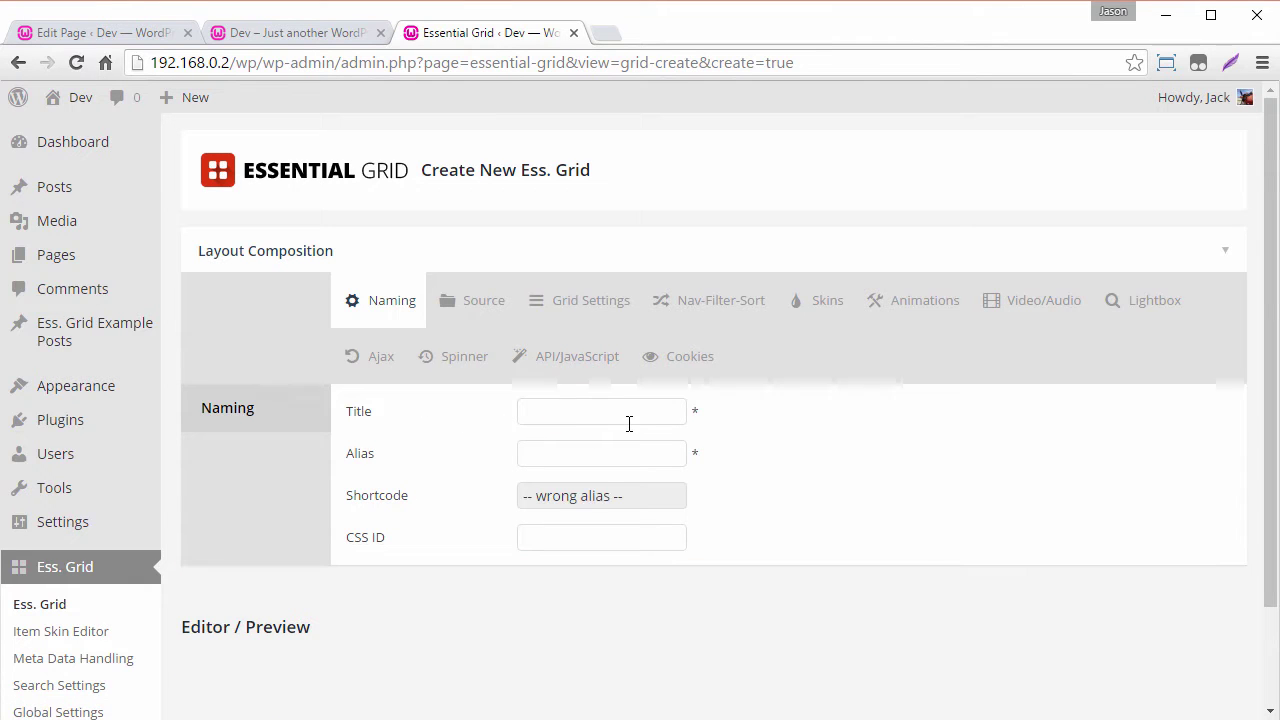
pyautogui.write('My Grid')
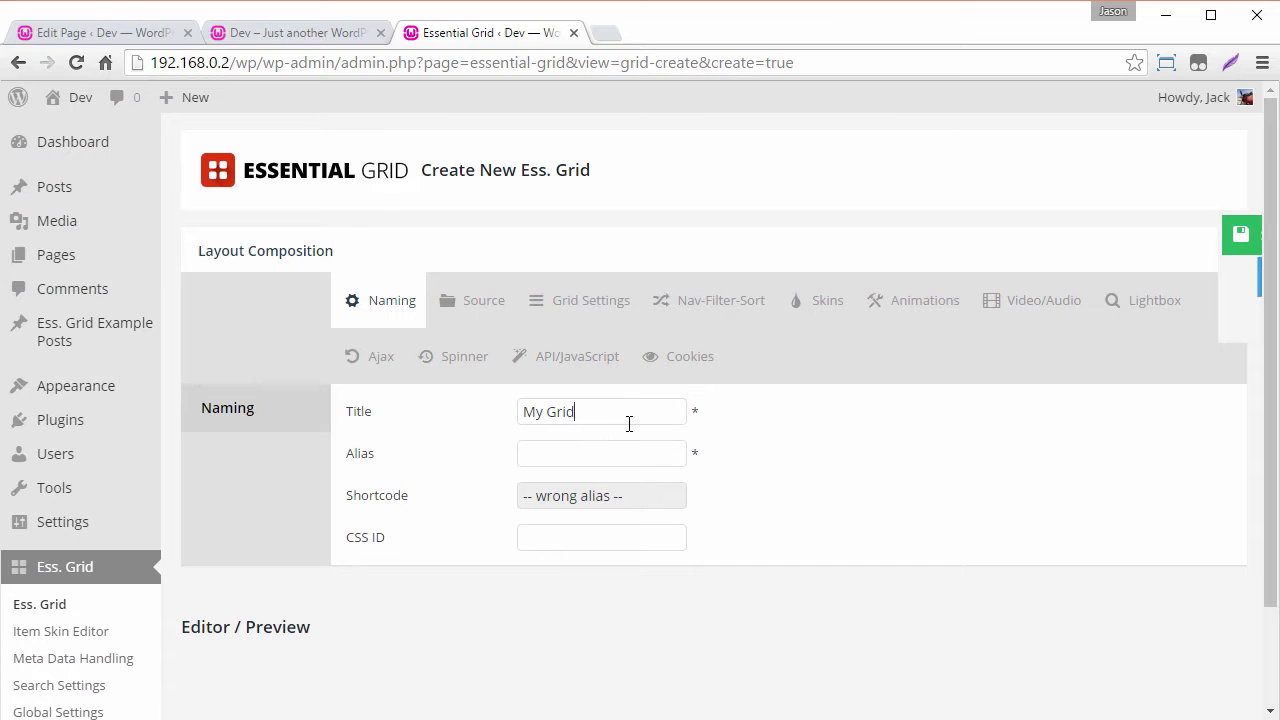
pyautogui.write('alias')
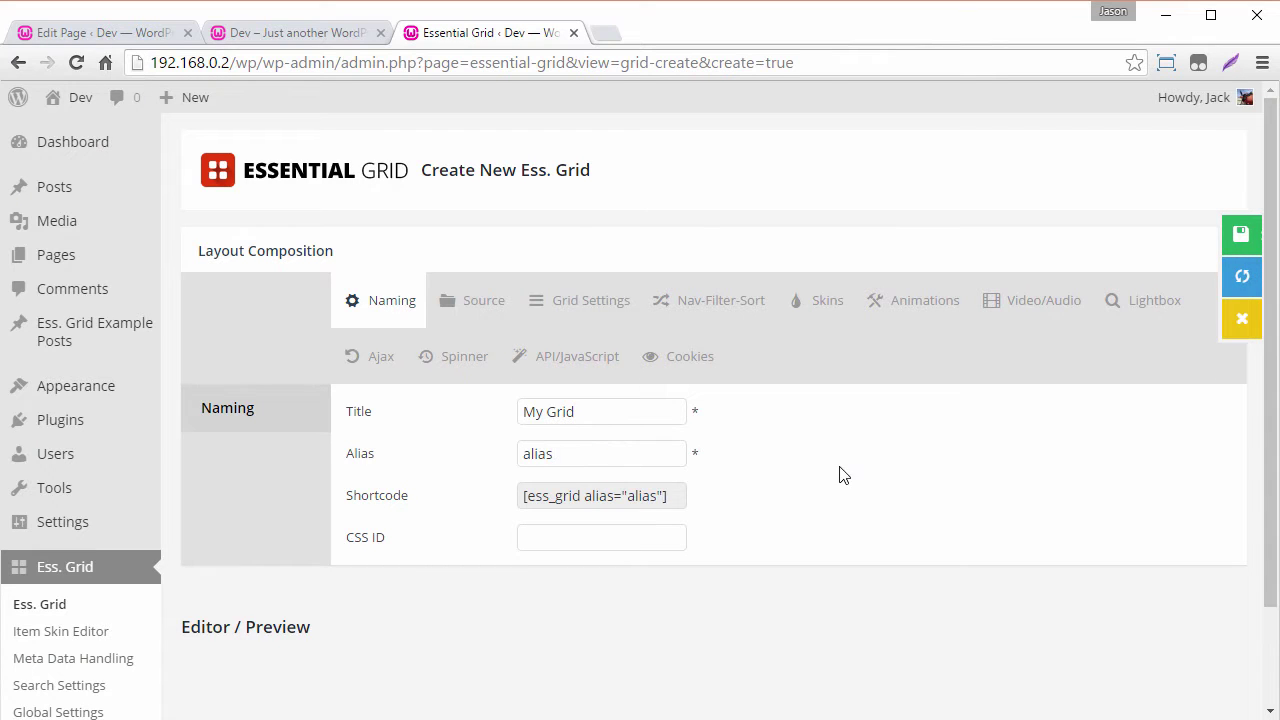
pyautogui.click(838, 468)
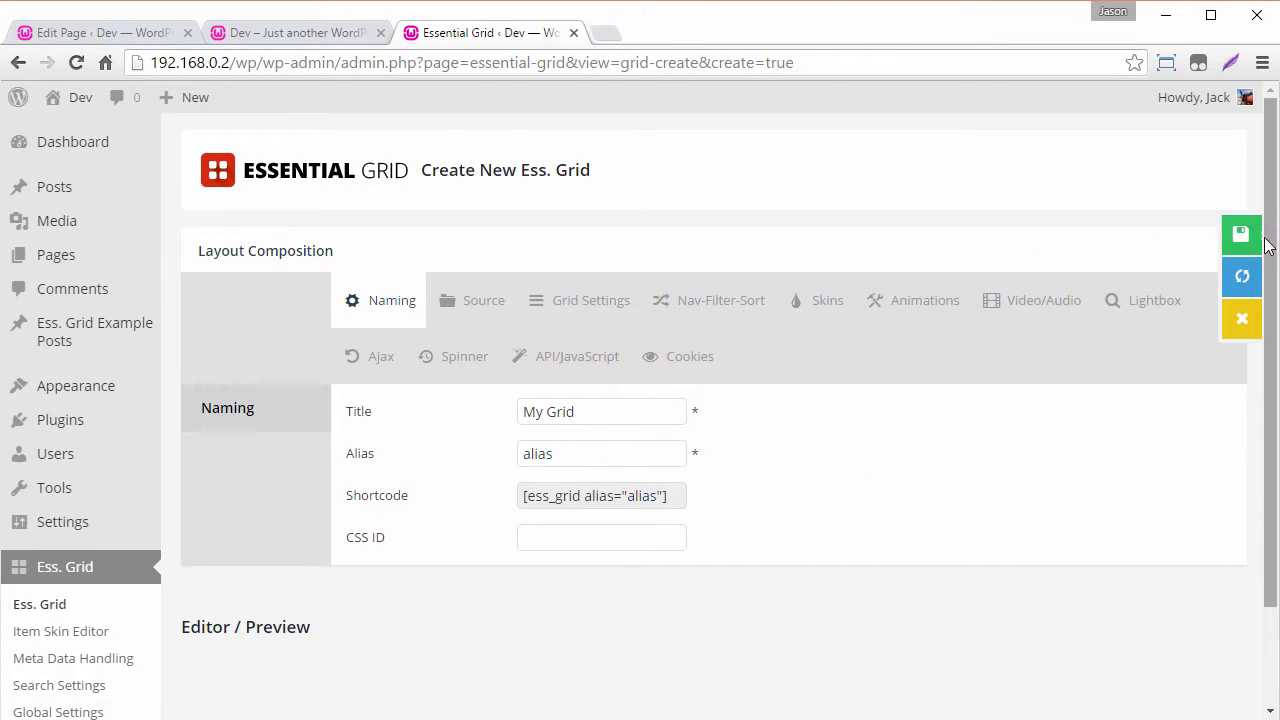
pyautogui.click(1212, 243)
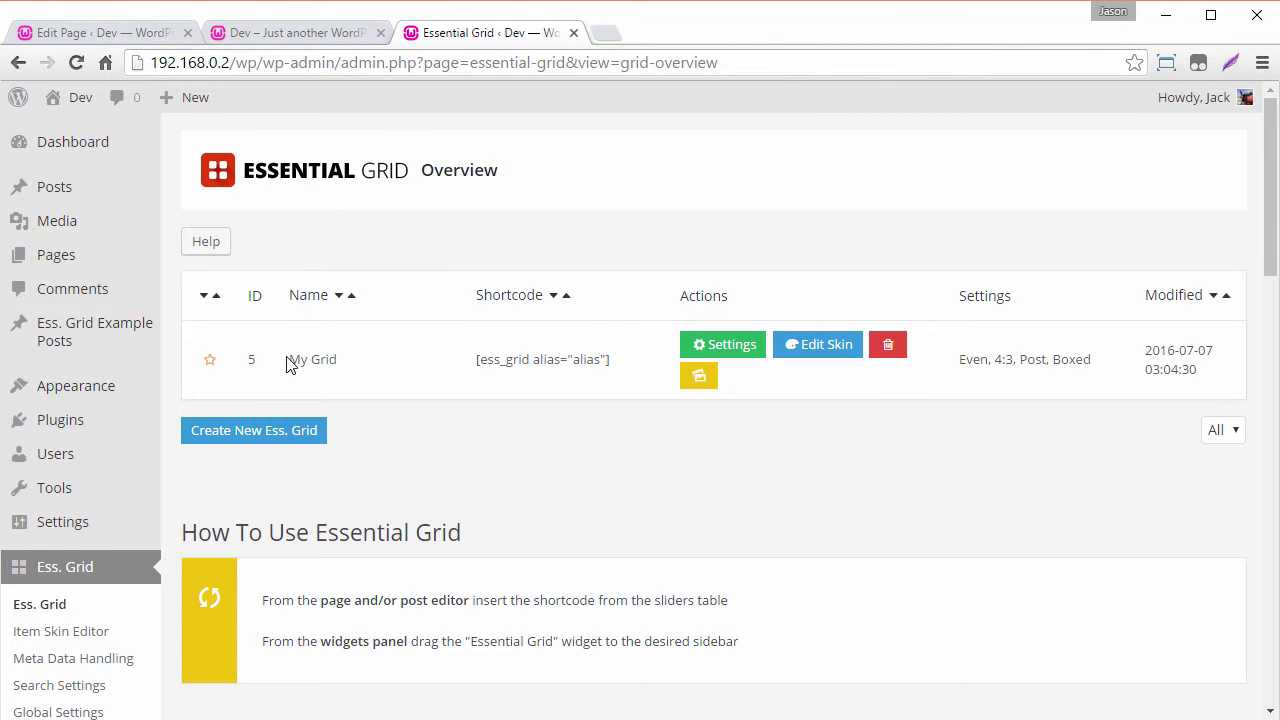
pyautogui.click(94, 33)
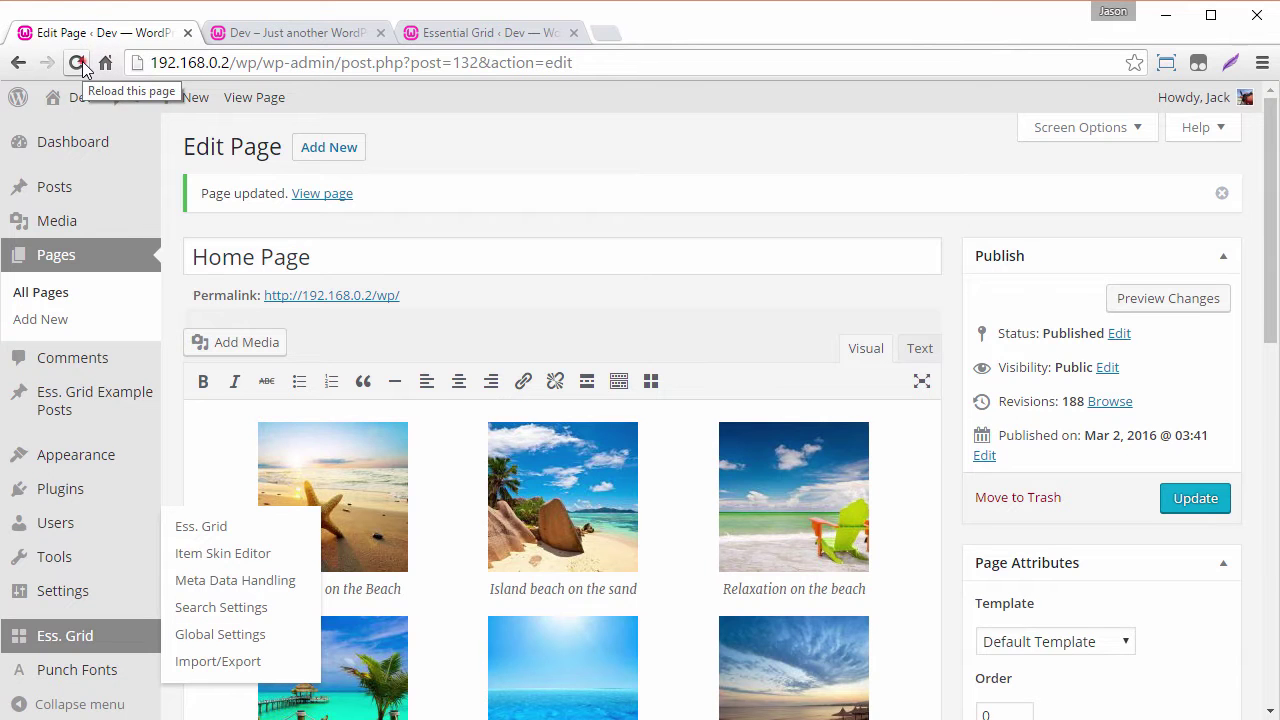
# Reload the editor and delete the gallery shortcode line in the Text view.
pyautogui.click(79, 63)
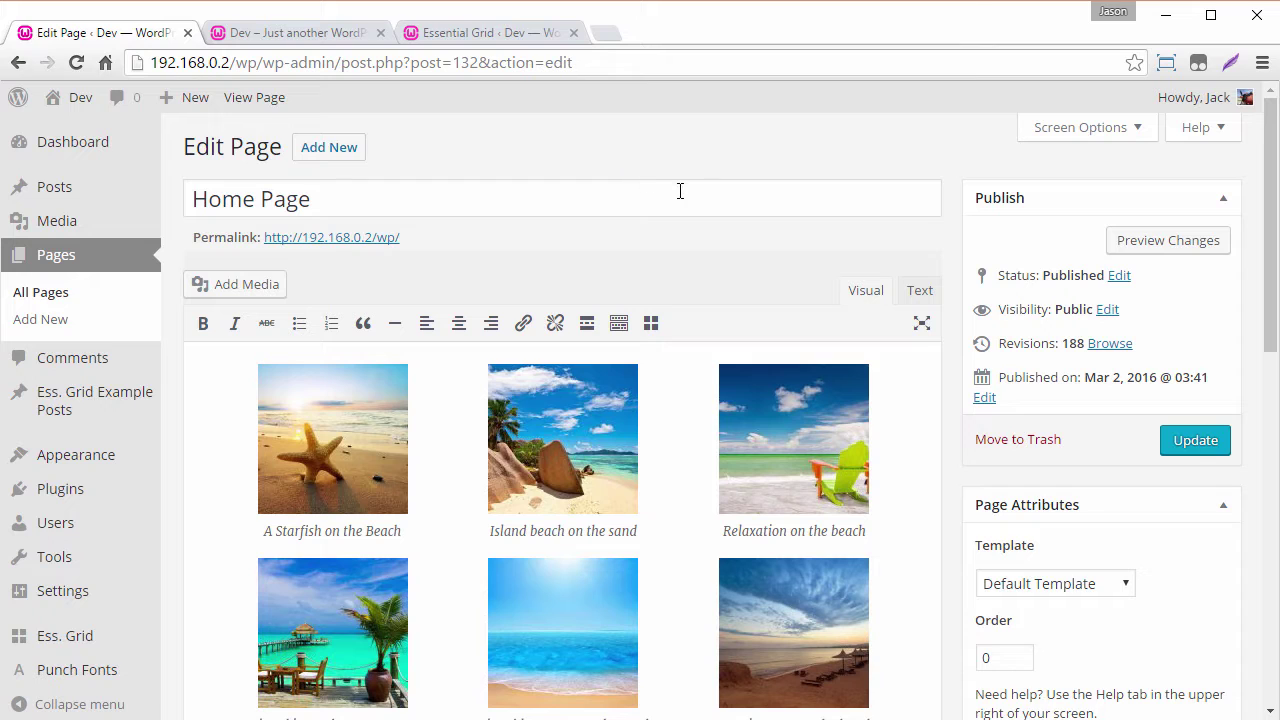
pyautogui.click(920, 295)
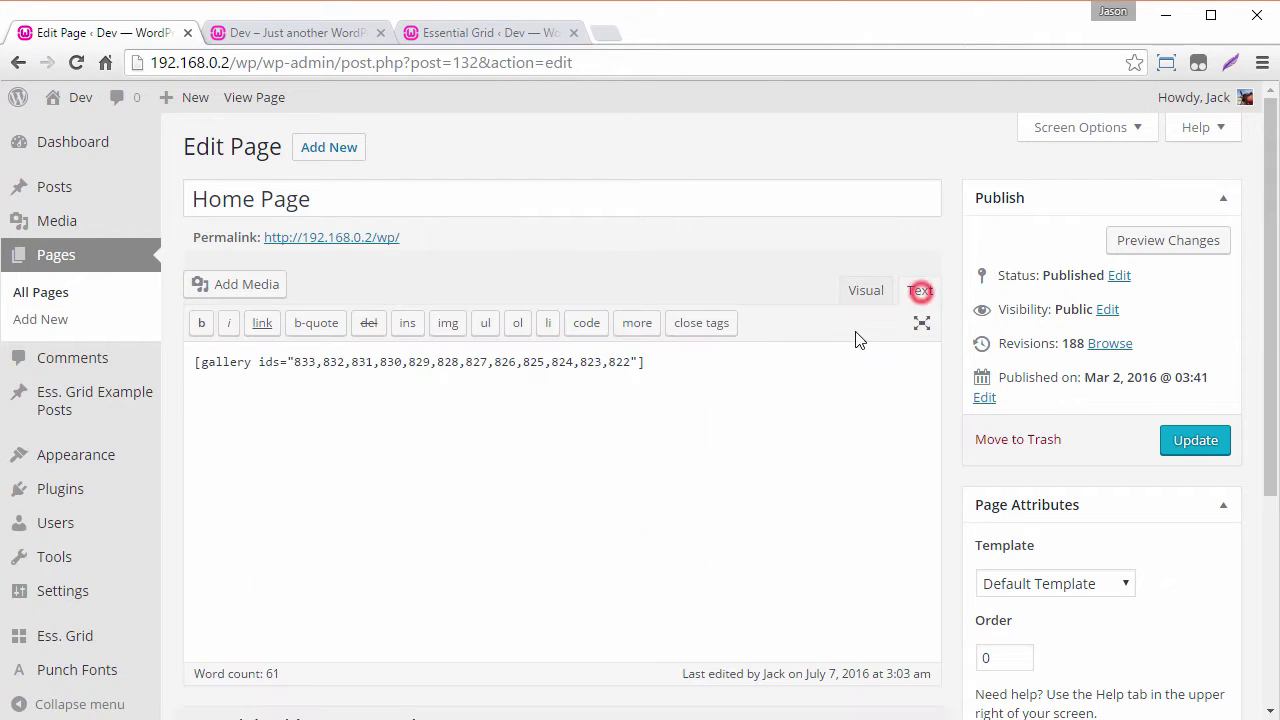
pyautogui.tripleClick(690, 375)
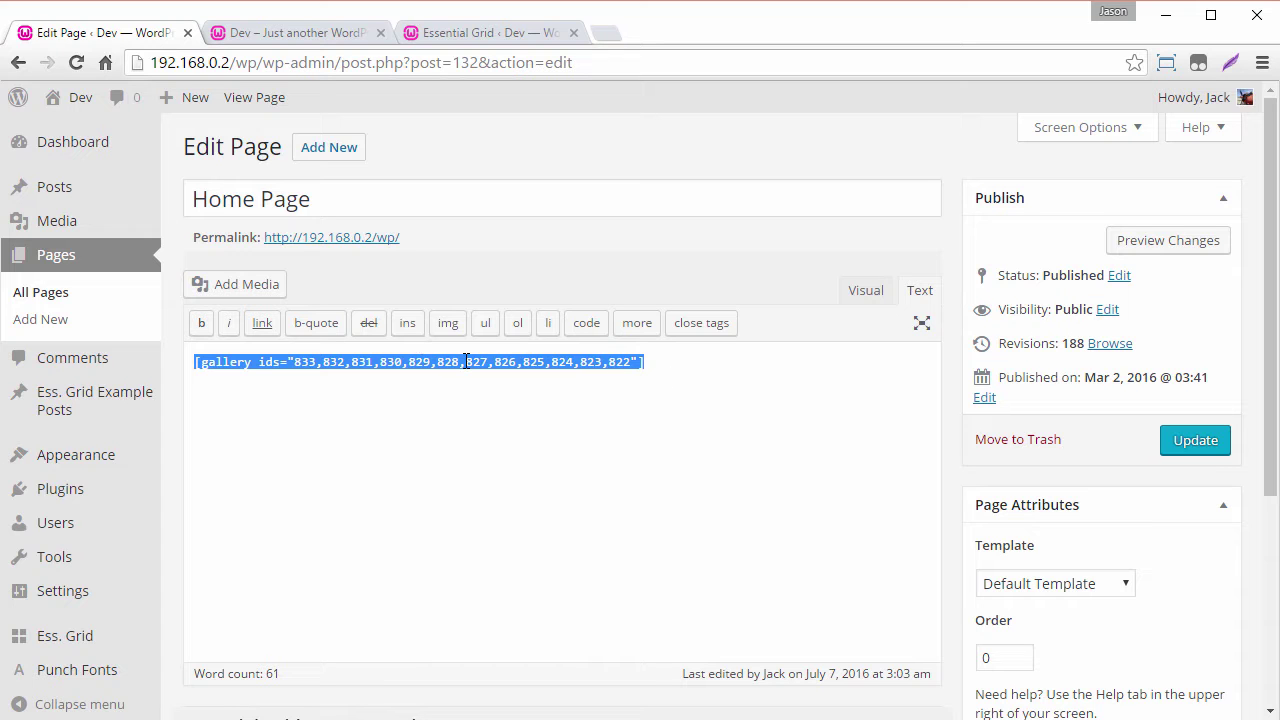
pyautogui.press('BackSpace')
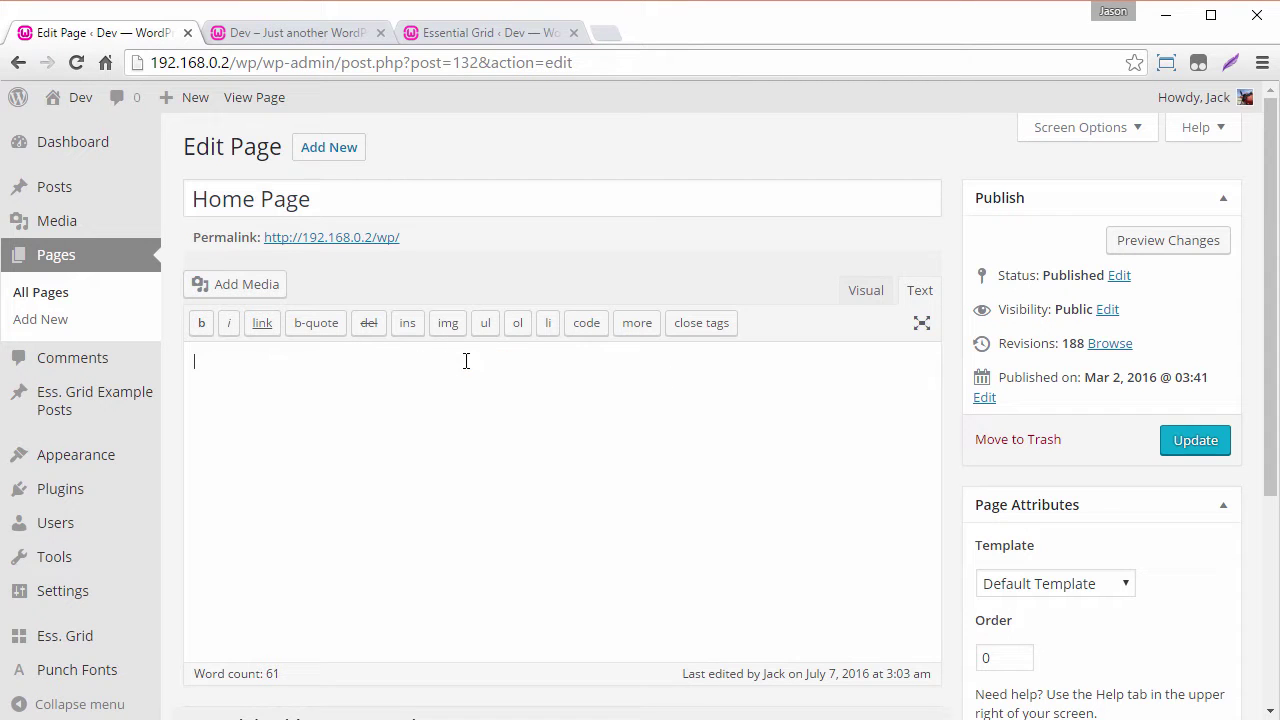
# Insert the My Grid shortcode [ess_grid alias="alias"][/ess_grid] using the Essential Grid Shortcode Creator.
pyautogui.click(863, 294)
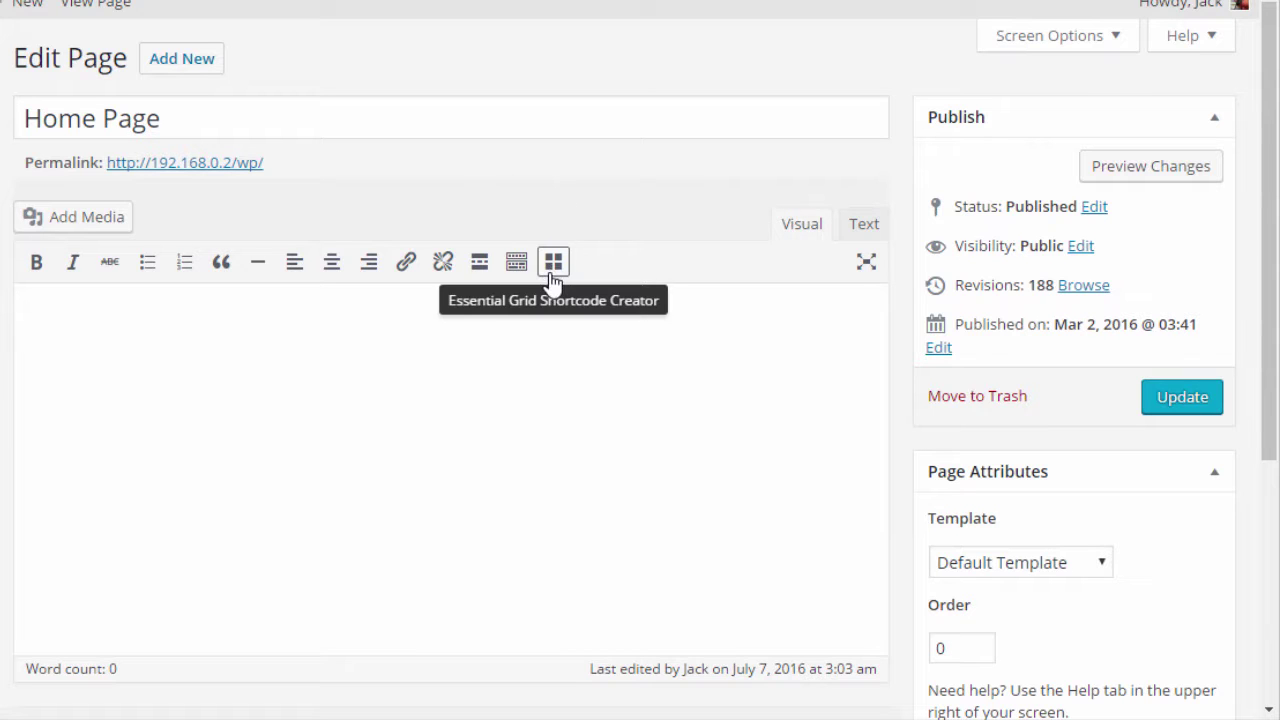
pyautogui.click(554, 264)
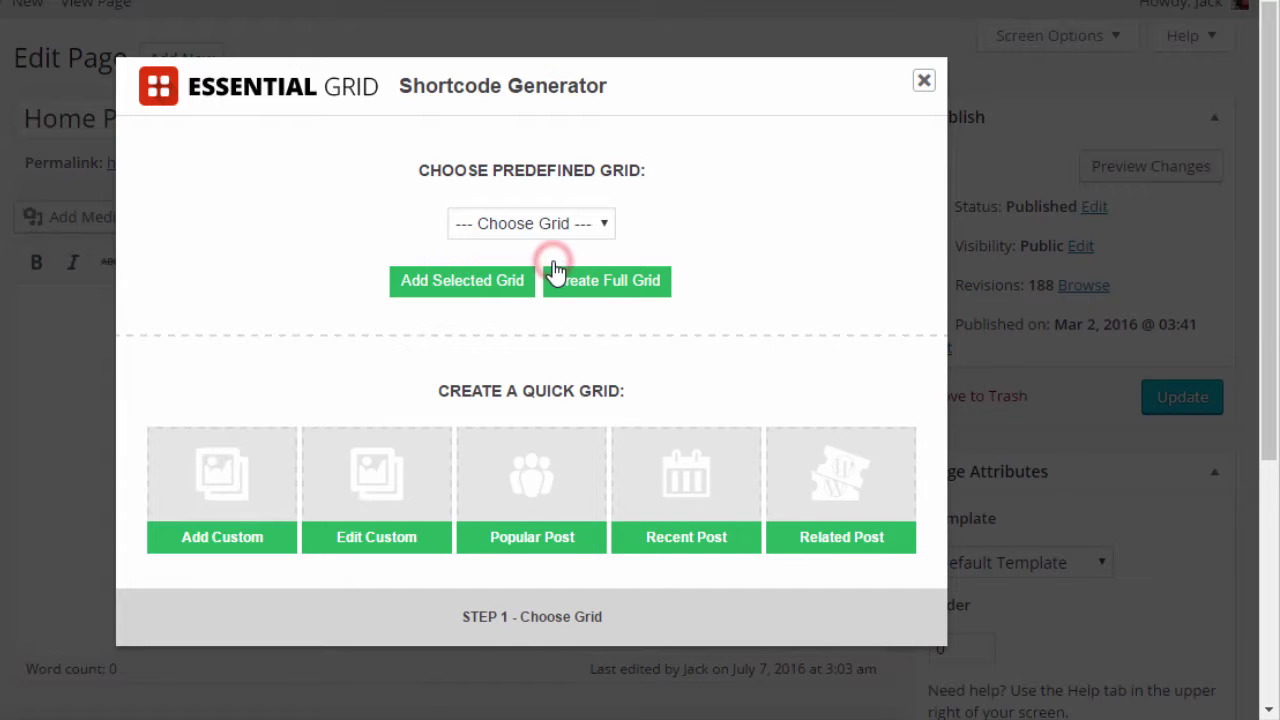
pyautogui.click(510, 228)
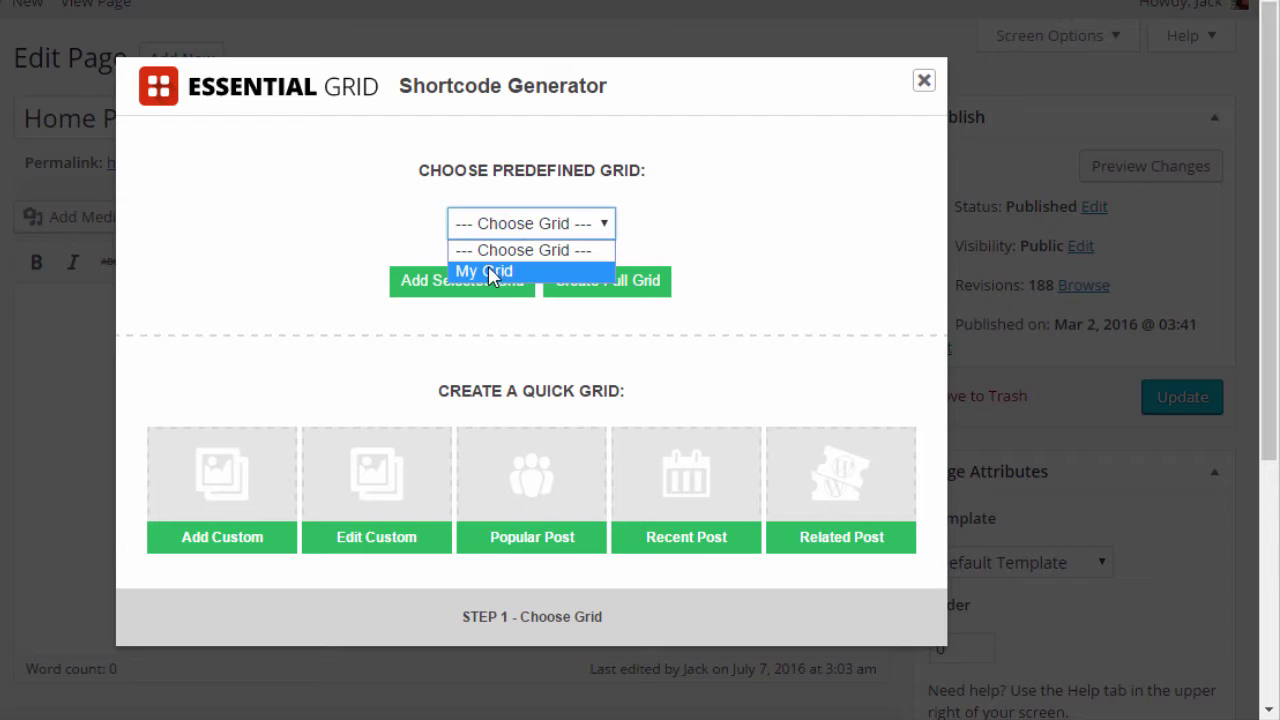
pyautogui.click(487, 268)
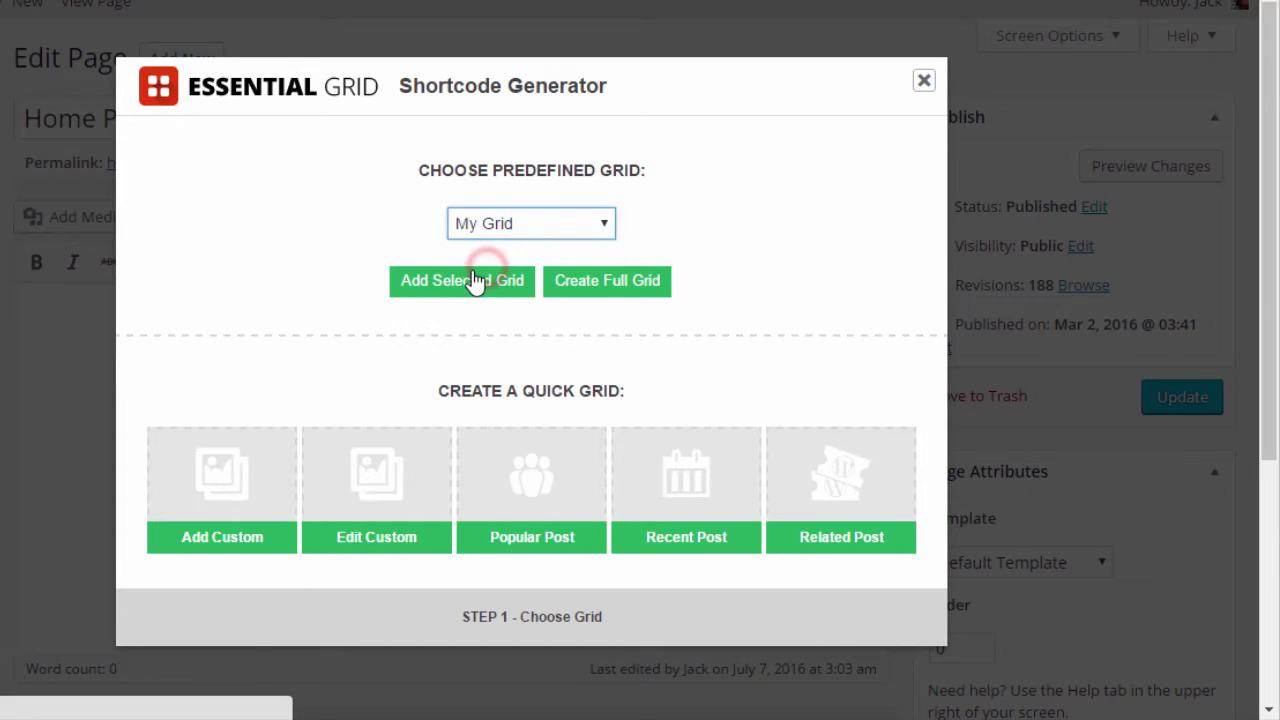
pyautogui.click(463, 283)
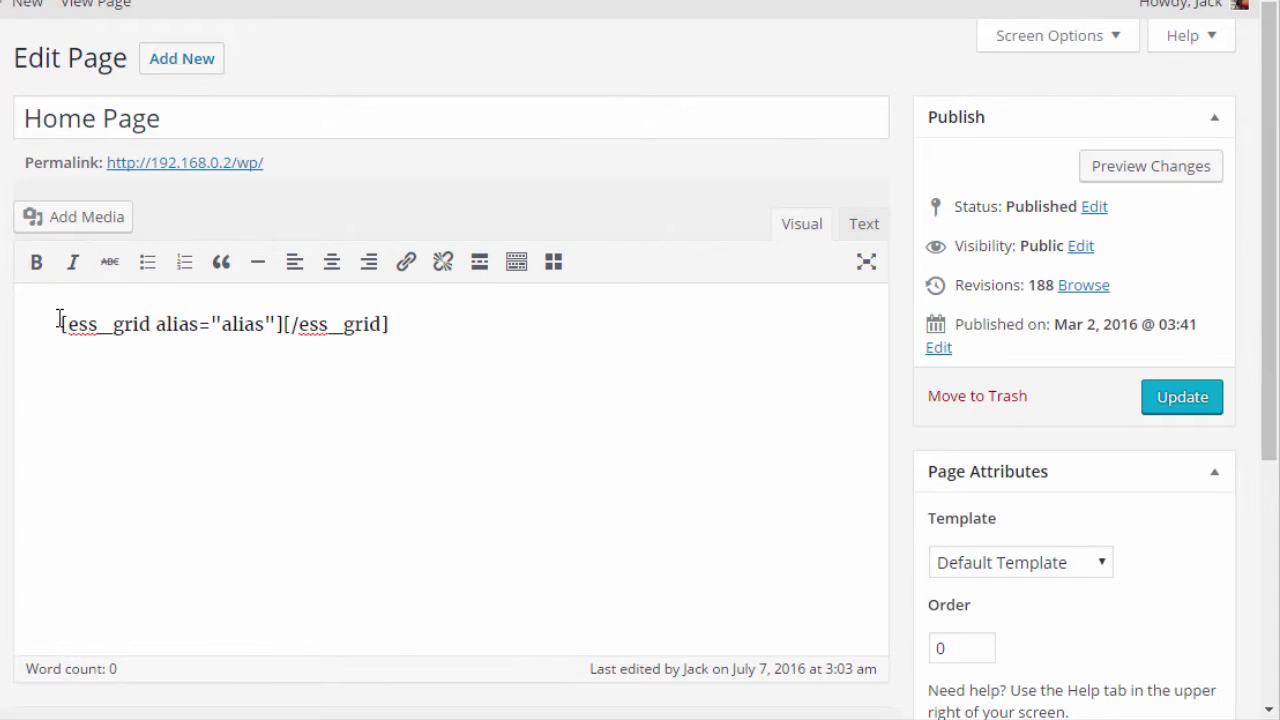
pyautogui.moveTo(58, 320); pyautogui.dragTo(520, 343)
pyautogui.click(437, 324)
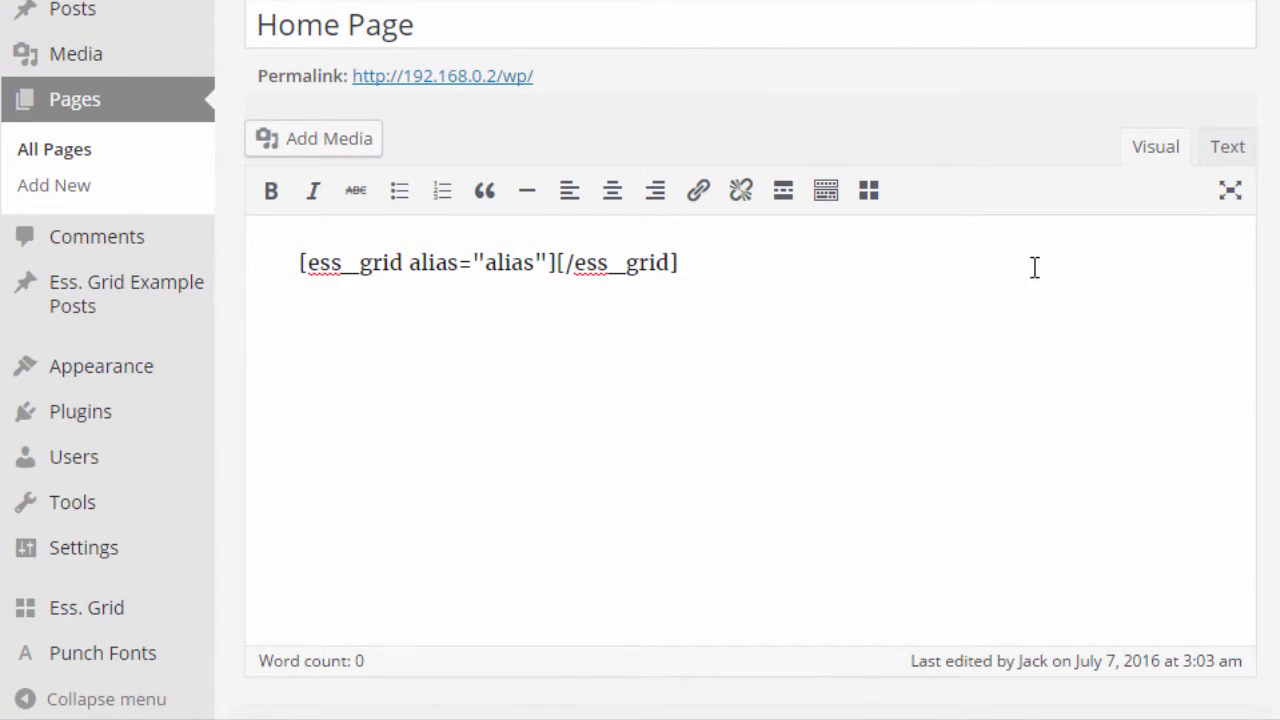
# In the Text view, add blank lines between the ess_grid opening and closing tags.
pyautogui.click(1227, 148)
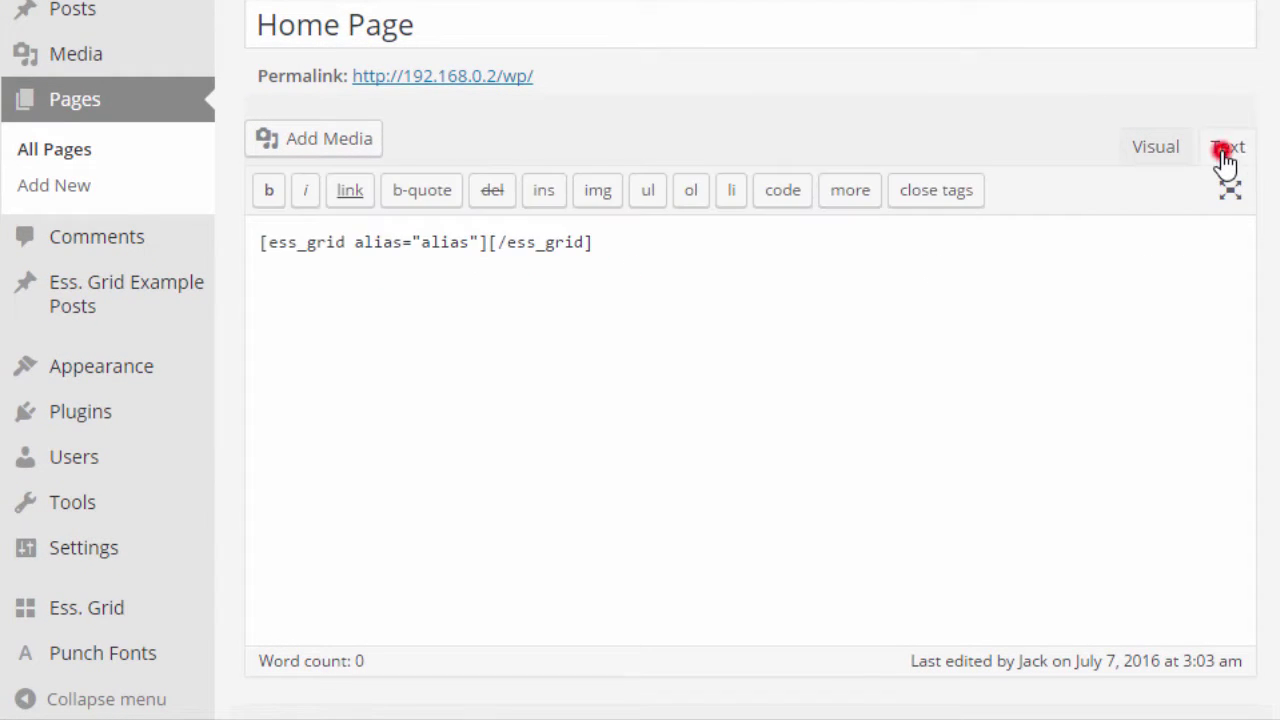
pyautogui.click(486, 244)
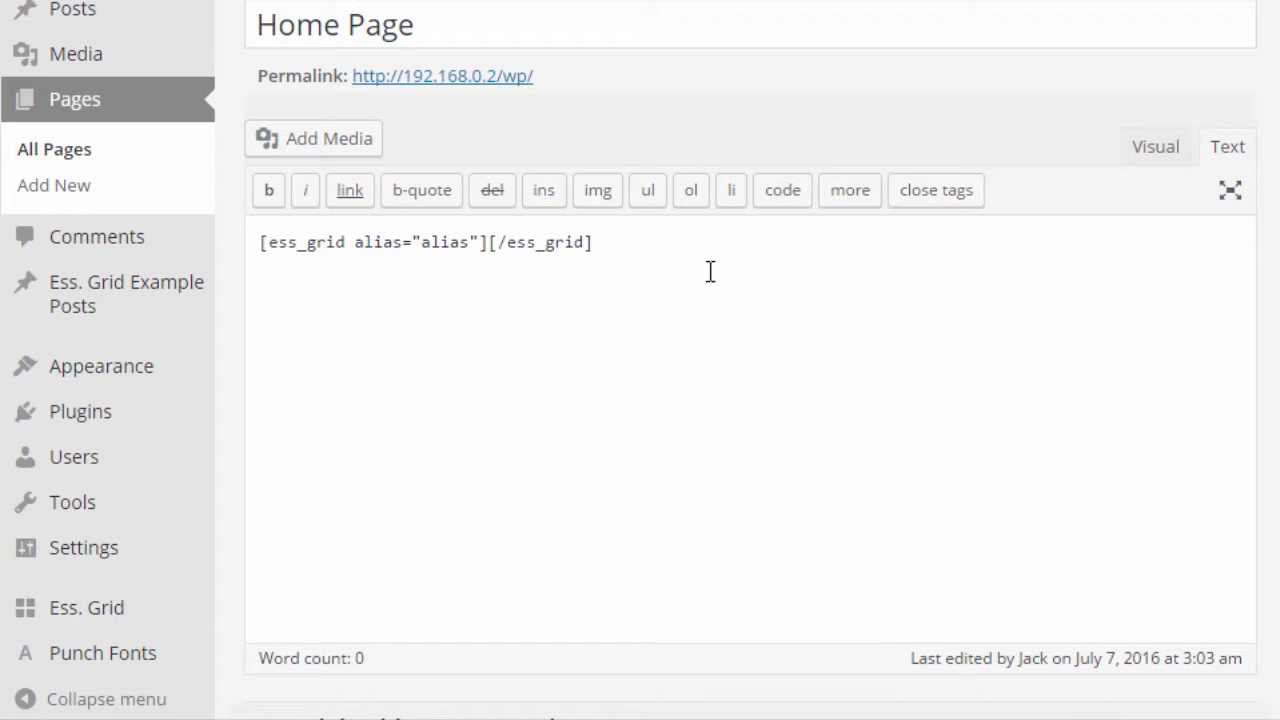
pyautogui.press('Return')
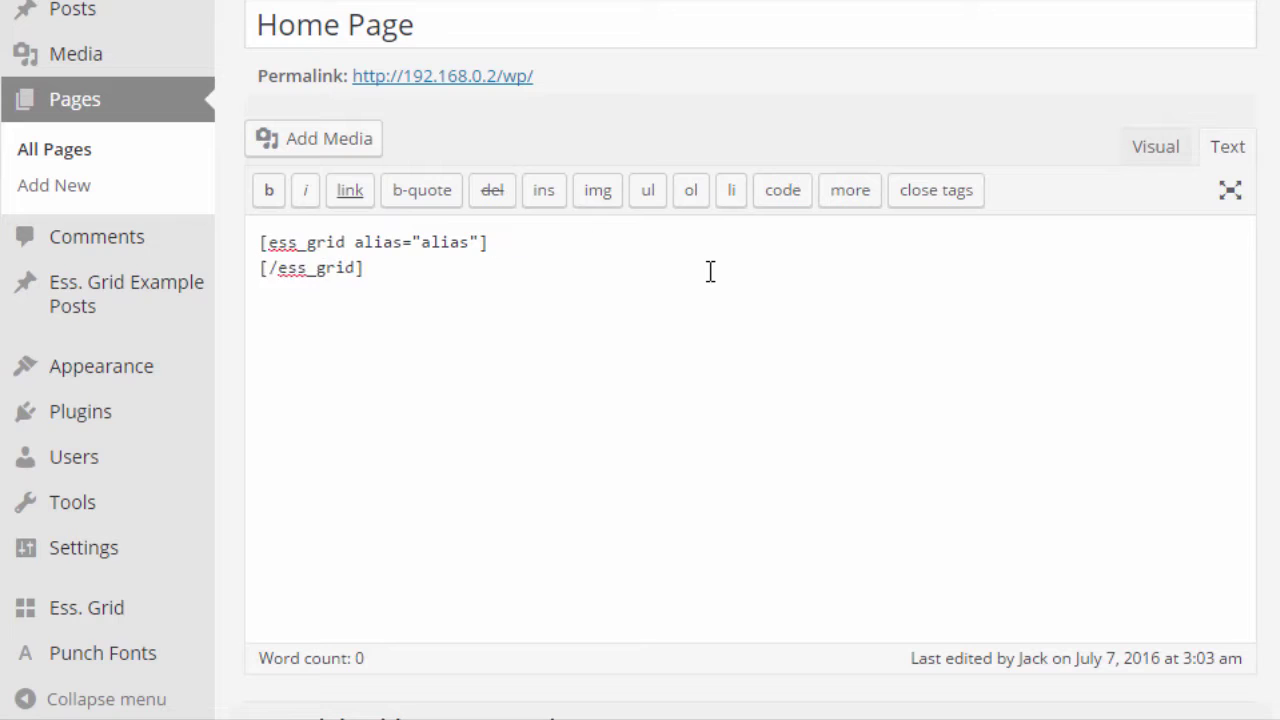
pyautogui.press('Return')
pyautogui.press('Return')
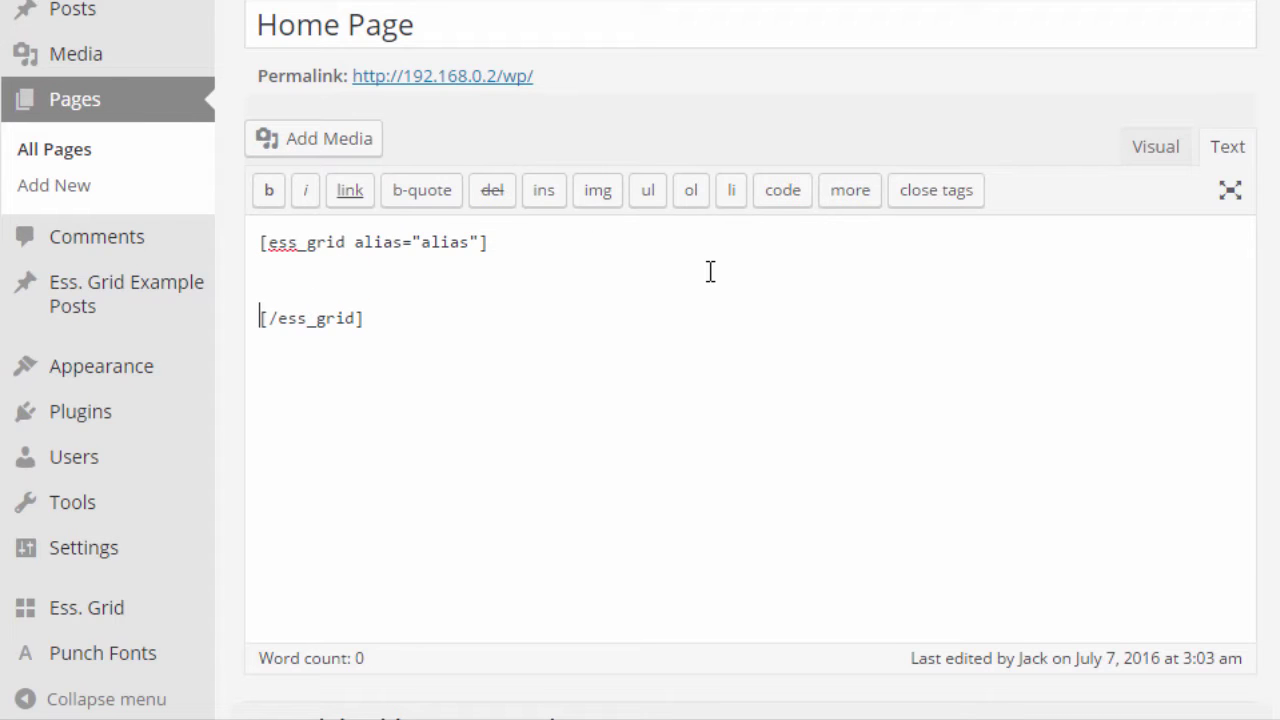
pyautogui.press('Return')
pyautogui.press('Up')
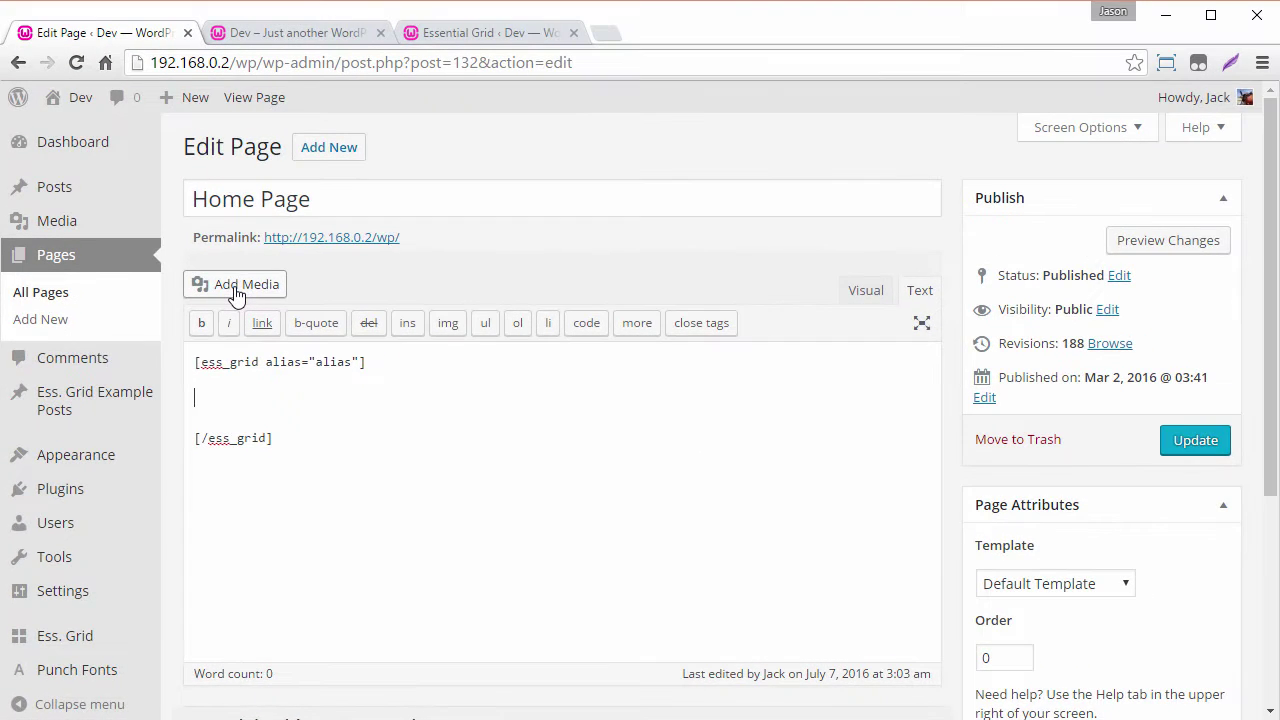
# Insert a gallery of all 12 beach images inside the grid shortcode and update the page.
pyautogui.click(313, 146)
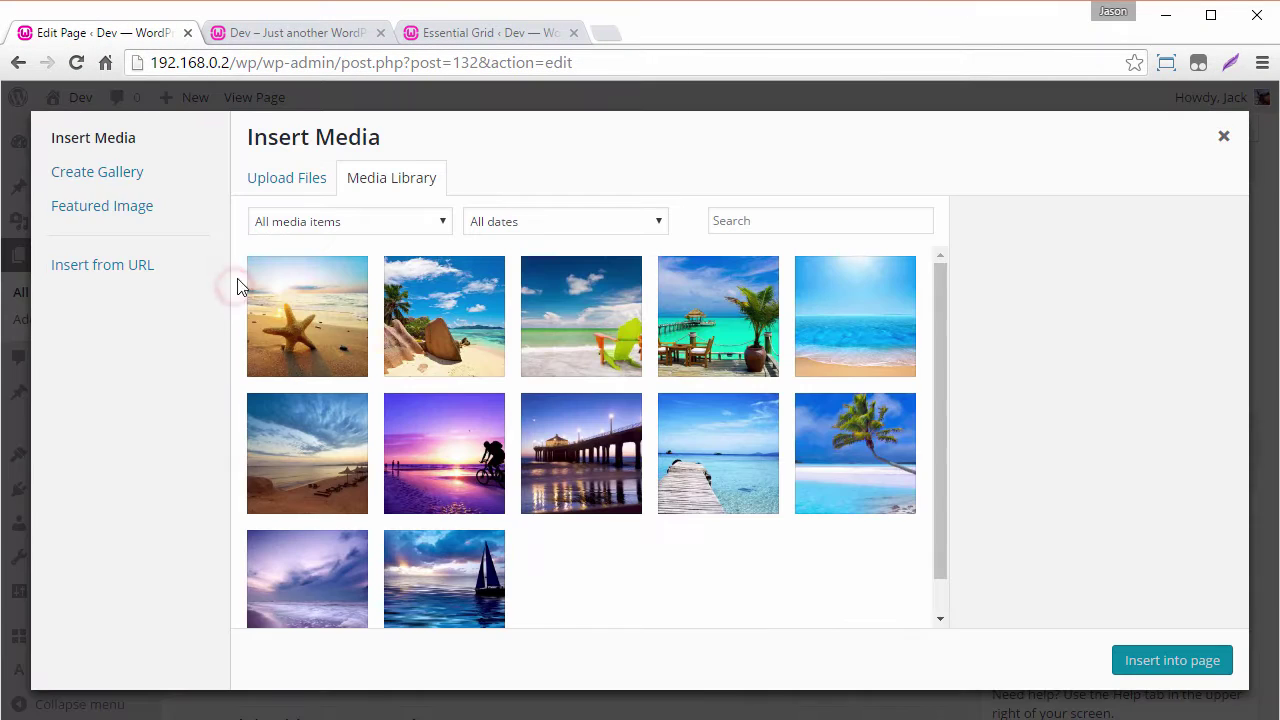
pyautogui.click(104, 172)
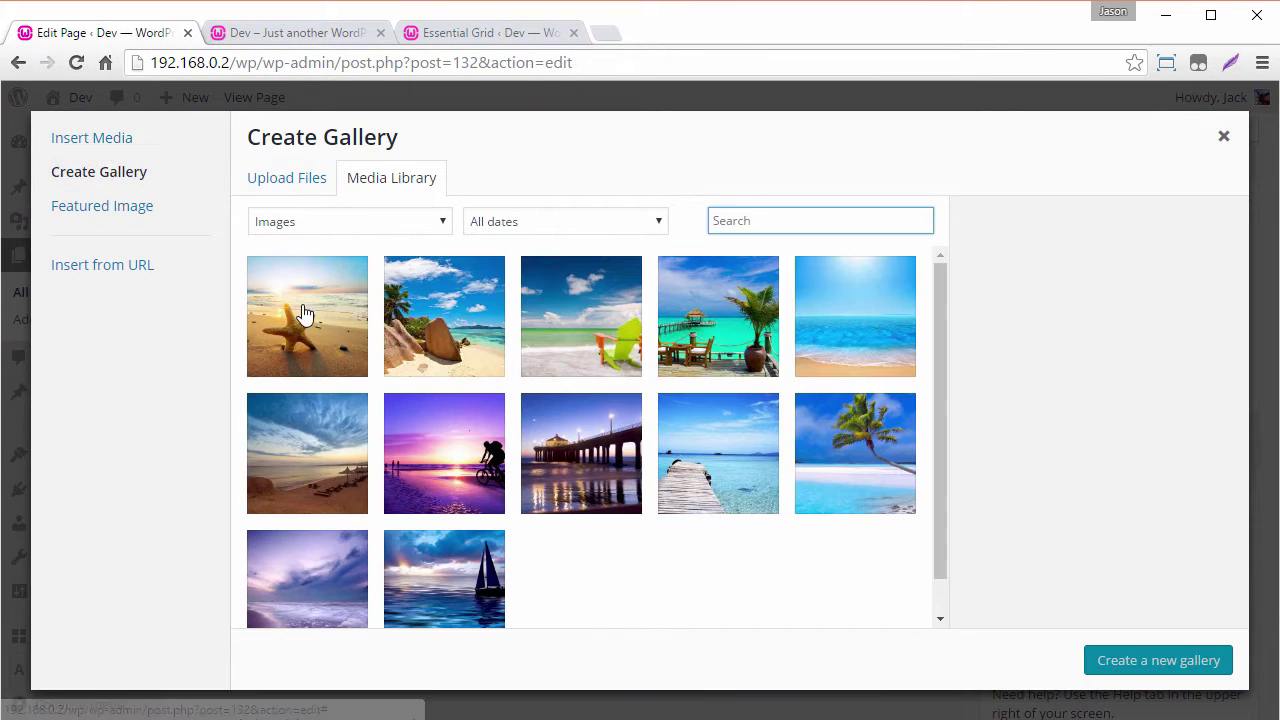
pyautogui.click(300, 314)
pyautogui.keyDown('shift'); pyautogui.click(455, 573); pyautogui.keyUp('shift')
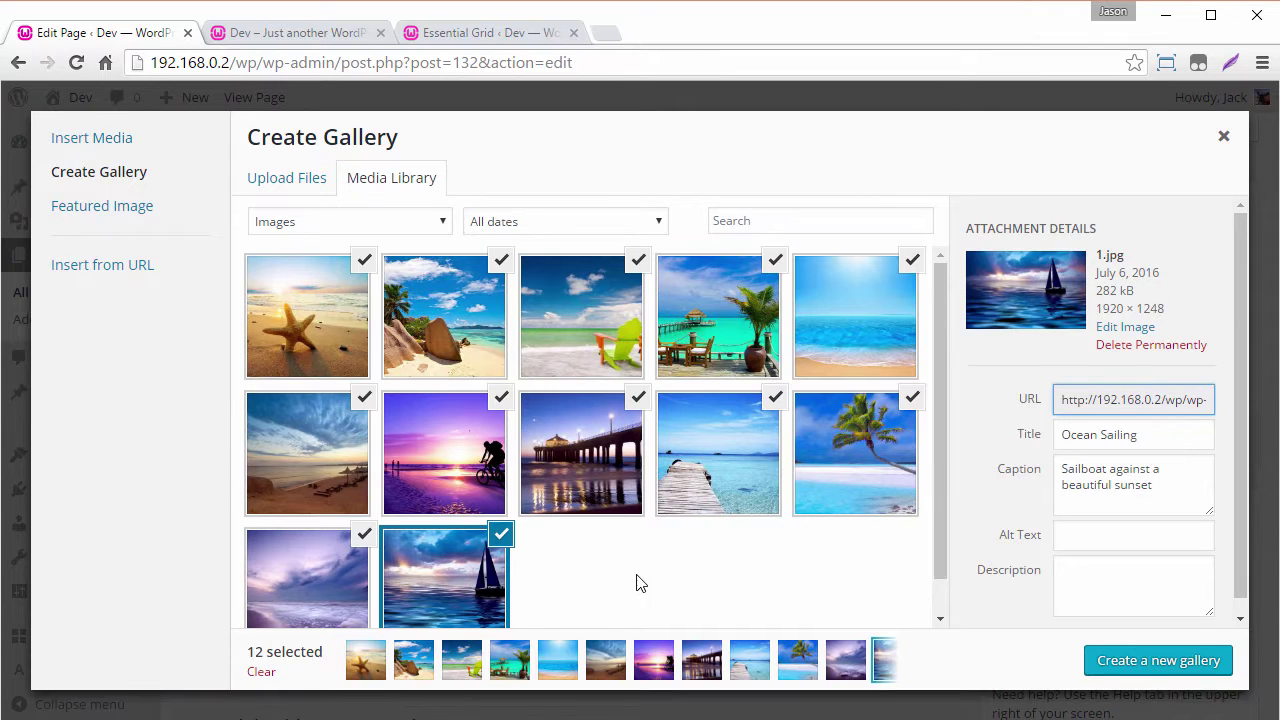
pyautogui.click(1145, 662)
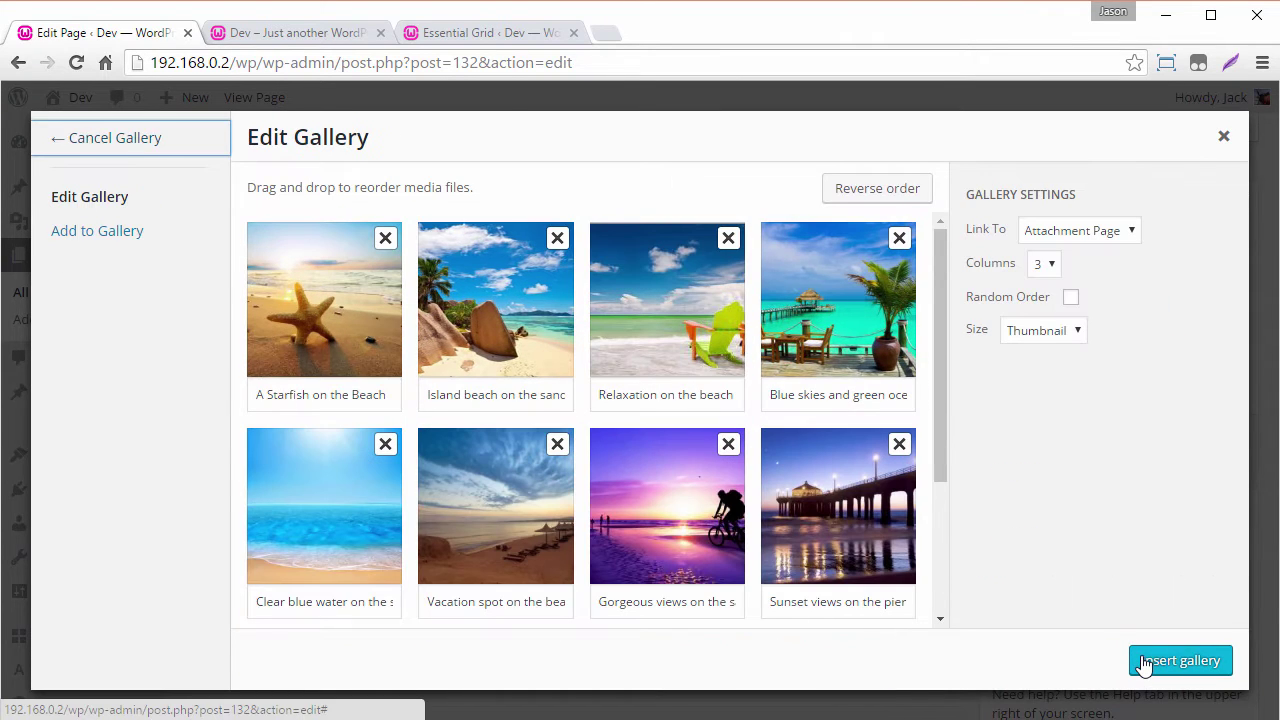
pyautogui.click(1150, 661)
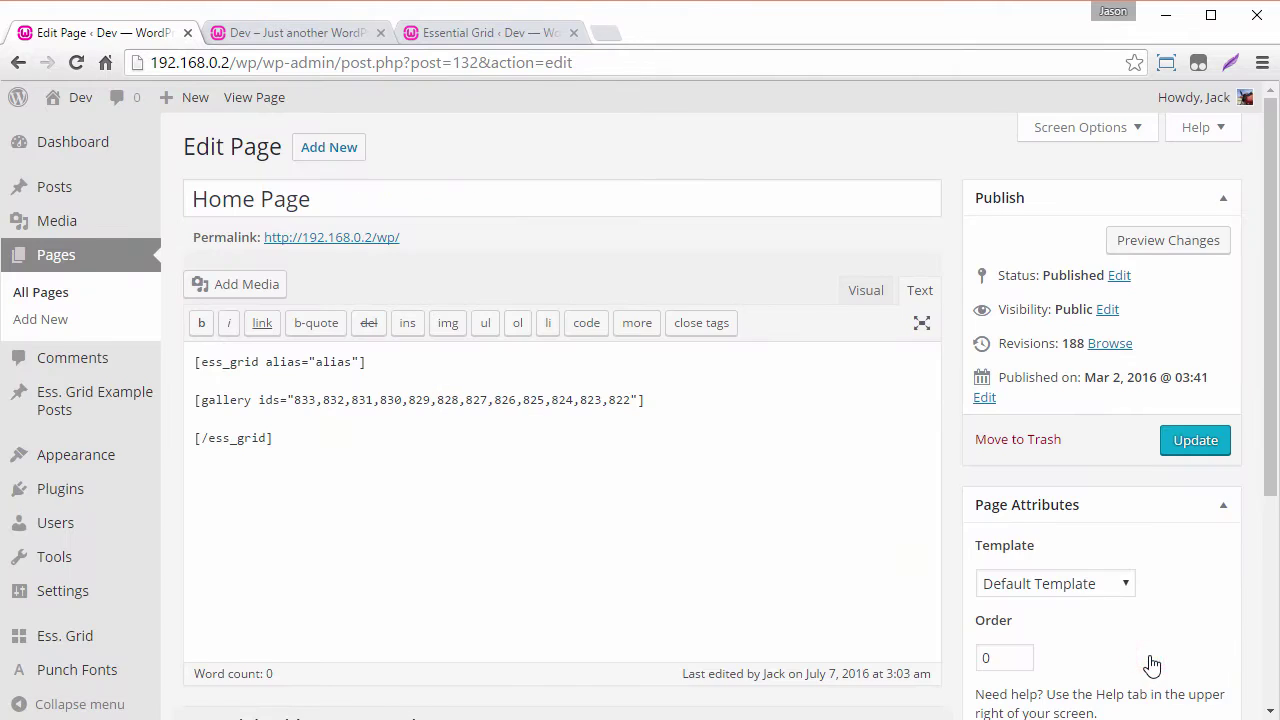
pyautogui.click(1182, 447)
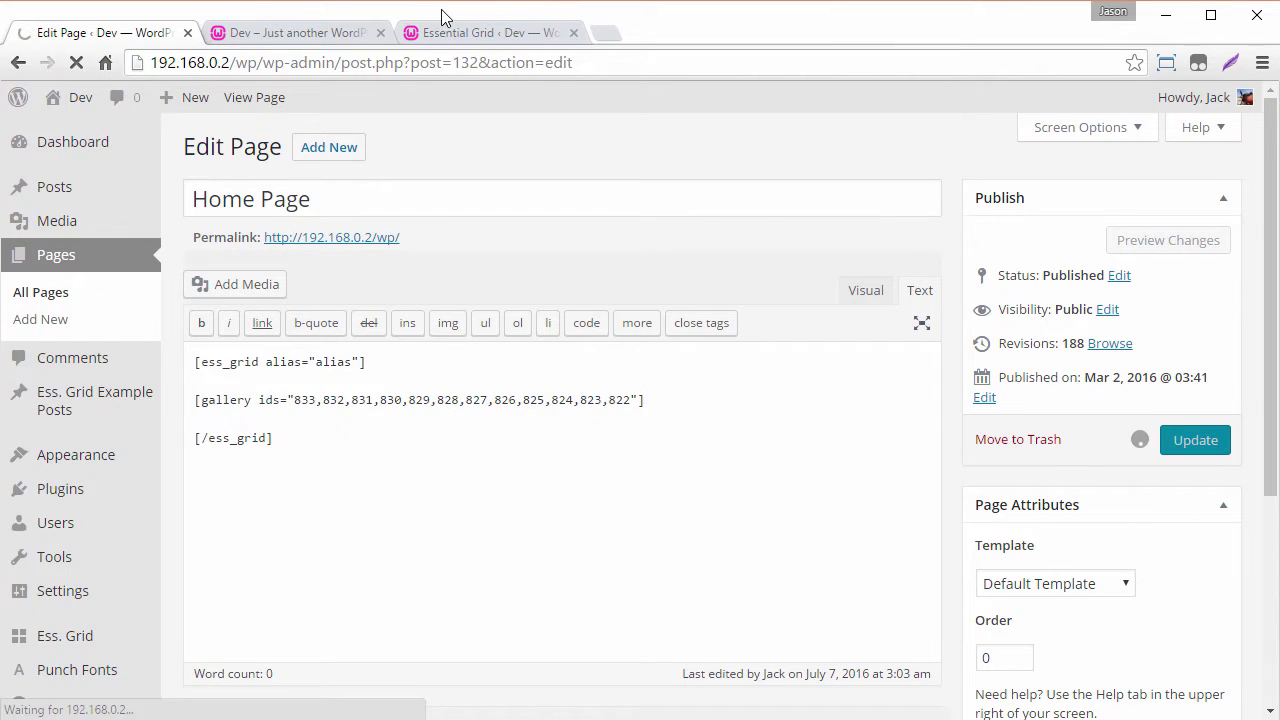
# Reload the live home page and view the four-column beach grid with hover titles like 'PARADISE VIEW'.
pyautogui.click(253, 33)
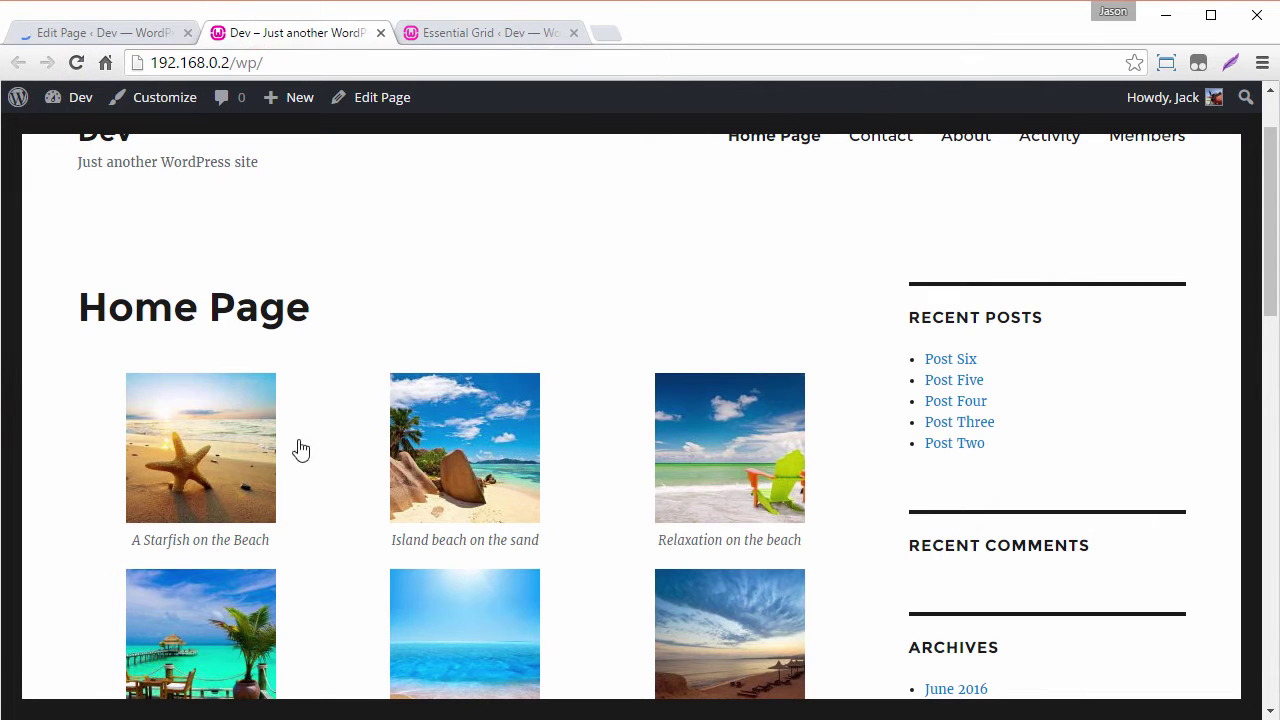
pyautogui.click(76, 62)
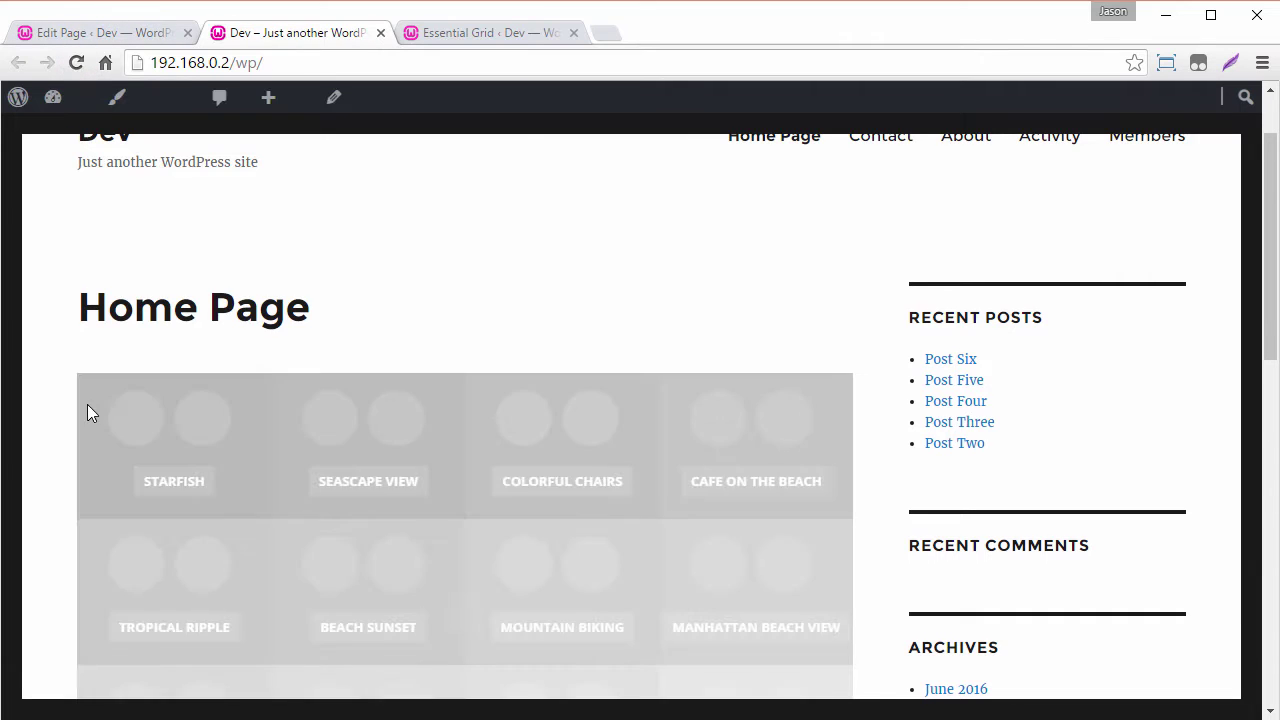
pyautogui.moveTo(87, 404)
pyautogui.scroll(-2, 50, 360)
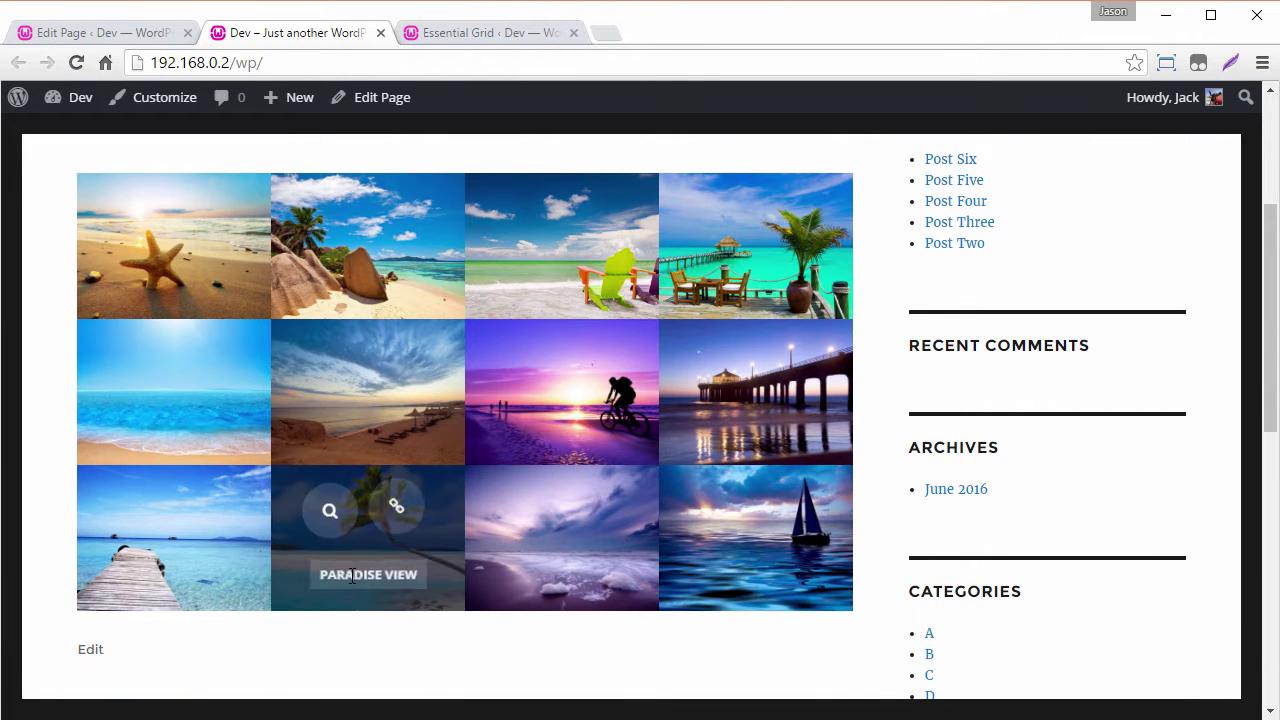
pyautogui.scroll(3, 373, 537)
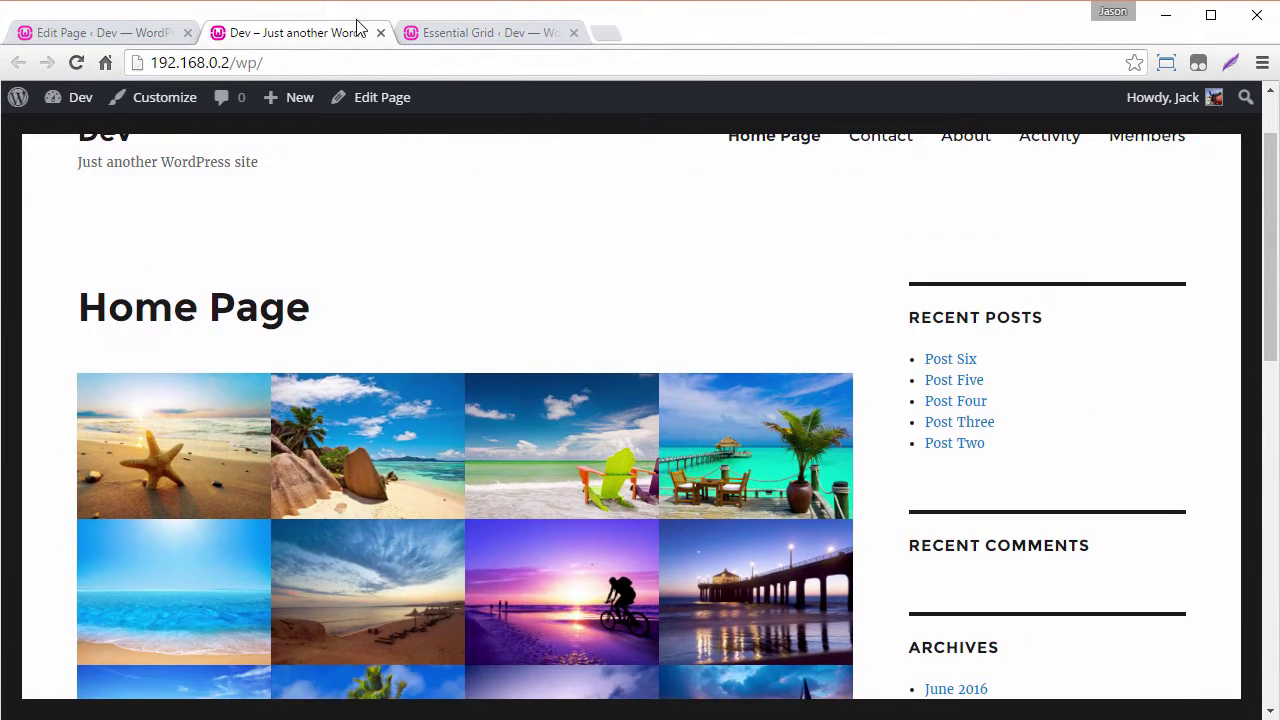
# Open My Grid's settings from the Essential Grid overview, briefly checking the editor's gallery shortcode.
pyautogui.click(452, 33)
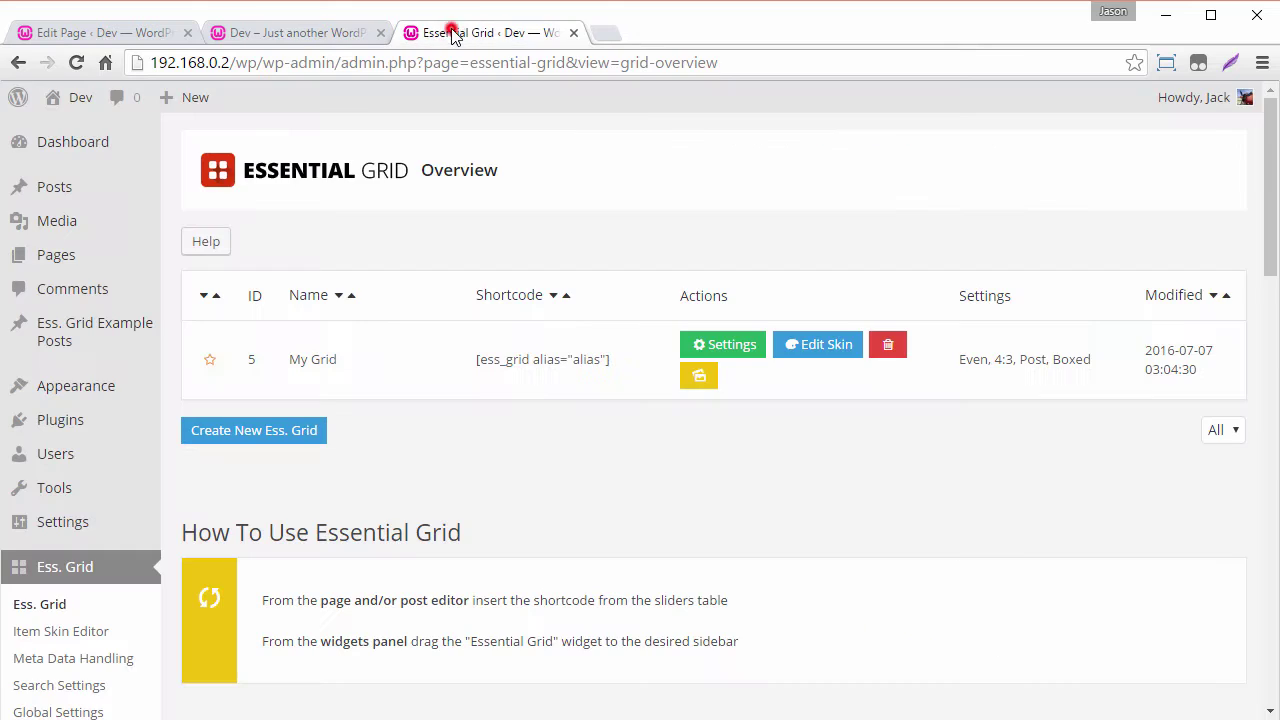
pyautogui.click(726, 356)
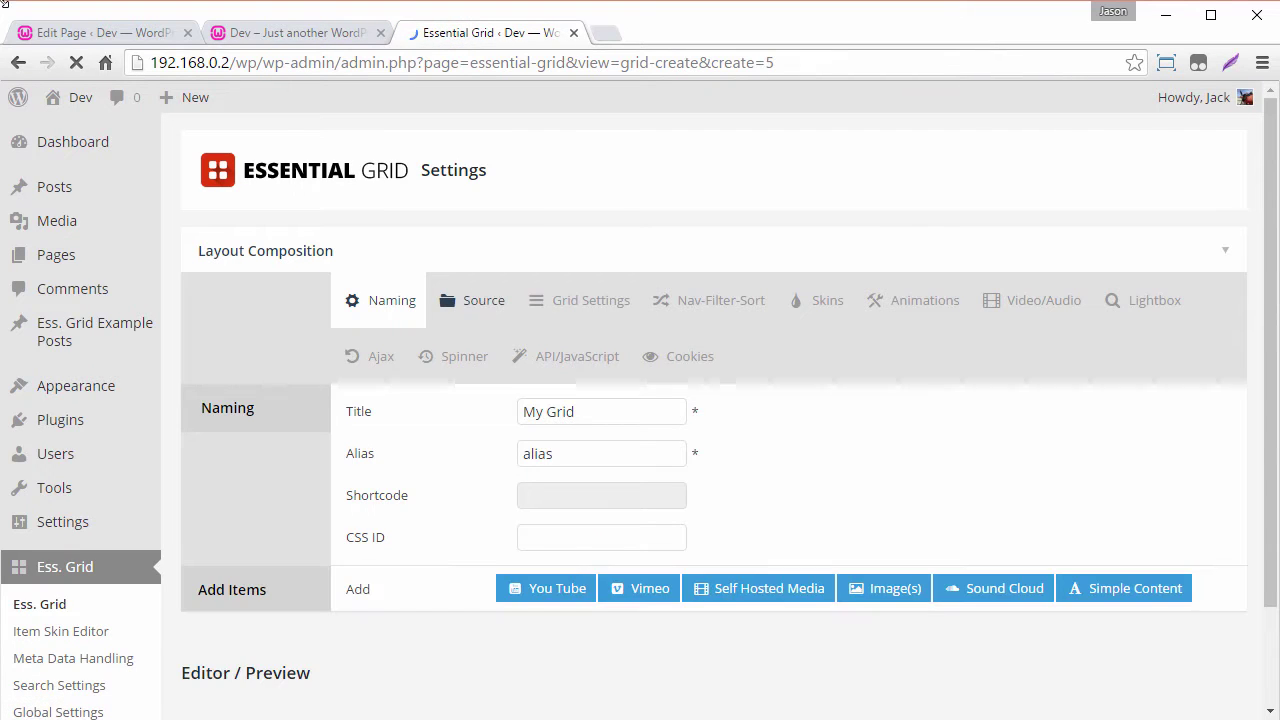
pyautogui.click(35, 38)
pyautogui.moveTo(229, 457); pyautogui.dragTo(514, 466)
pyautogui.hotkey('shift', 'End')
pyautogui.click(514, 466)
pyautogui.click(457, 32)
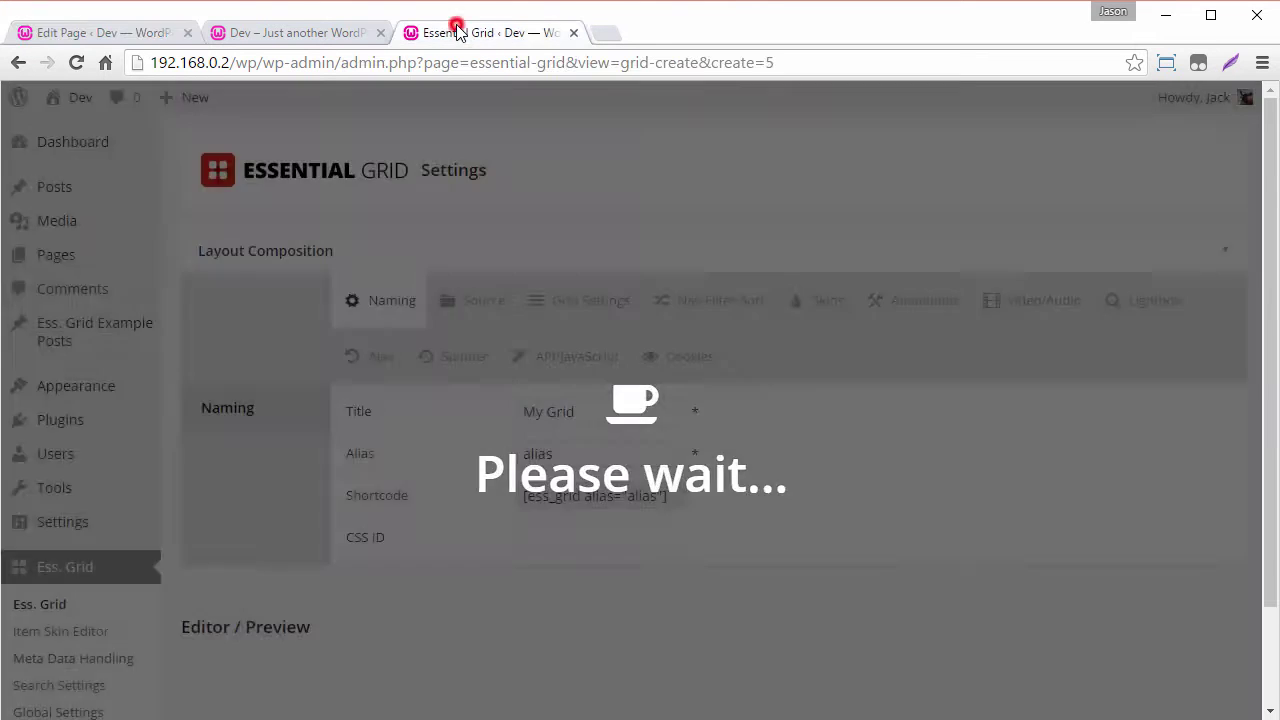
# Show My Grid's layout and column settings, comparing them with the live Home Page grid.
pyautogui.click(586, 298)
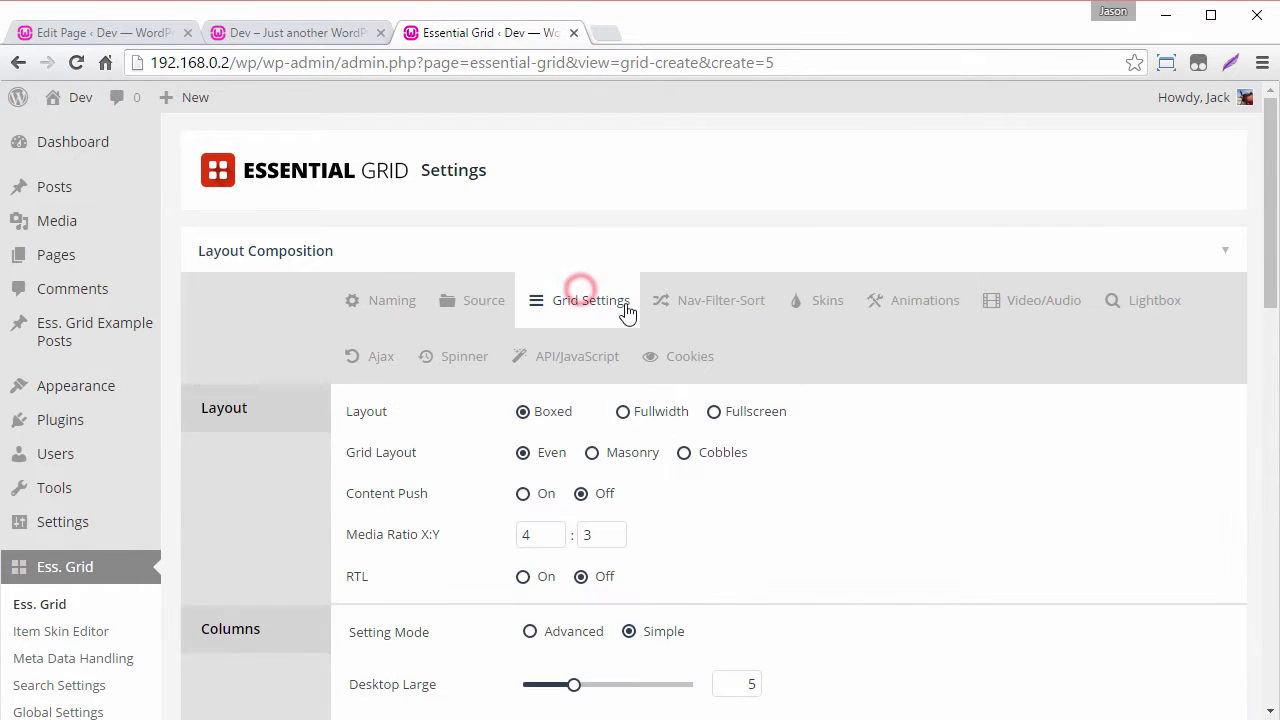
pyautogui.scroll(-3, 700, 335)
pyautogui.click(289, 32)
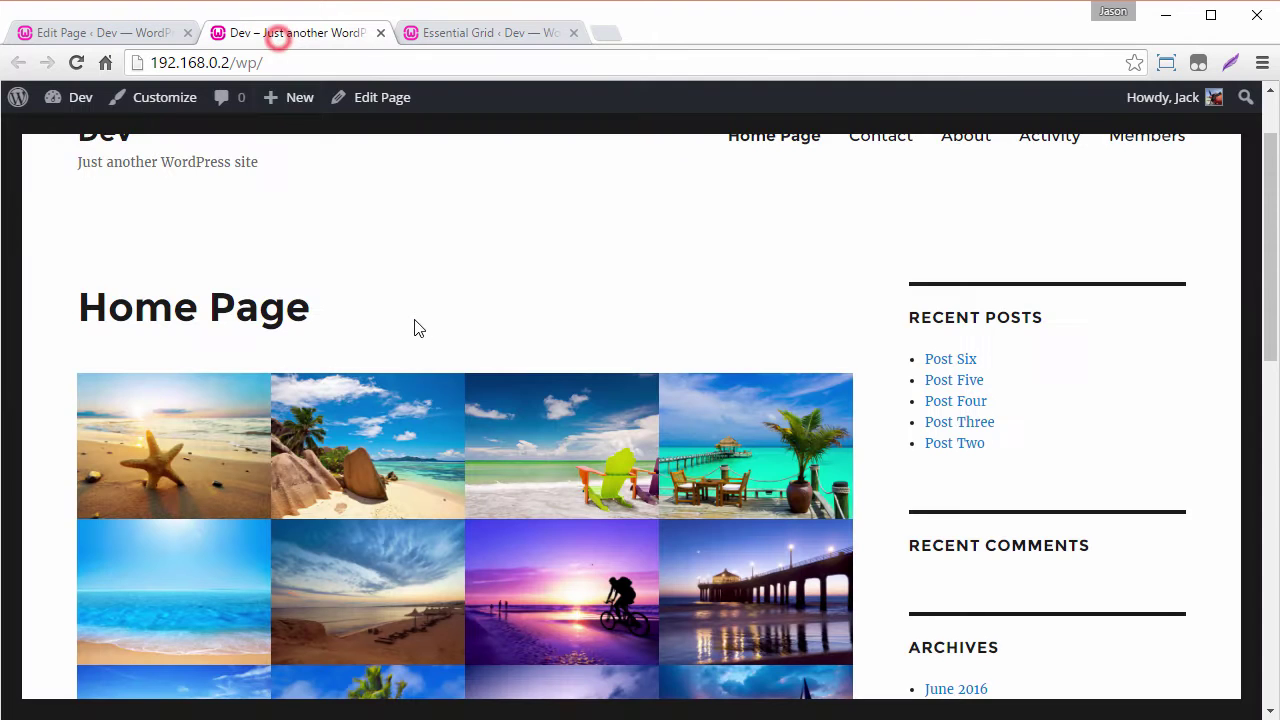
pyautogui.scroll(-2, 417, 329)
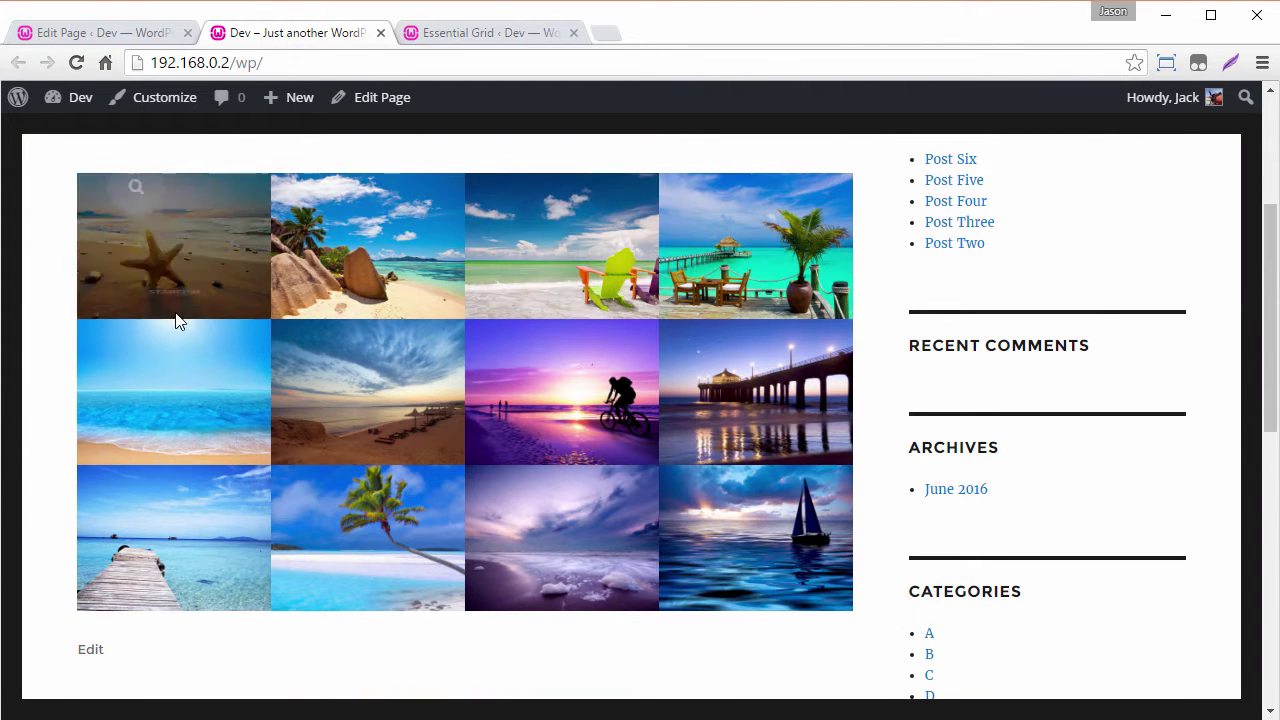
pyautogui.click(453, 32)
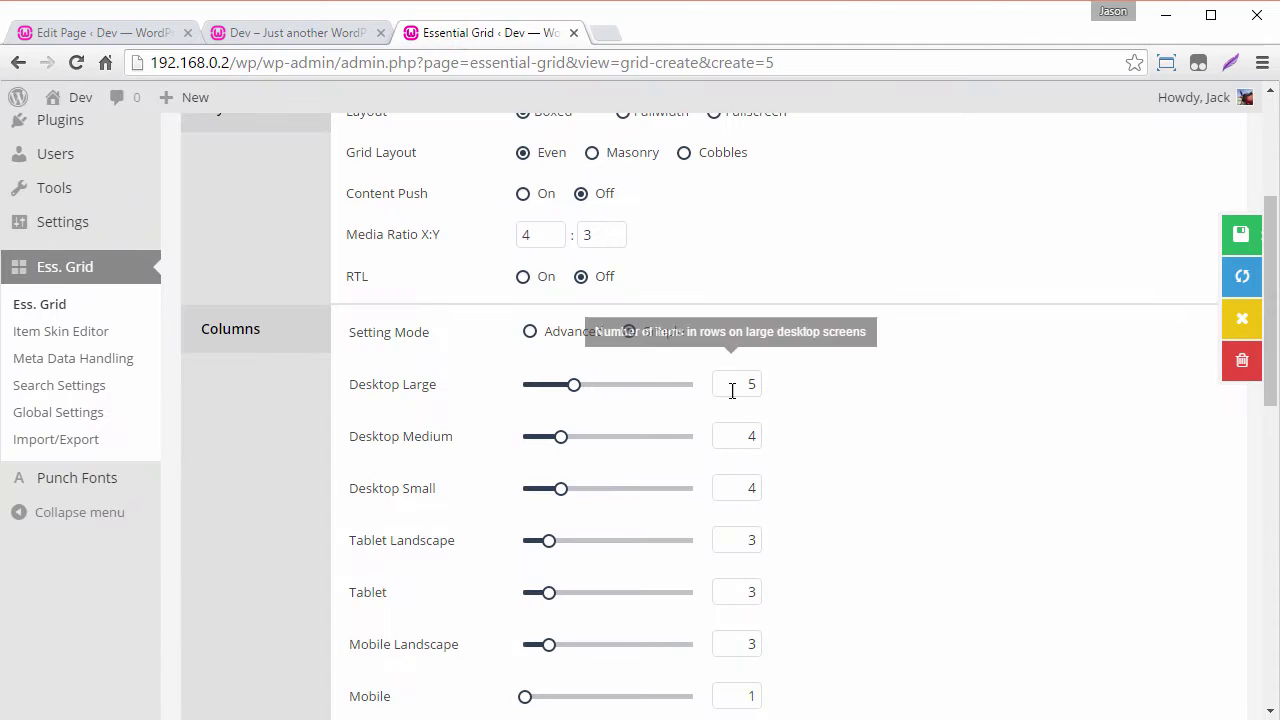
# Set the Desktop Large, Medium and Small column counts to 3 and save the grid.
pyautogui.doubleClick(728, 379)
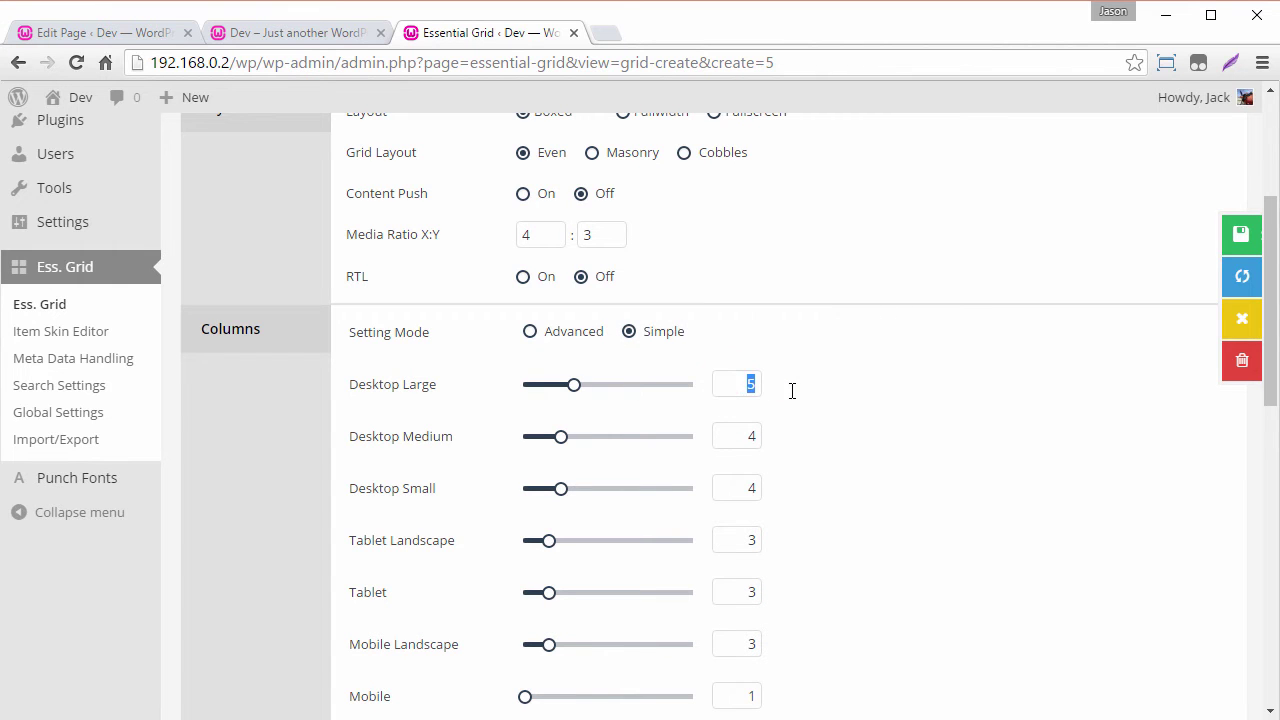
pyautogui.doubleClick(734, 437)
pyautogui.write('3')
pyautogui.doubleClick(737, 489)
pyautogui.write('3')
pyautogui.click(1224, 251)
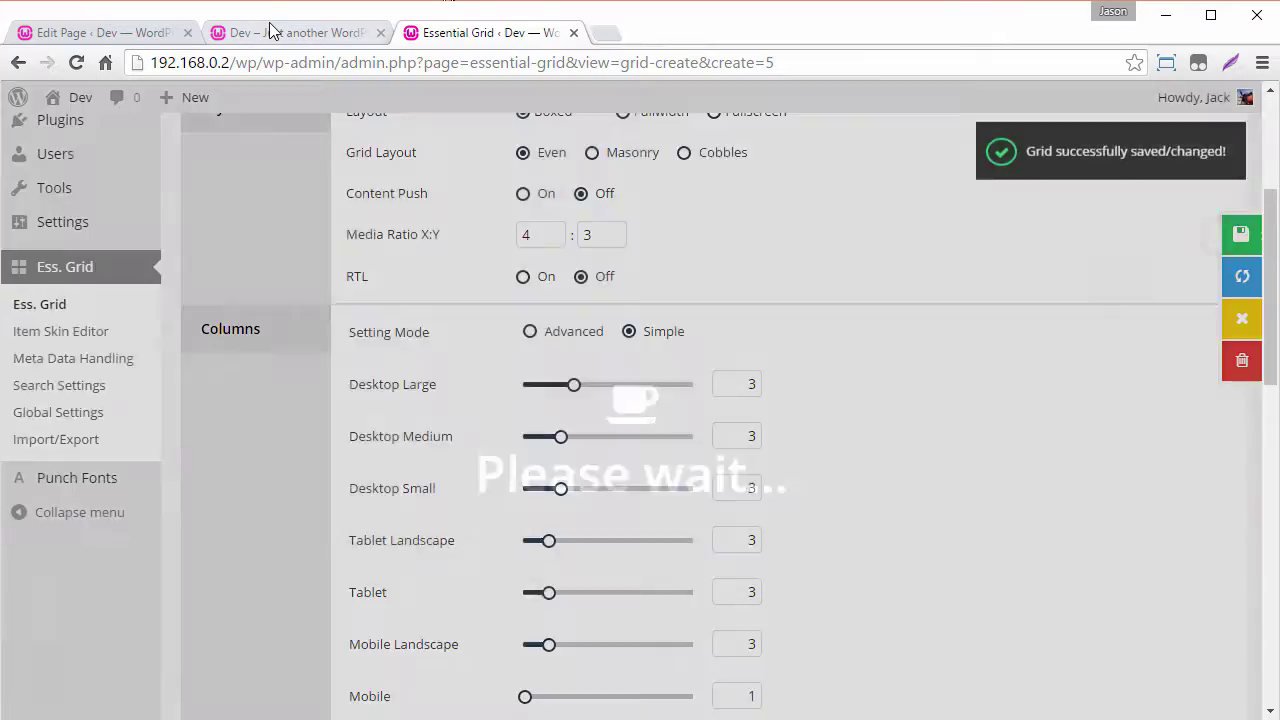
# Confirm the live Home Page now shows a three-column grid, rechecking the grid settings.
pyautogui.click(268, 25)
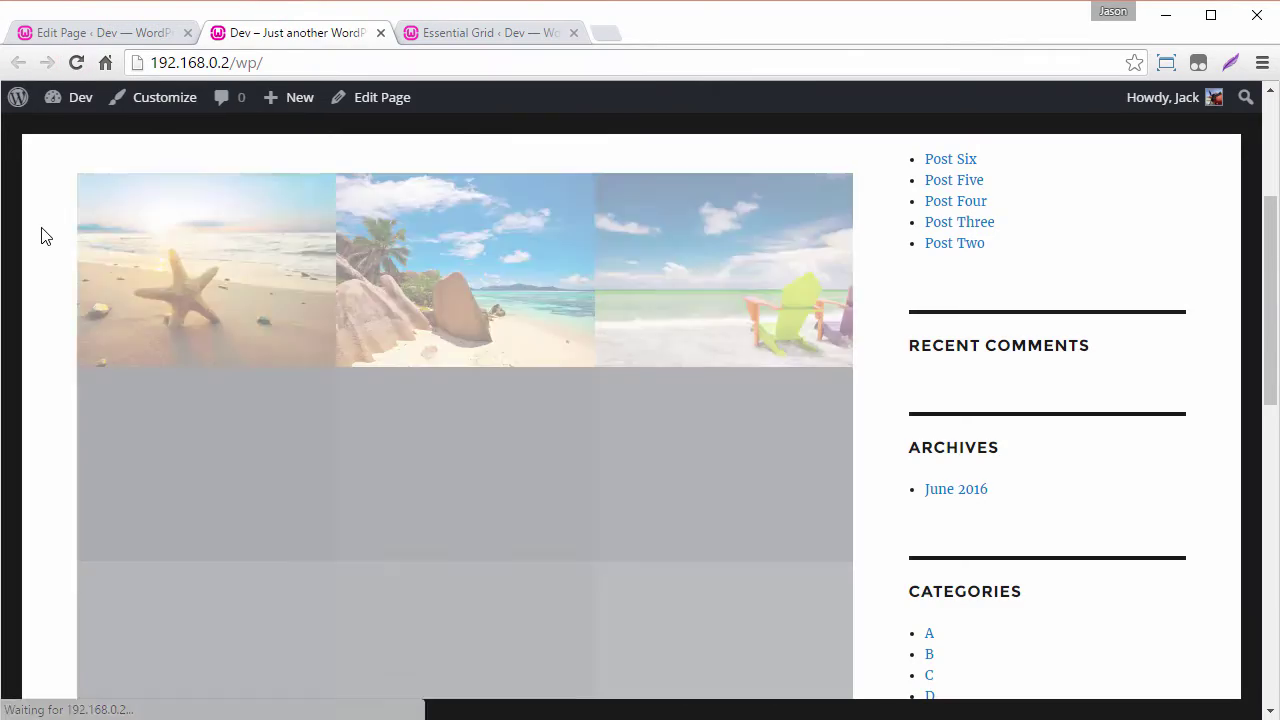
pyautogui.scroll(-1, 198, 255)
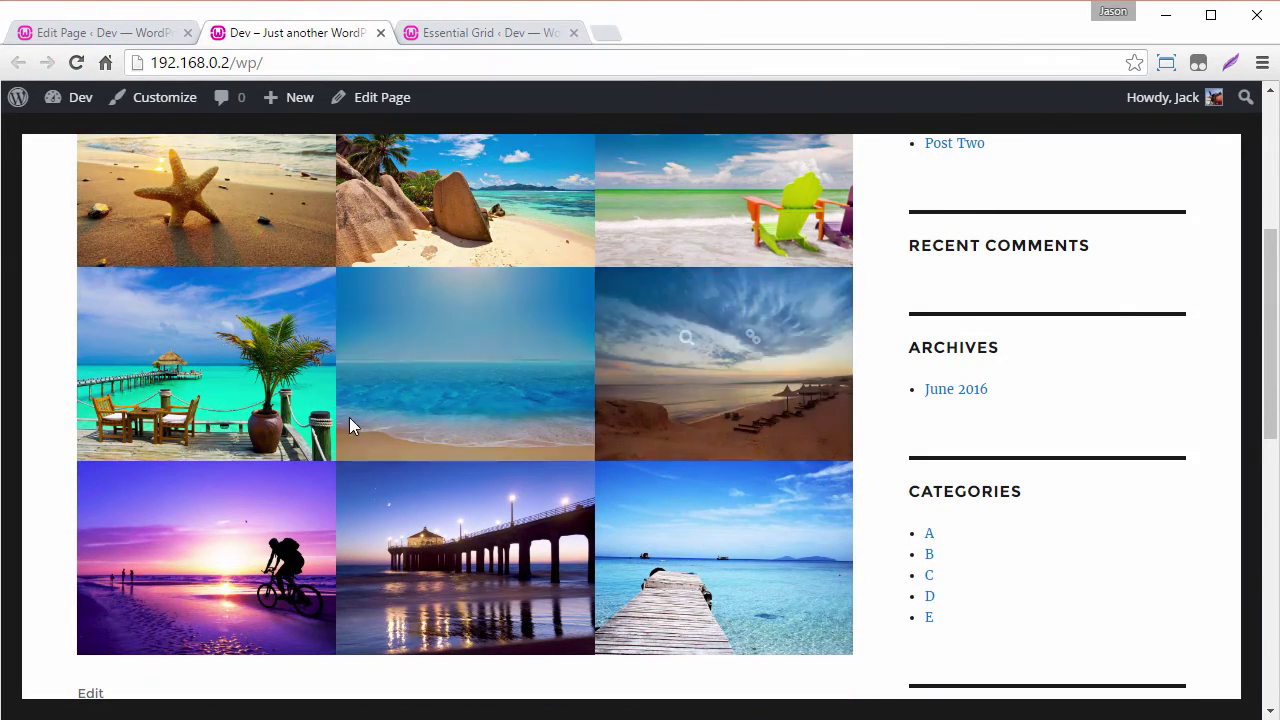
pyautogui.scroll(1, 348, 417)
pyautogui.click(466, 25)
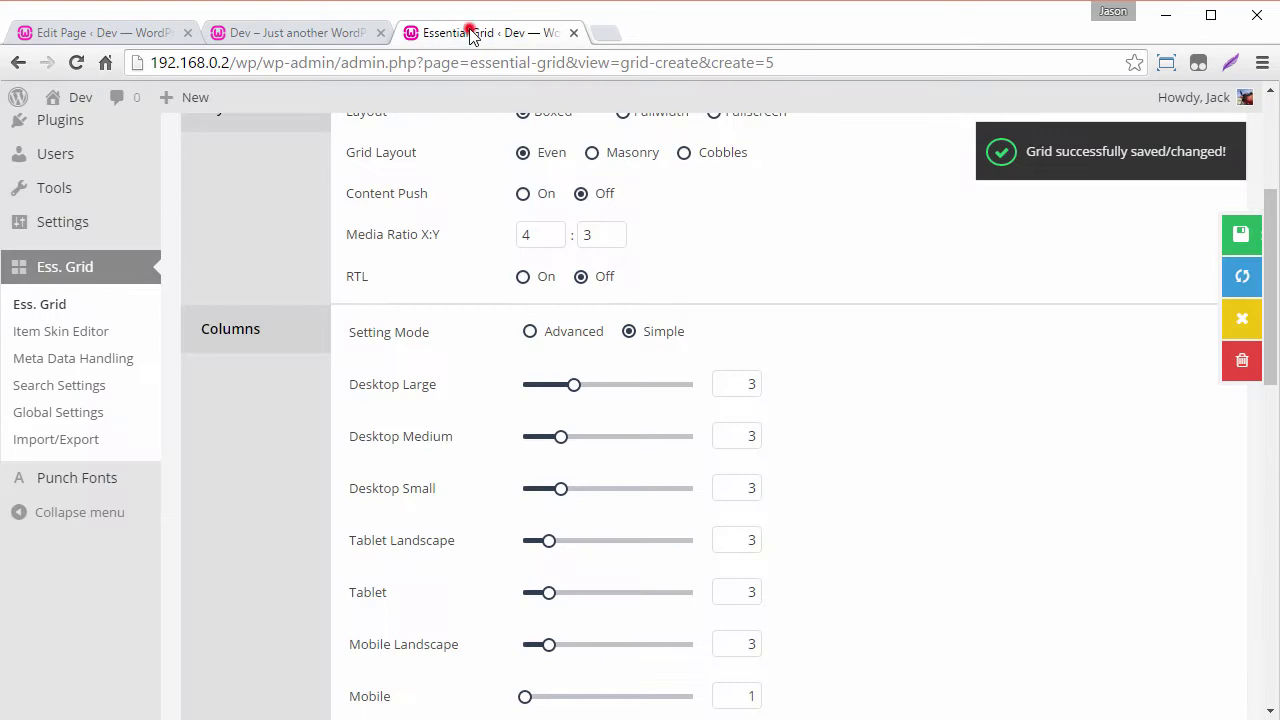
pyautogui.scroll(-5, 960, 462)
pyautogui.scroll(6, 960, 462)
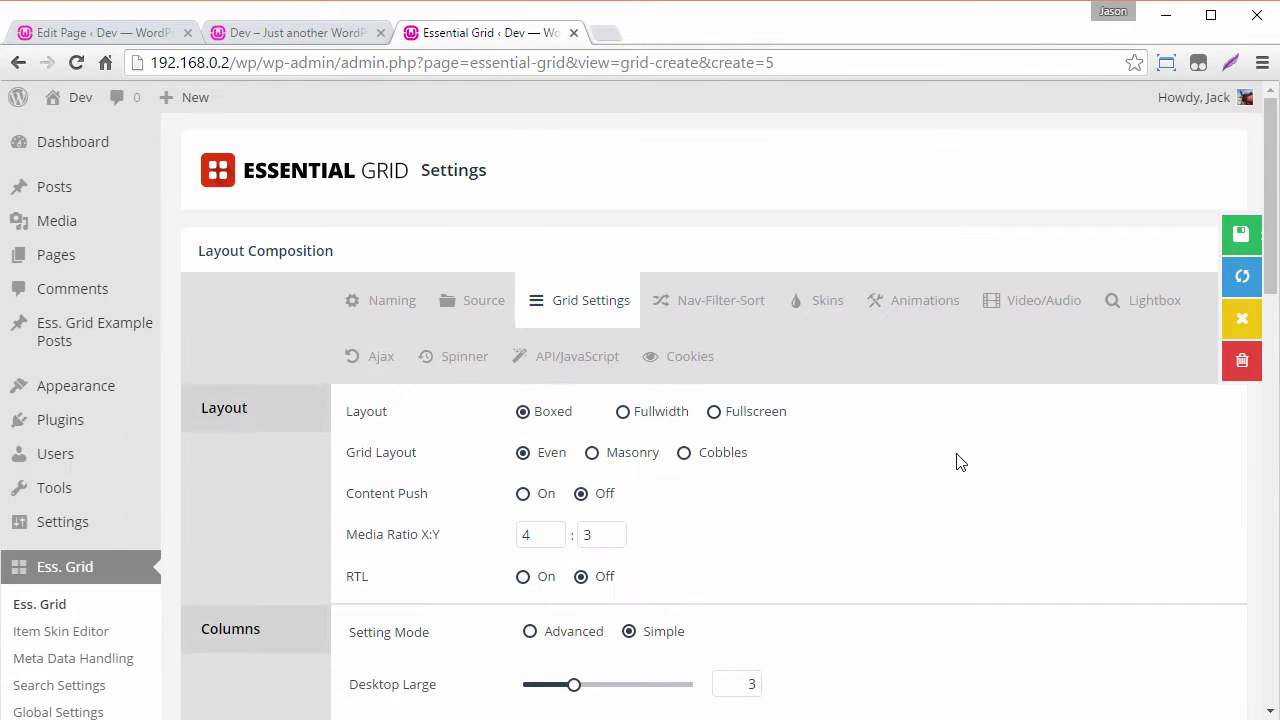
pyautogui.click(283, 33)
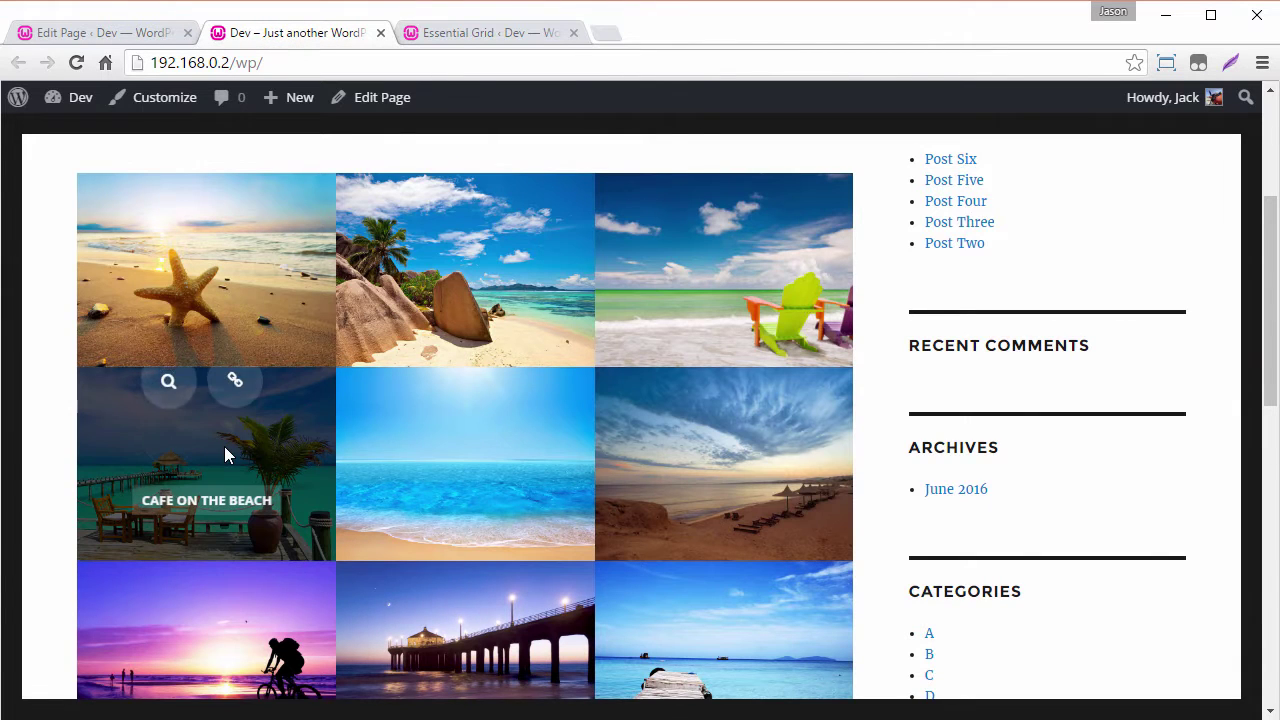
pyautogui.scroll(2, 222, 455)
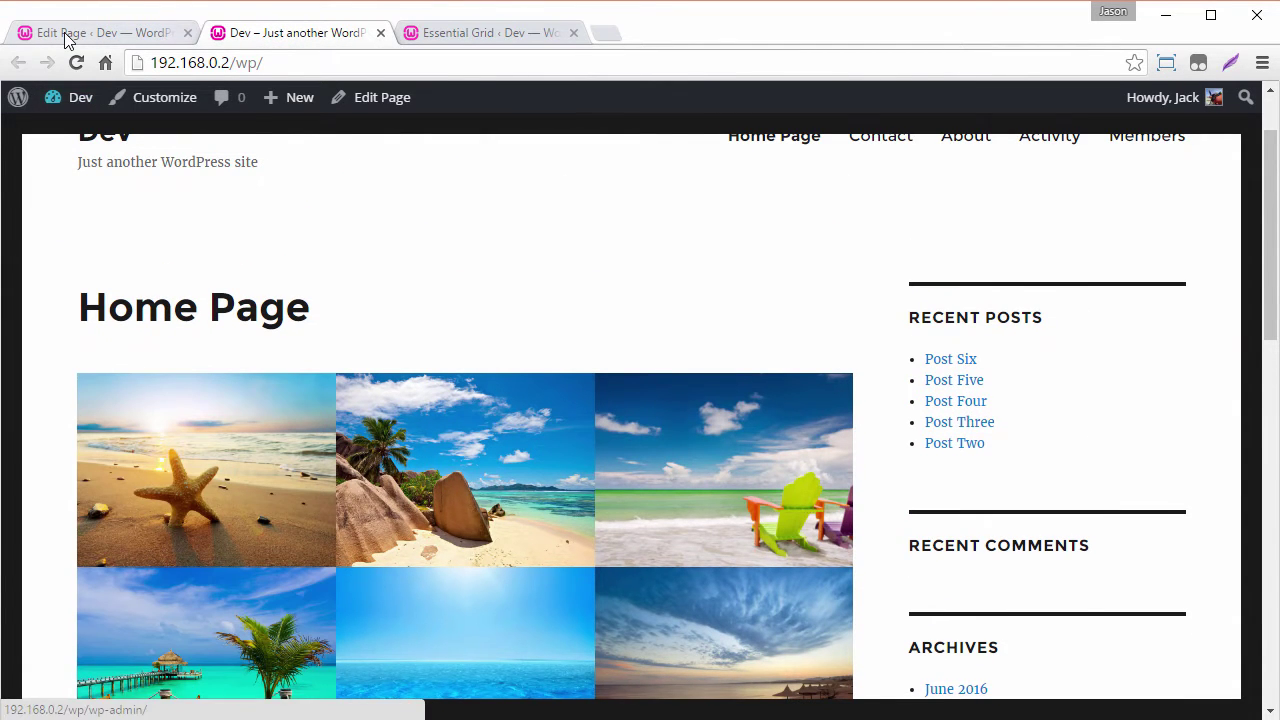
# Remove the starfish photo from the Home Page gallery in the gallery editor.
pyautogui.click(65, 33)
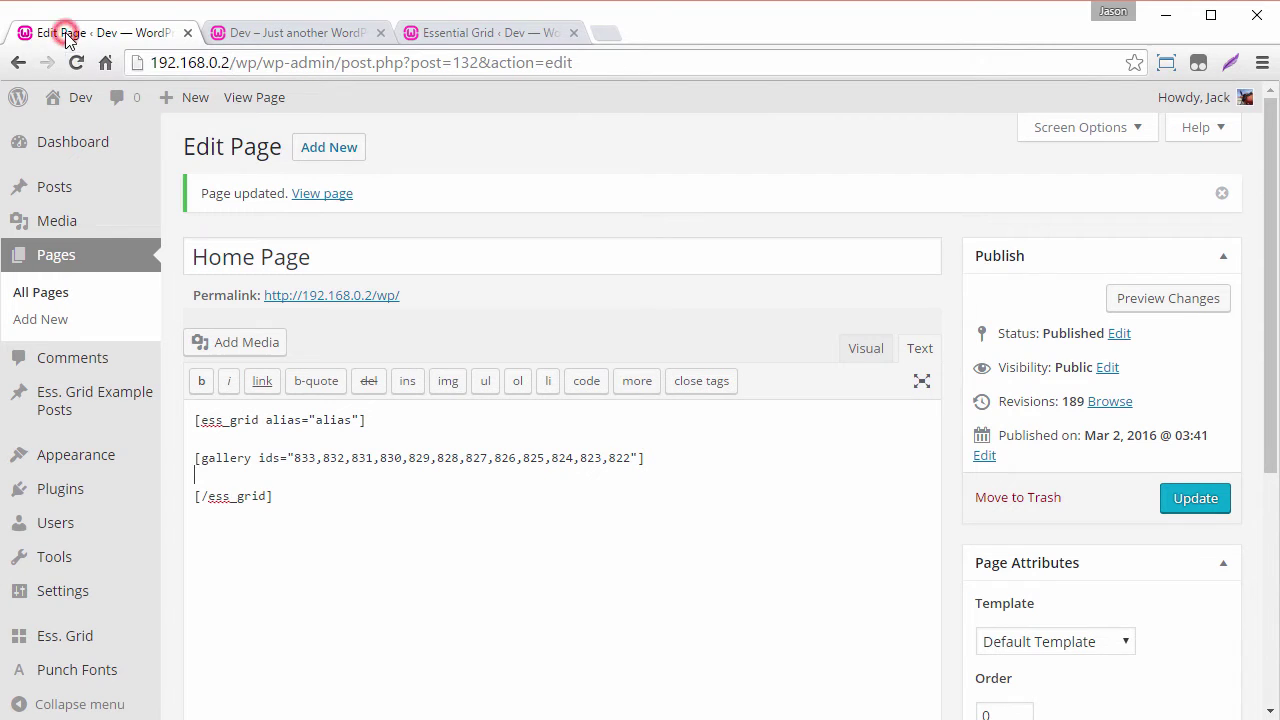
pyautogui.click(866, 349)
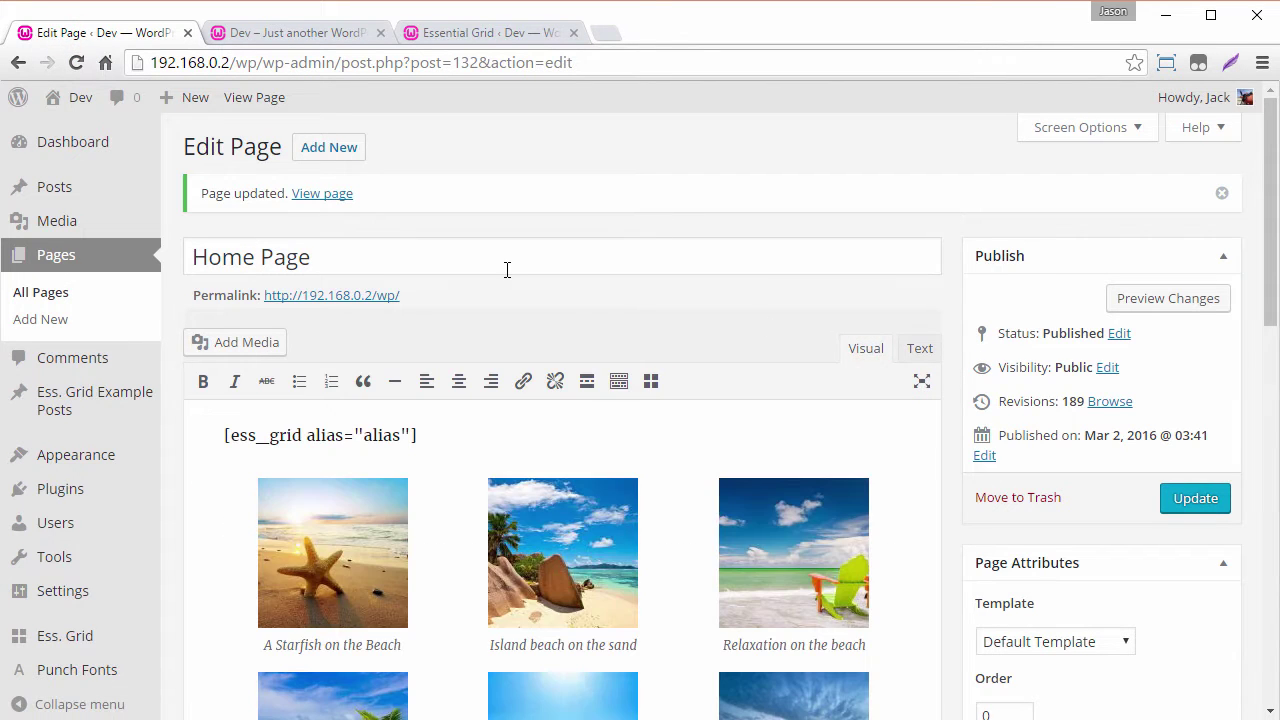
pyautogui.scroll(-2, 443, 322)
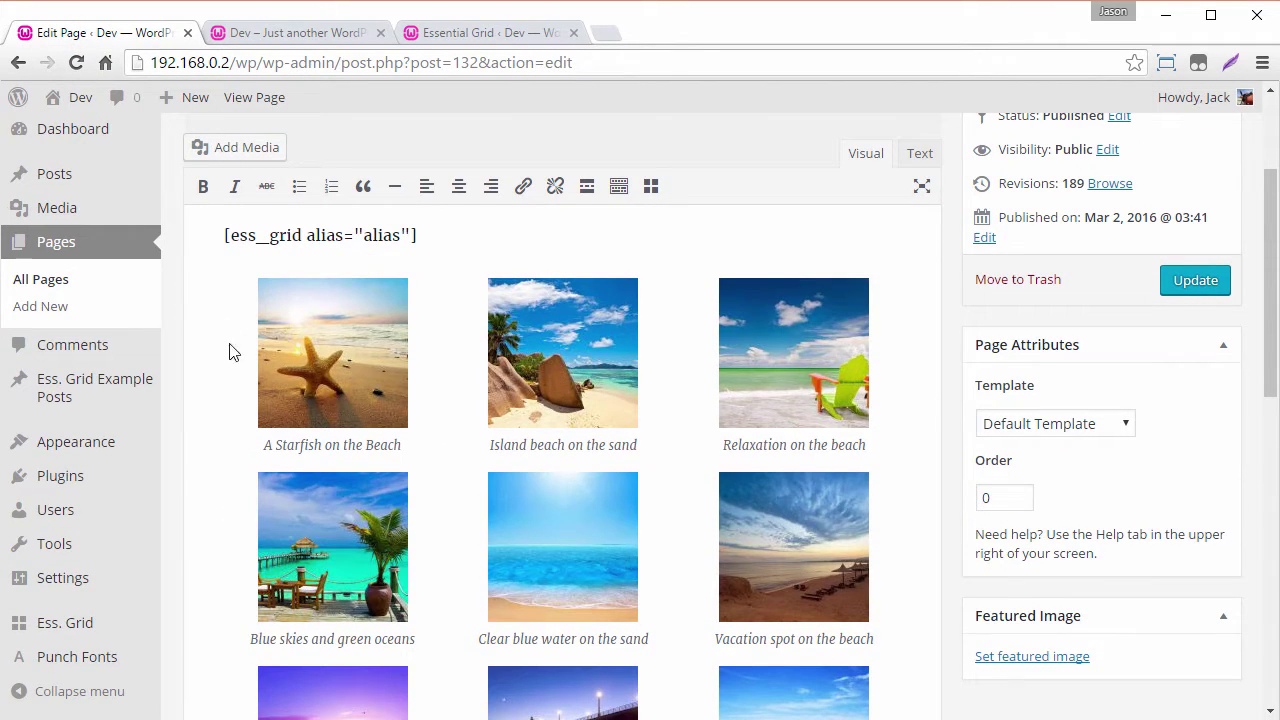
pyautogui.click(350, 369)
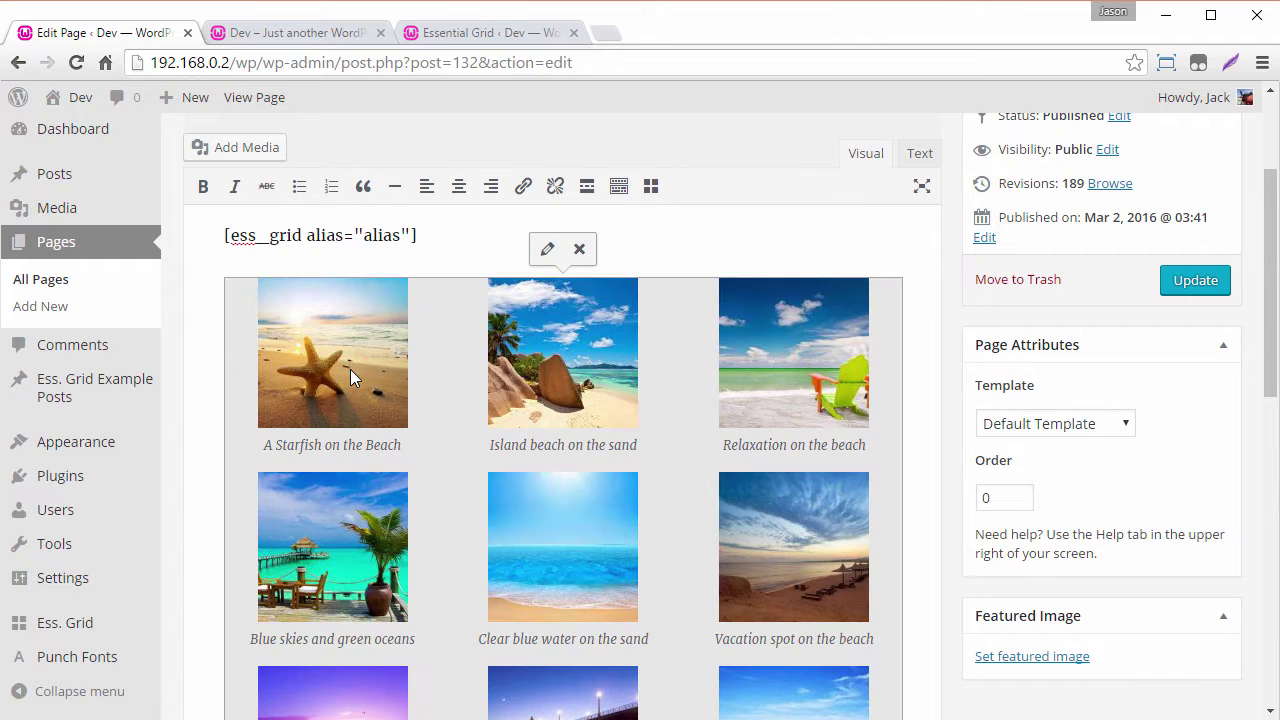
pyautogui.click(545, 250)
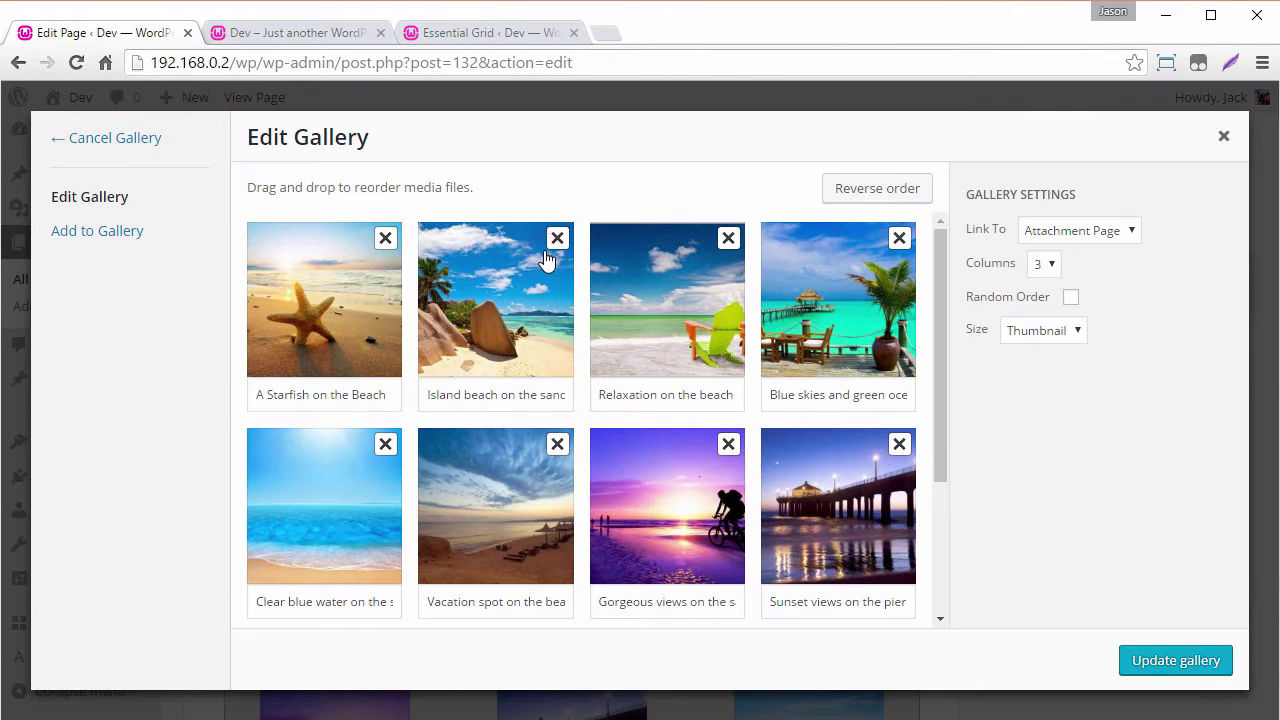
pyautogui.click(386, 240)
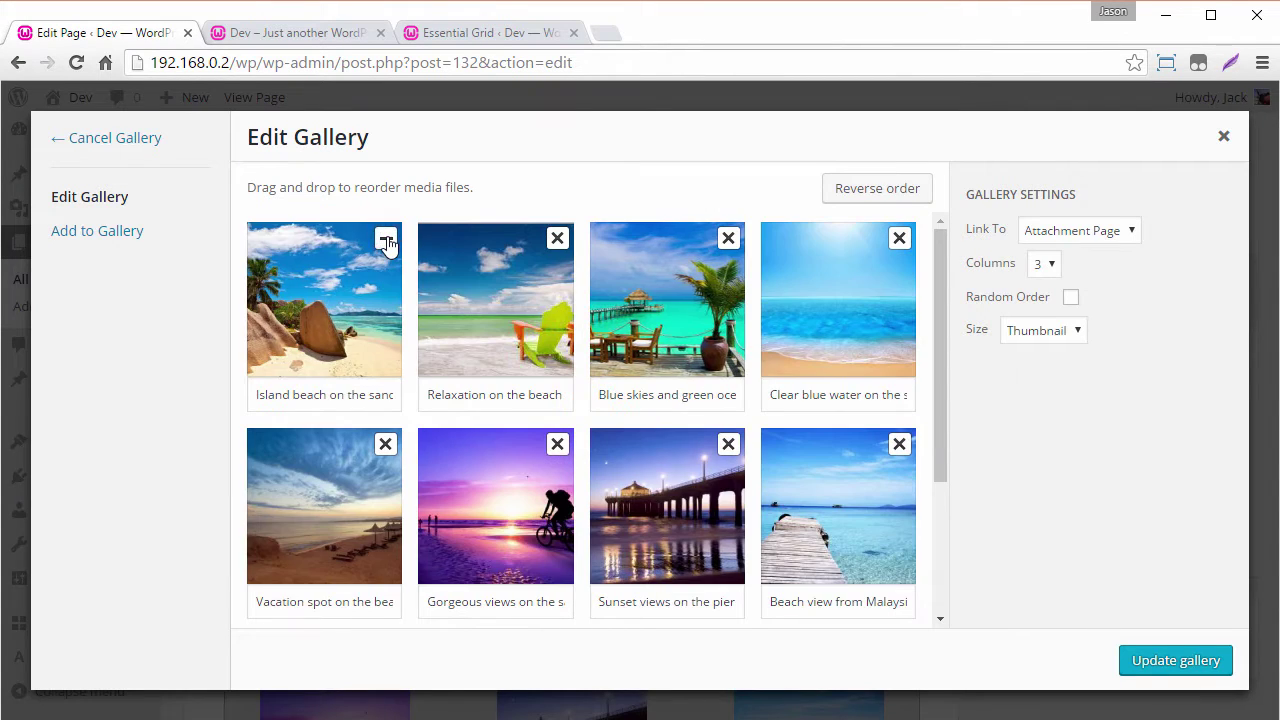
pyautogui.click(1207, 662)
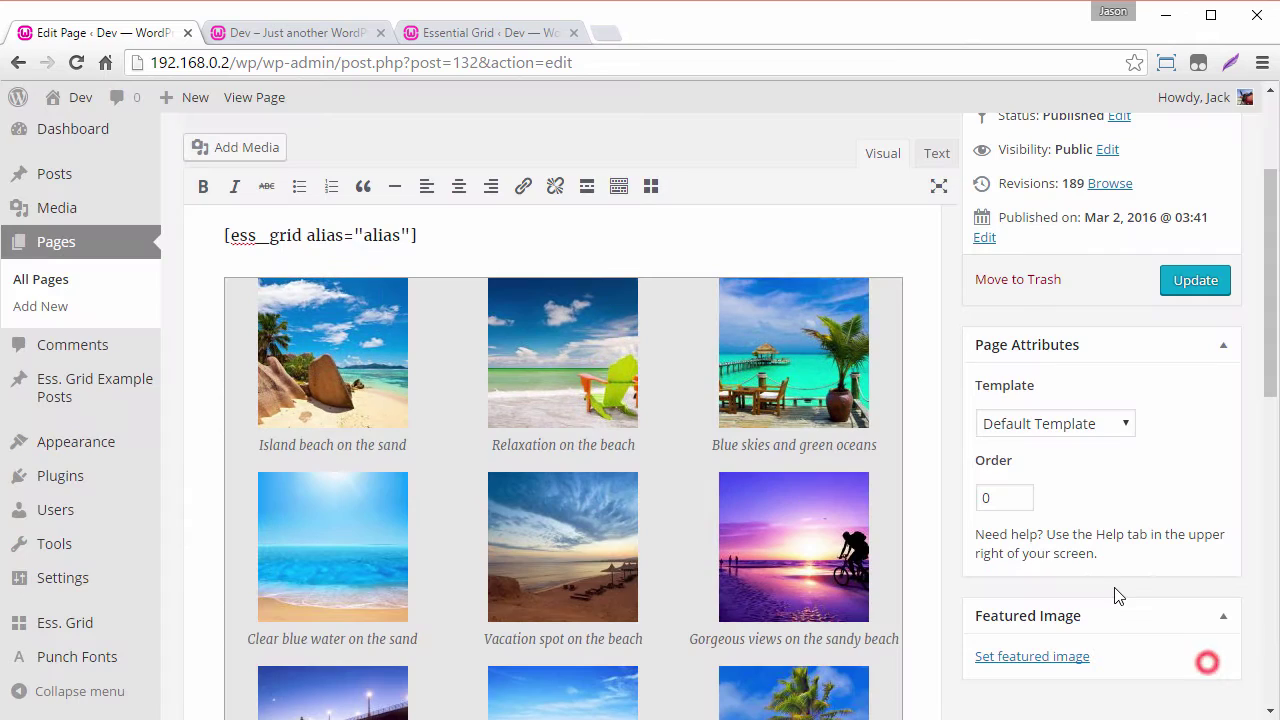
# Update the Home Page and reload the live site, where the grid now starts with the rocky palm beach.
pyautogui.click(1188, 280)
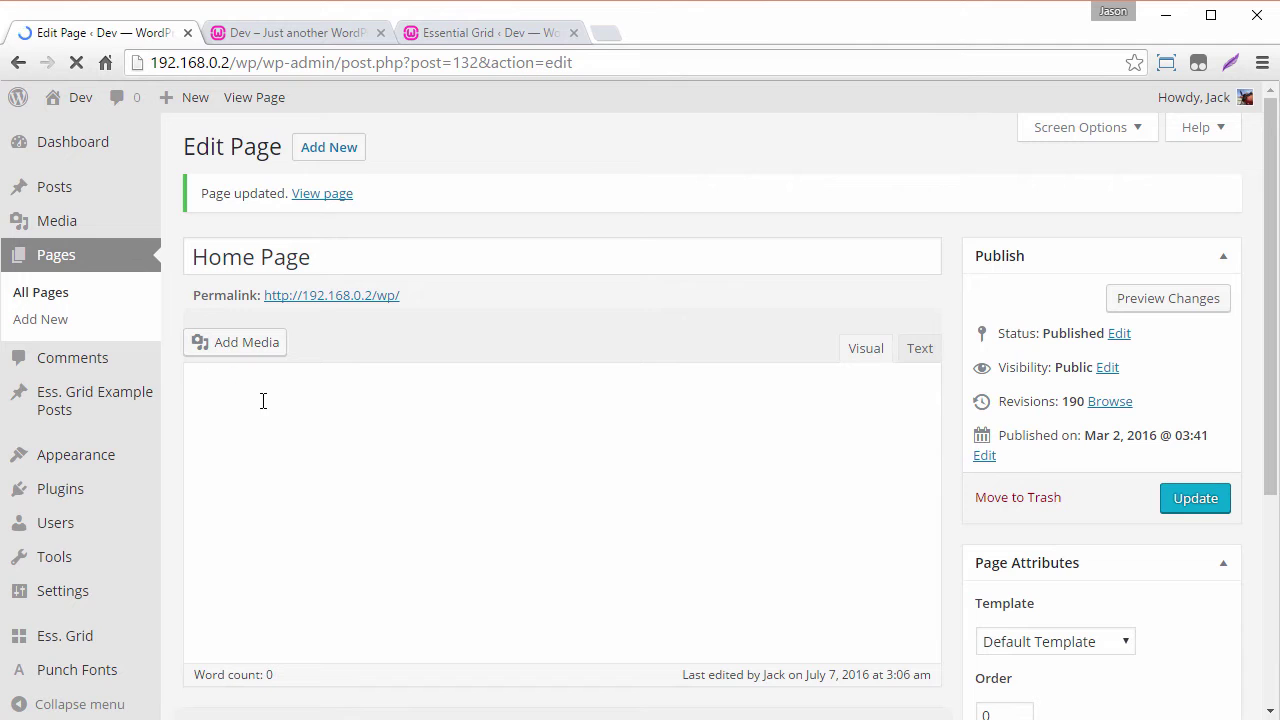
pyautogui.click(295, 30)
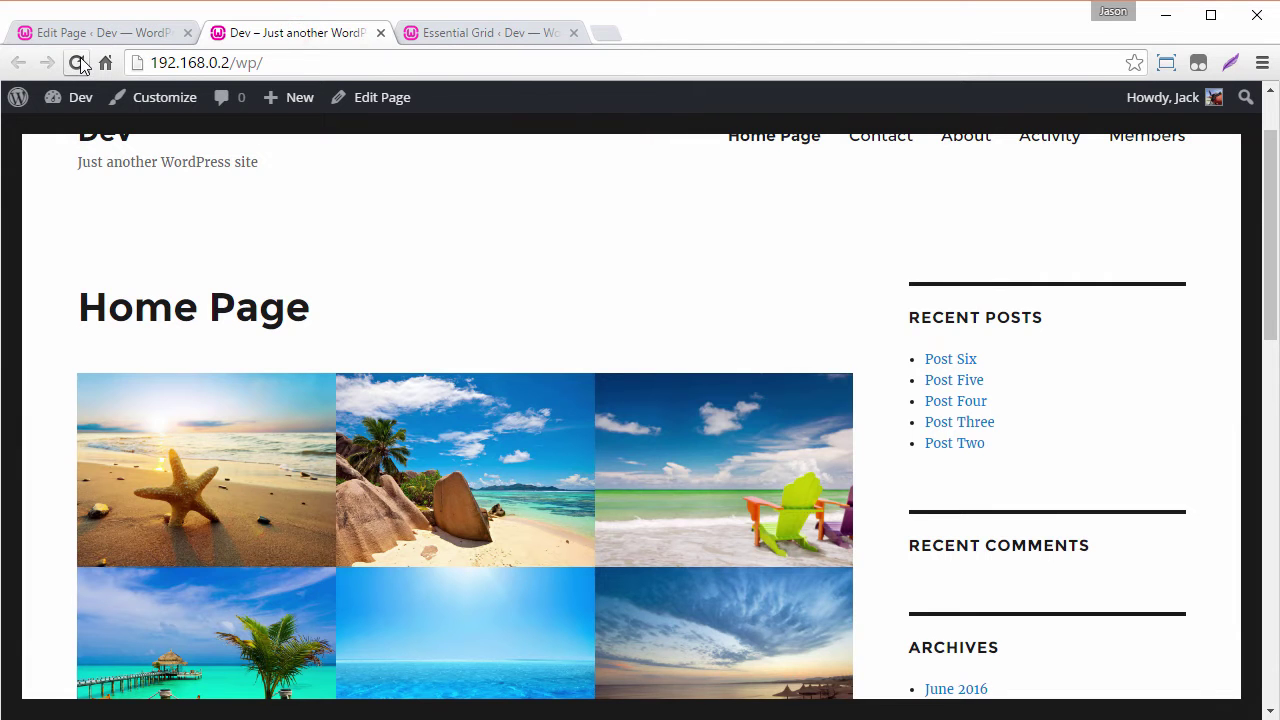
pyautogui.click(78, 63)
pyautogui.scroll(-4, 456, 398)
pyautogui.scroll(2, 456, 398)
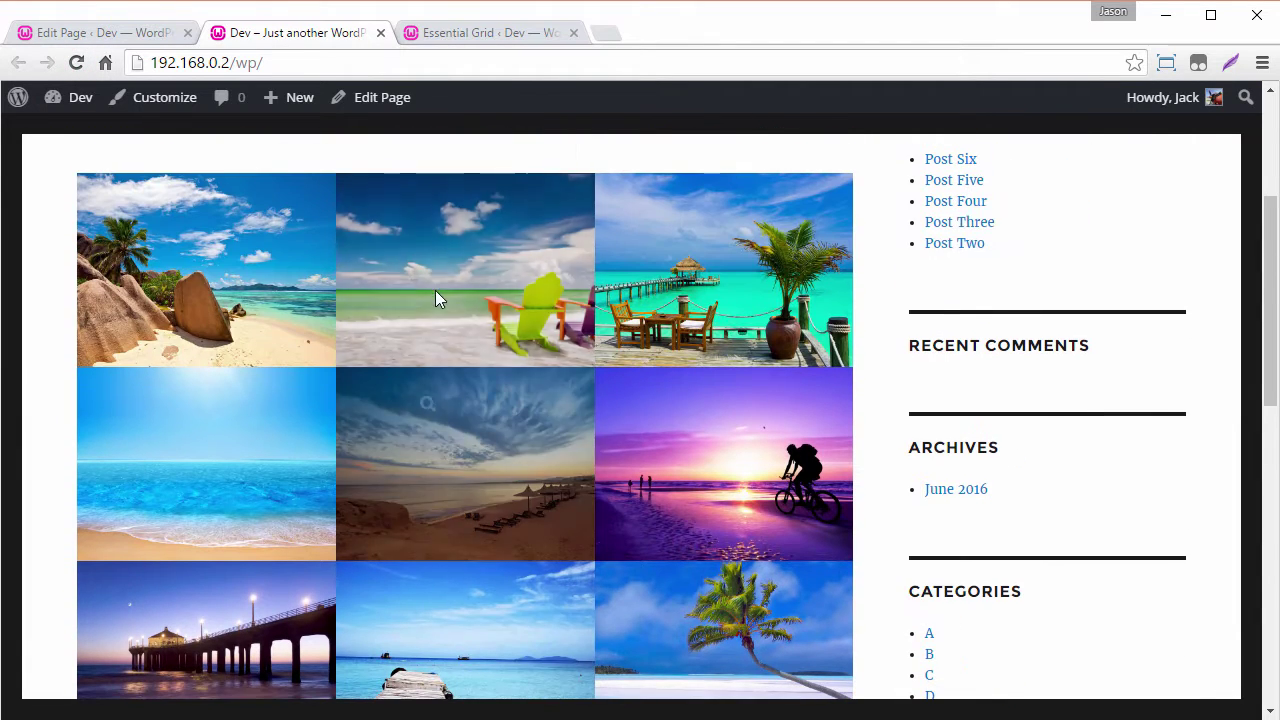
pyautogui.scroll(3, 457, 287)
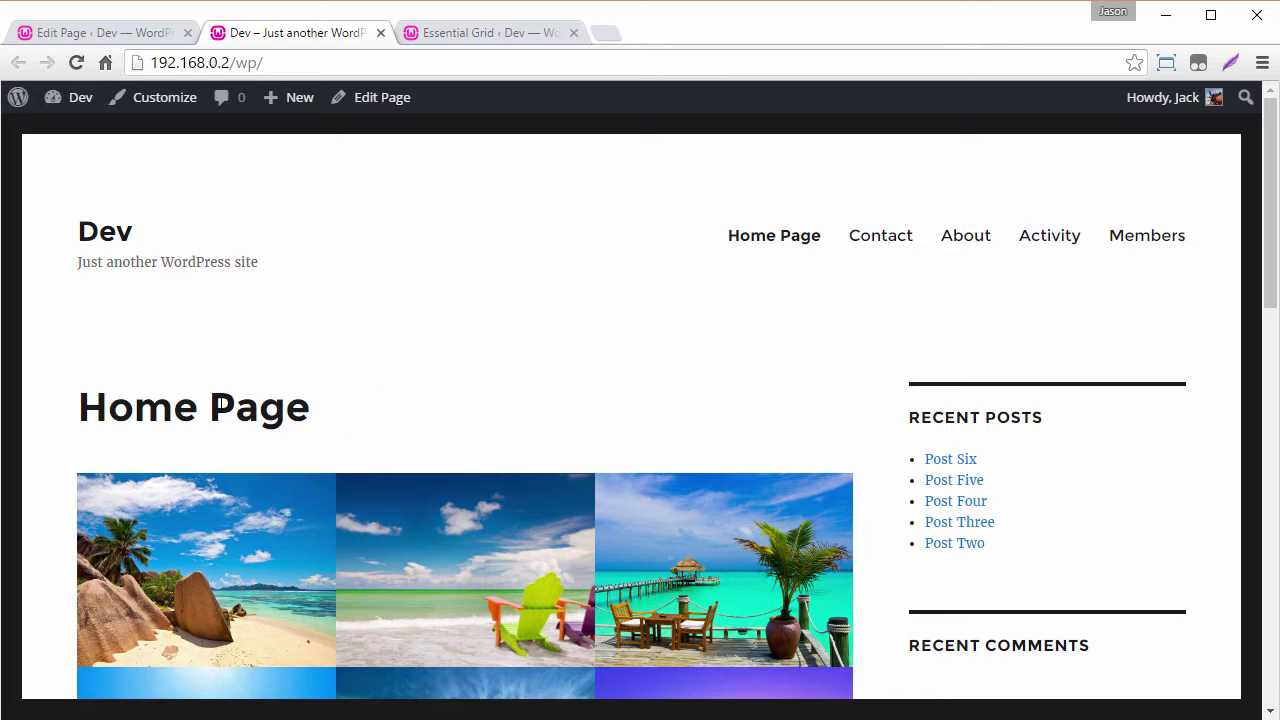
# In the Home Page's Text view, delete the [ess_grid alias="alias"] and [/ess_grid] tags.
pyautogui.click(88, 27)
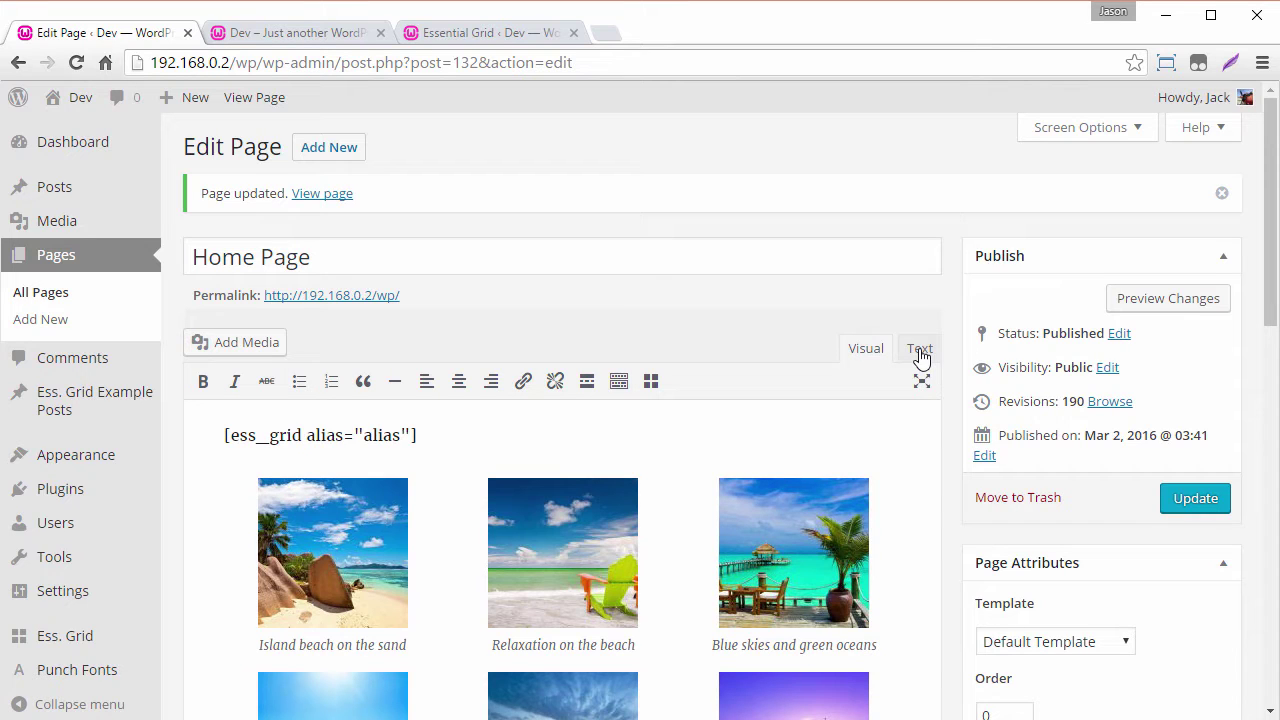
pyautogui.scroll(-1, 715, 379)
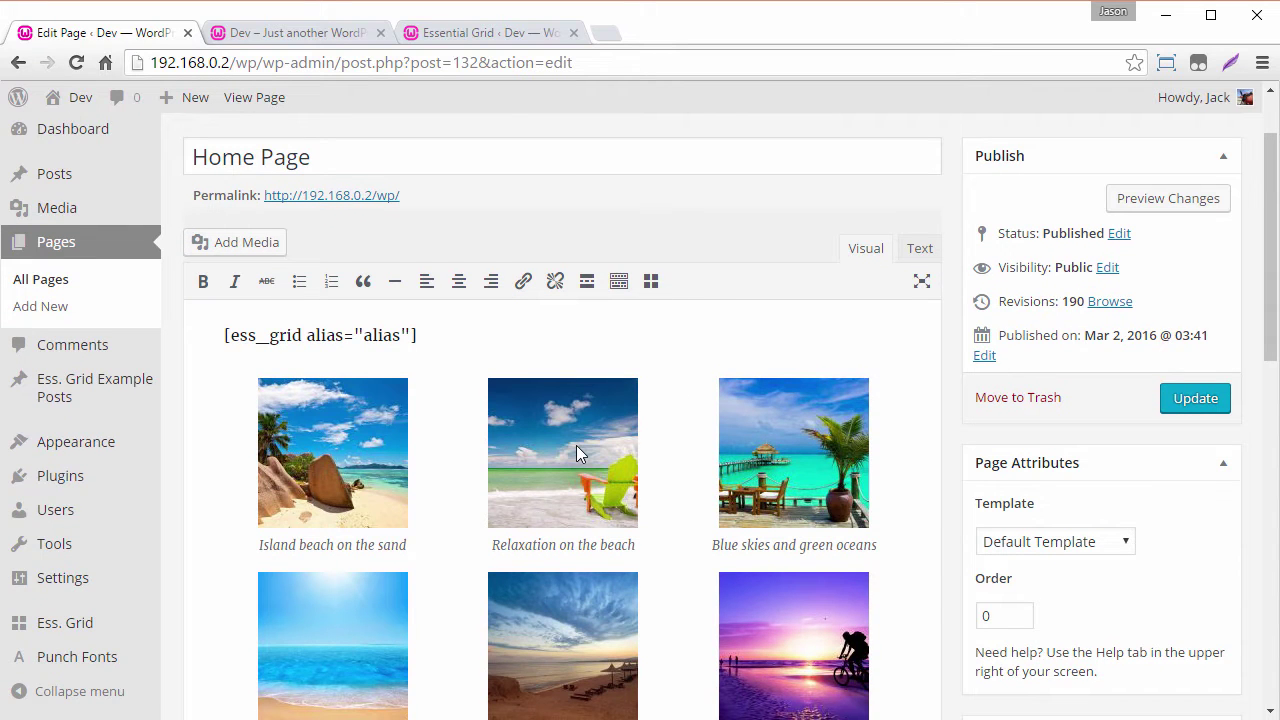
pyautogui.click(919, 248)
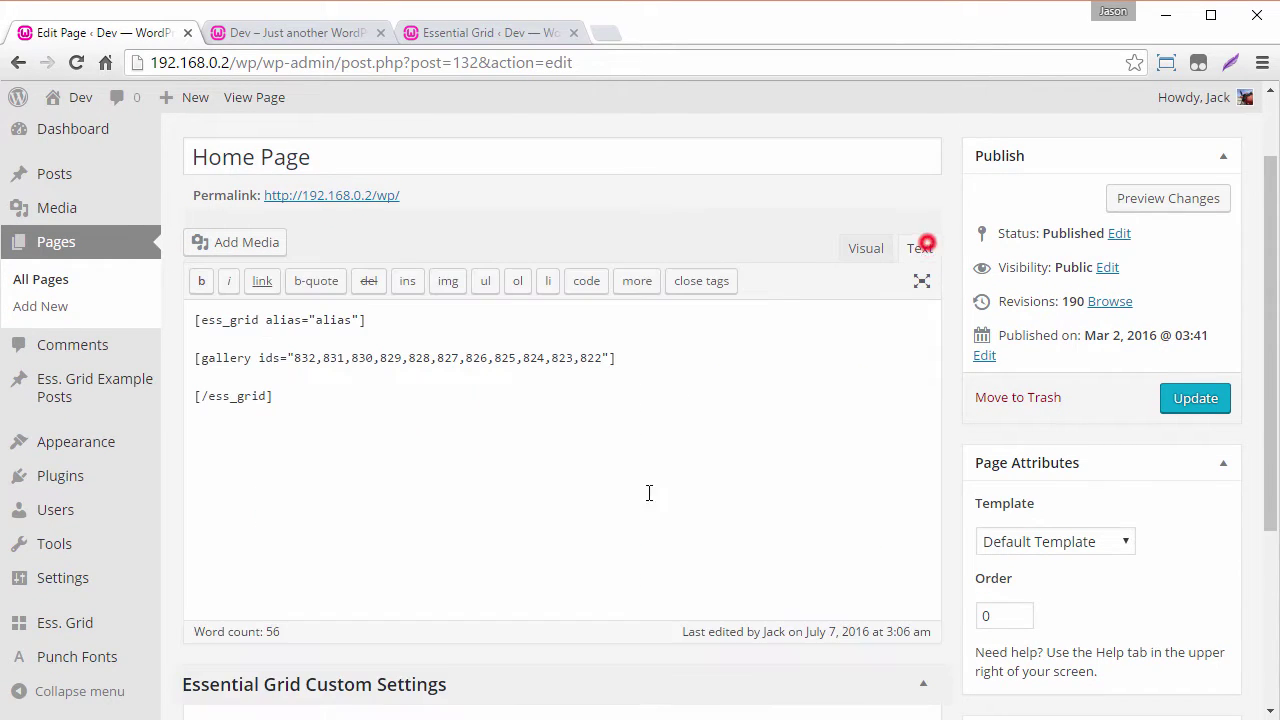
pyautogui.tripleClick(391, 320)
pyautogui.press('Delete')
pyautogui.press('Delete')
pyautogui.press('Delete')
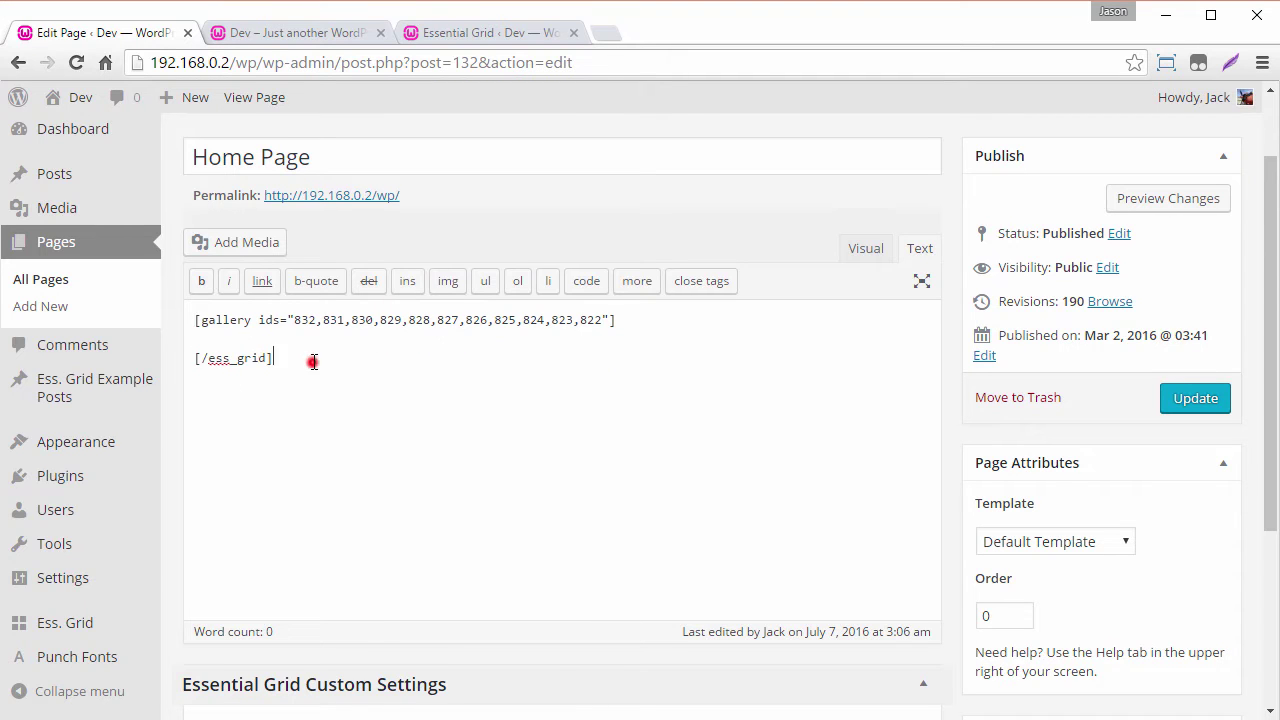
pyautogui.moveTo(312, 362); pyautogui.dragTo(196, 358)
pyautogui.press('BackSpace')
pyautogui.press('BackSpace')
# Update the Home Page and reload the live site to see the plain gallery.
pyautogui.click(866, 250)
pyautogui.scroll(3, 532, 412)
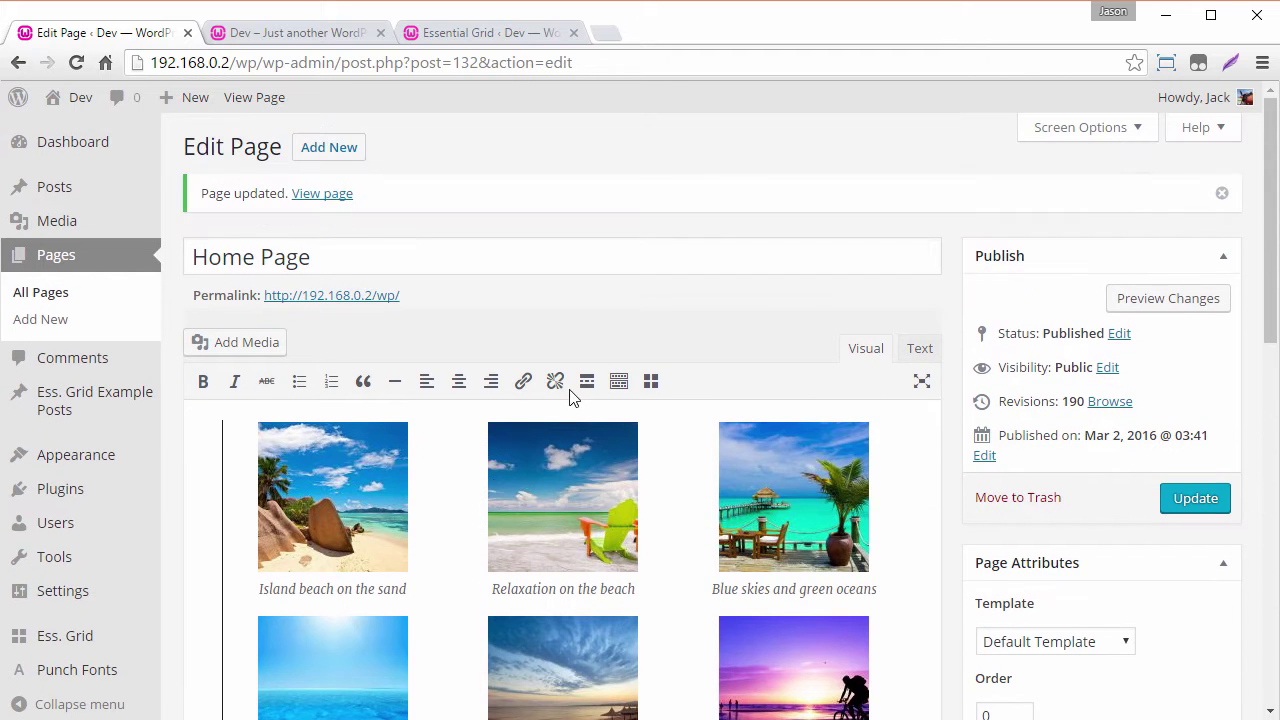
pyautogui.click(1192, 498)
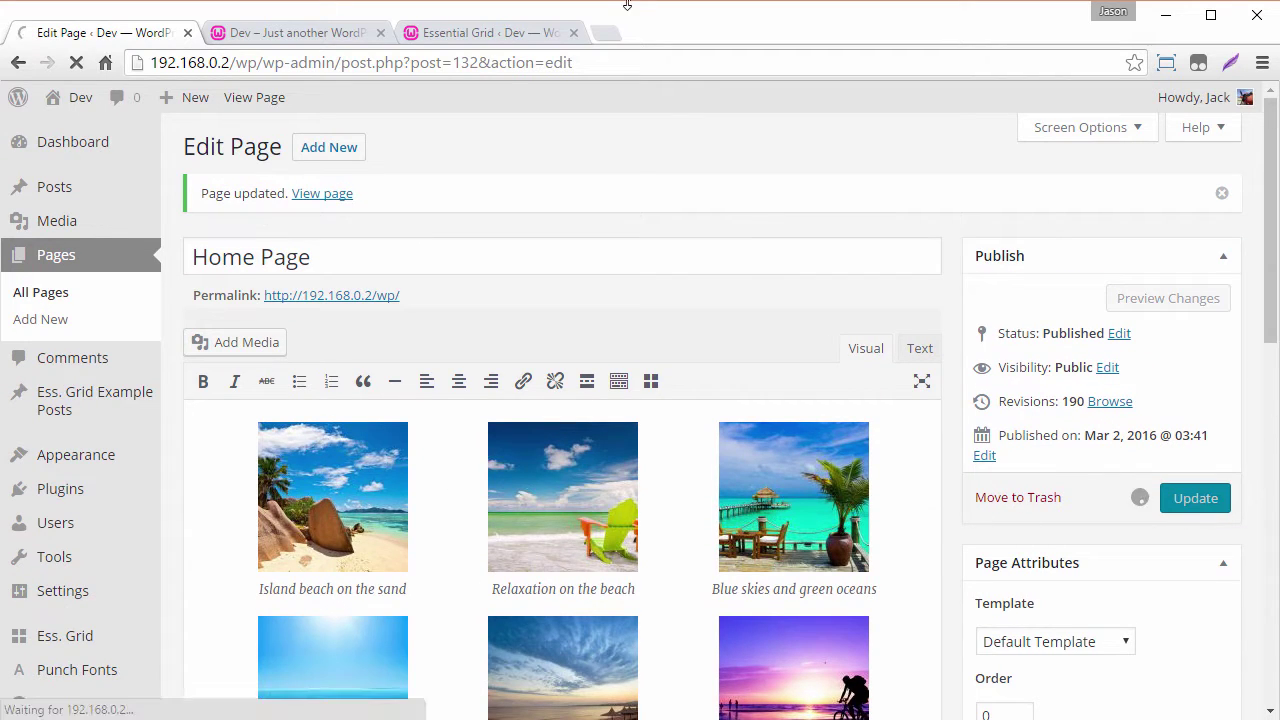
pyautogui.click(319, 30)
pyautogui.click(76, 62)
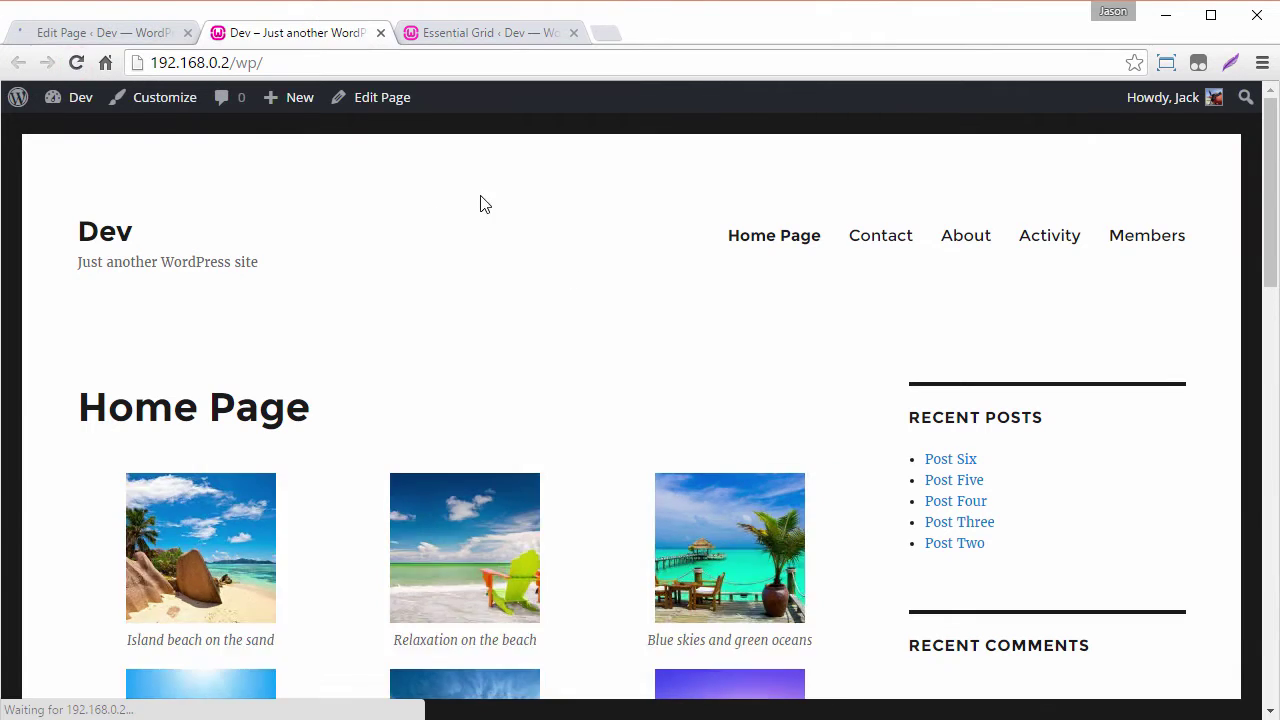
pyautogui.scroll(-5, 414, 374)
pyautogui.scroll(5, 443, 426)
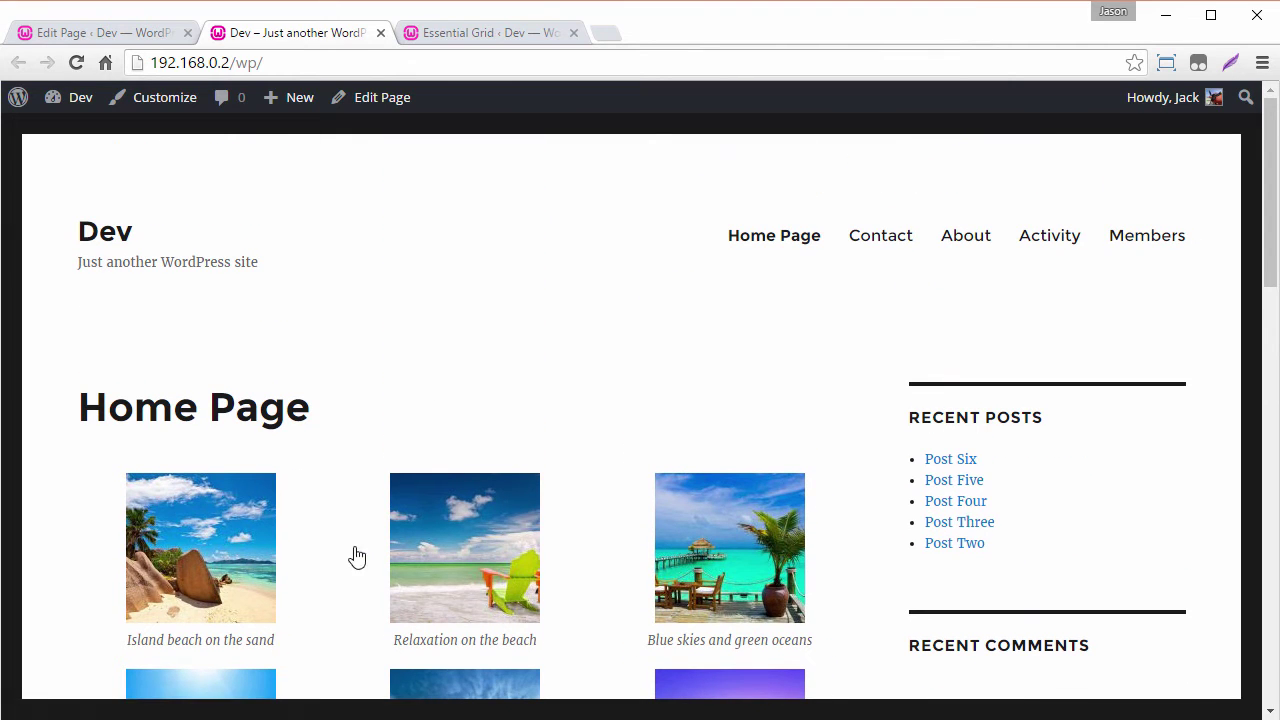
# Open Essential Grid's Global Settings and check the existing grid's name, My Grid.
pyautogui.click(84, 33)
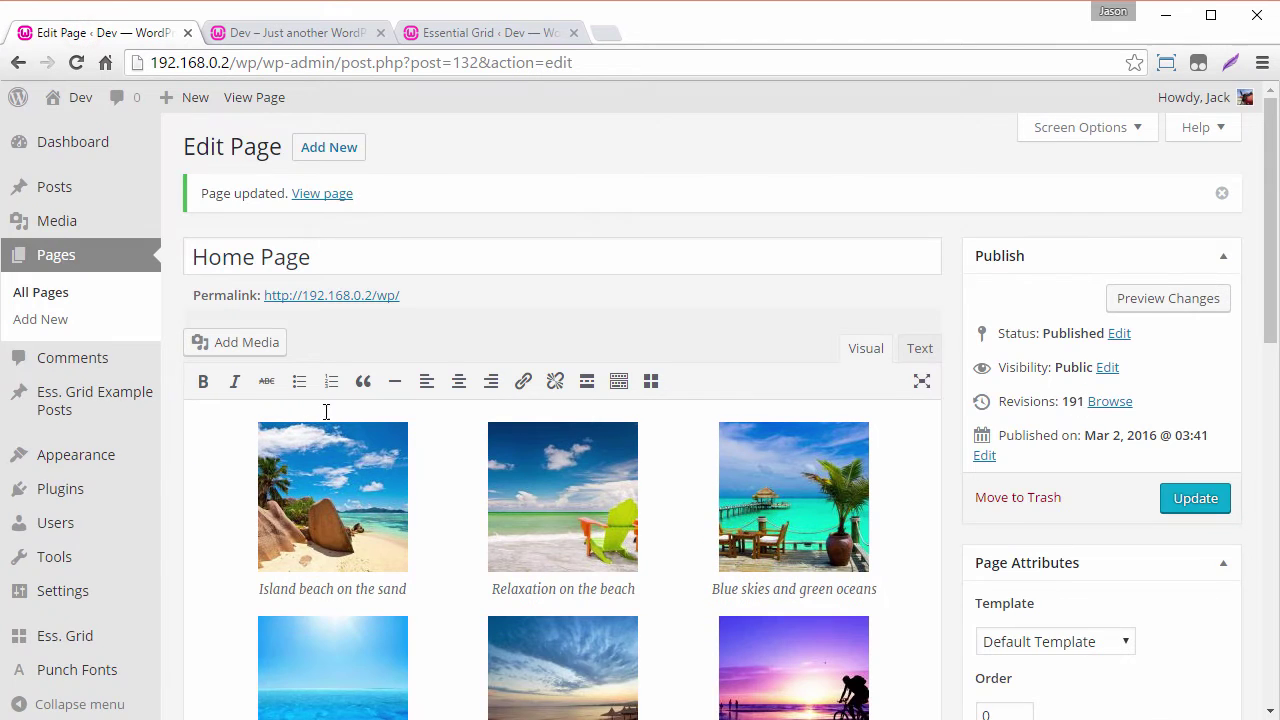
pyautogui.scroll(-3, 306, 405)
pyautogui.moveTo(128, 634)
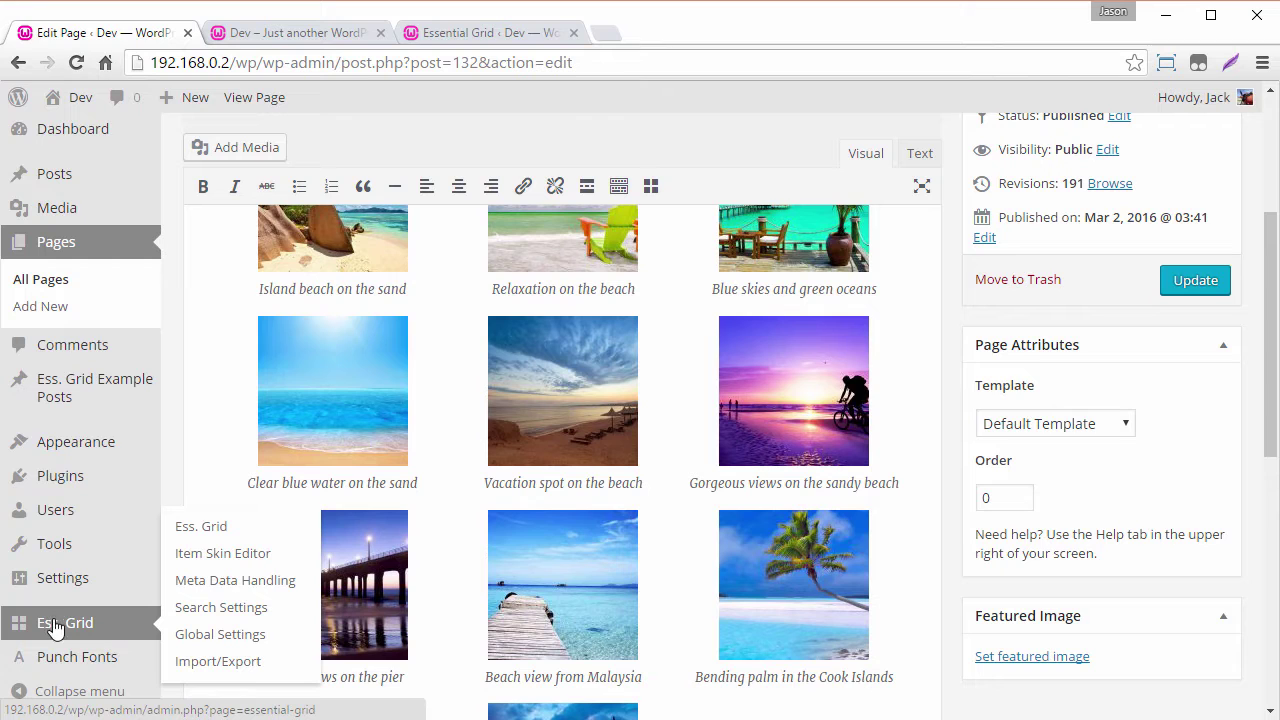
pyautogui.click(218, 634)
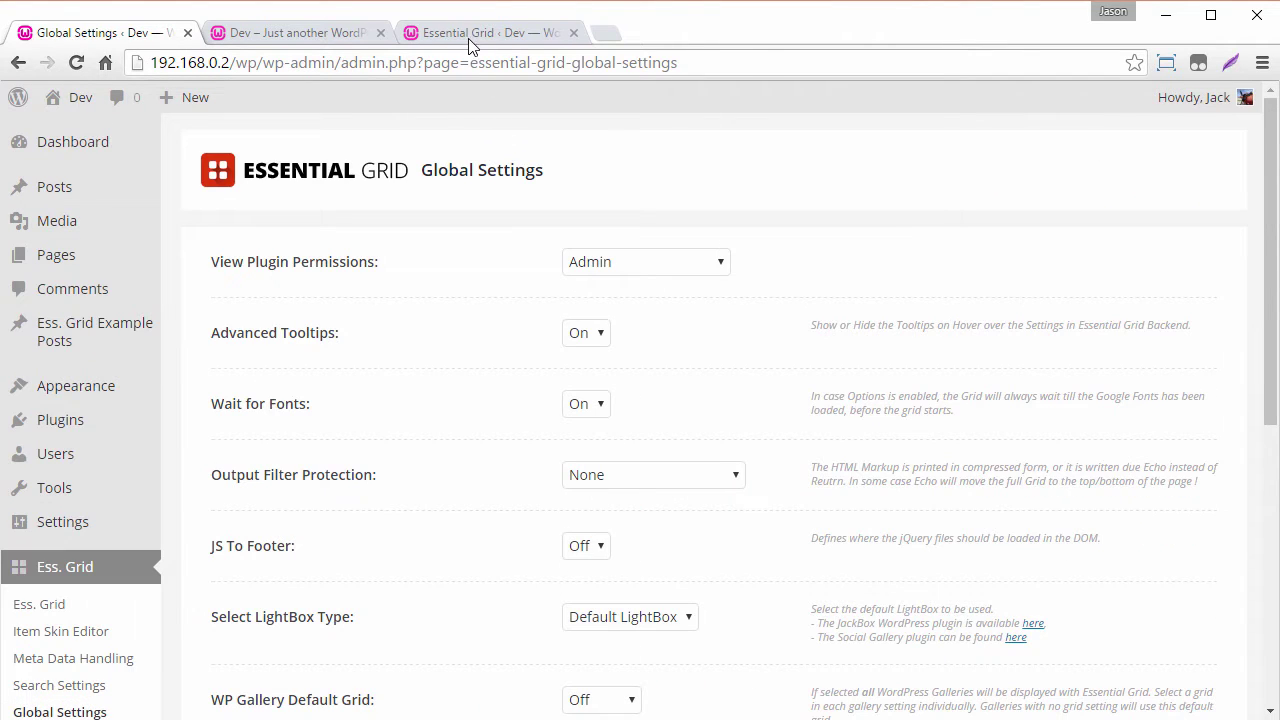
pyautogui.click(470, 42)
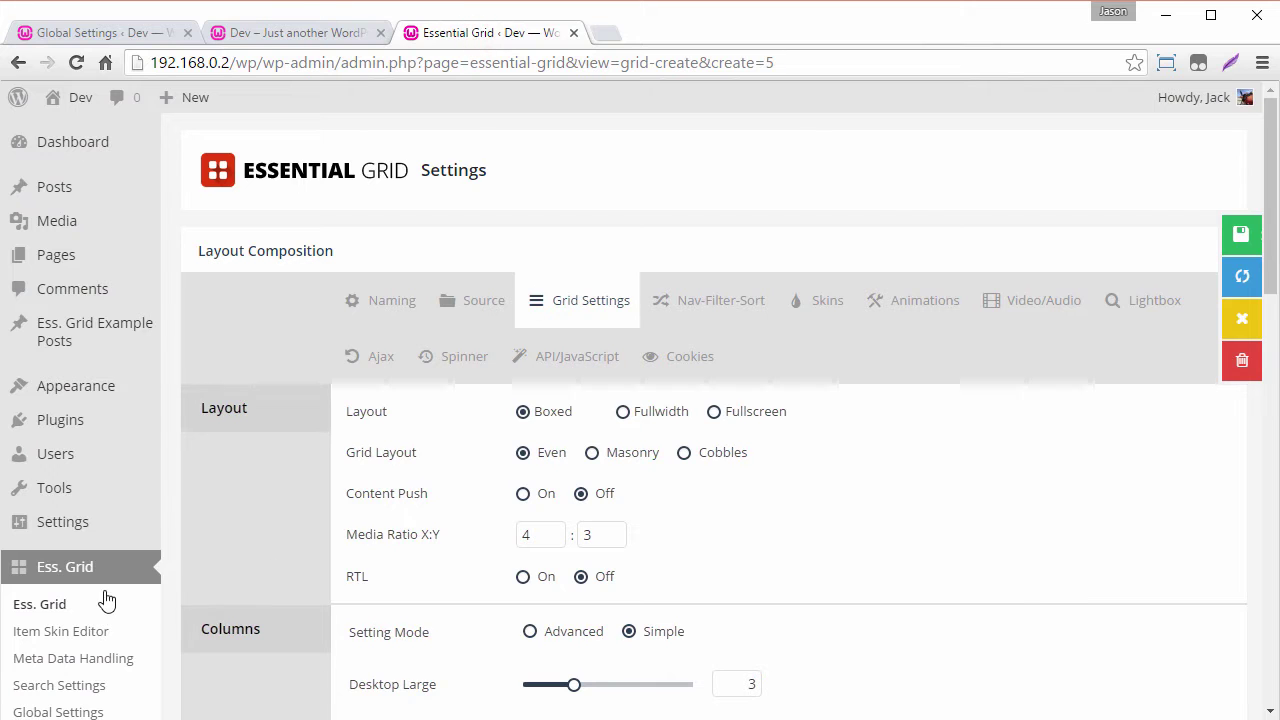
pyautogui.click(78, 605)
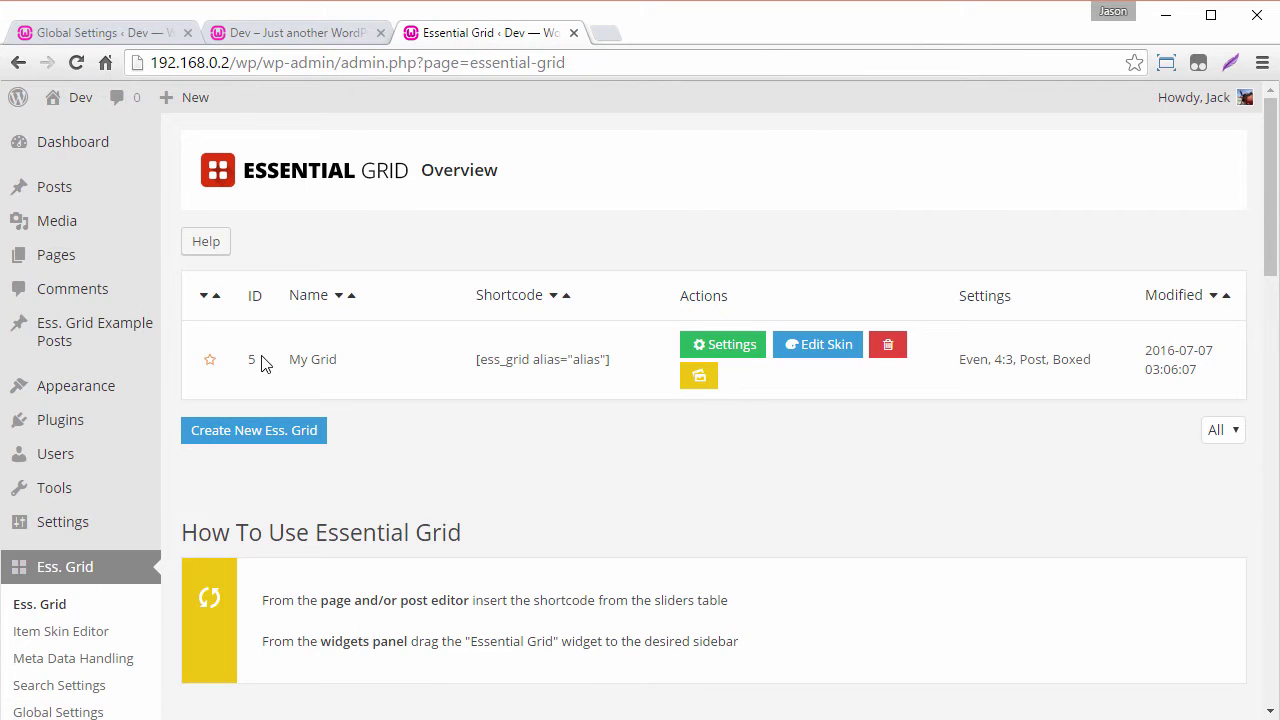
pyautogui.moveTo(265, 364); pyautogui.dragTo(338, 360)
pyautogui.click(343, 357)
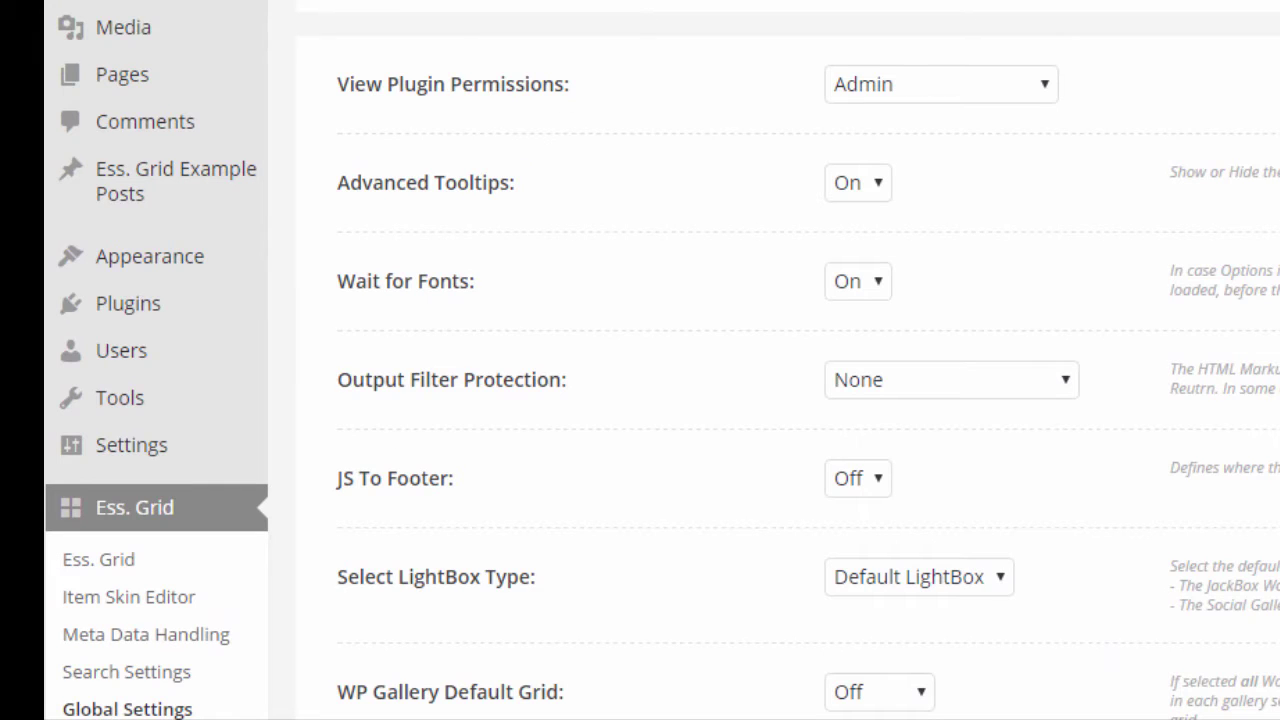
pyautogui.scroll(-3, 731, 320)
pyautogui.scroll(1, 337, 429)
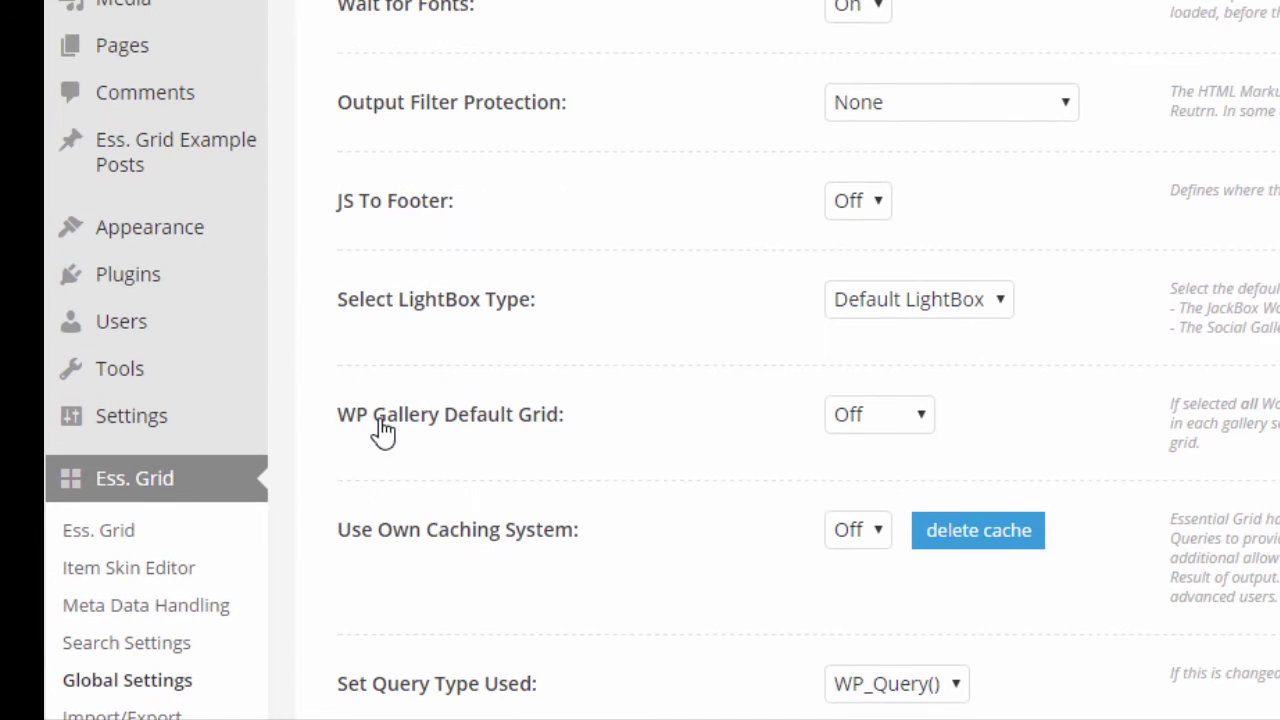
# Set WP Gallery Default Grid to My Grid and save the global settings.
pyautogui.click(886, 428)
pyautogui.click(877, 481)
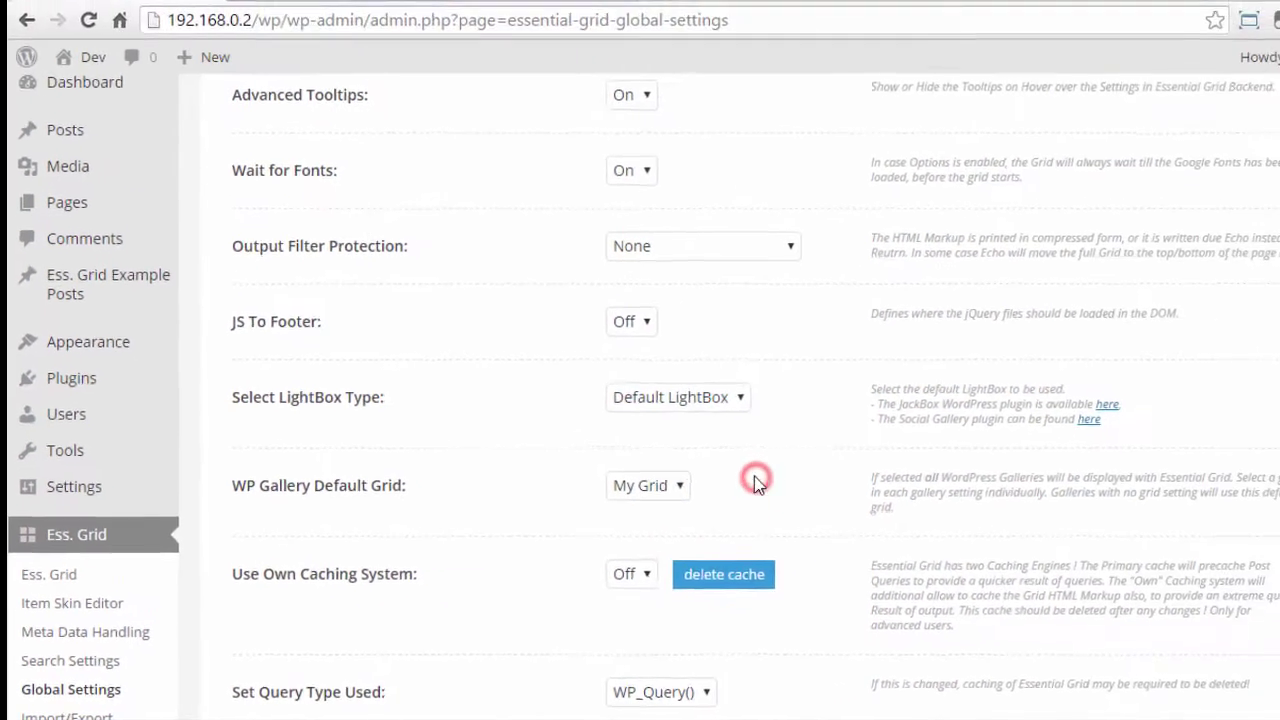
pyautogui.scroll(-4, 754, 476)
pyautogui.click(263, 630)
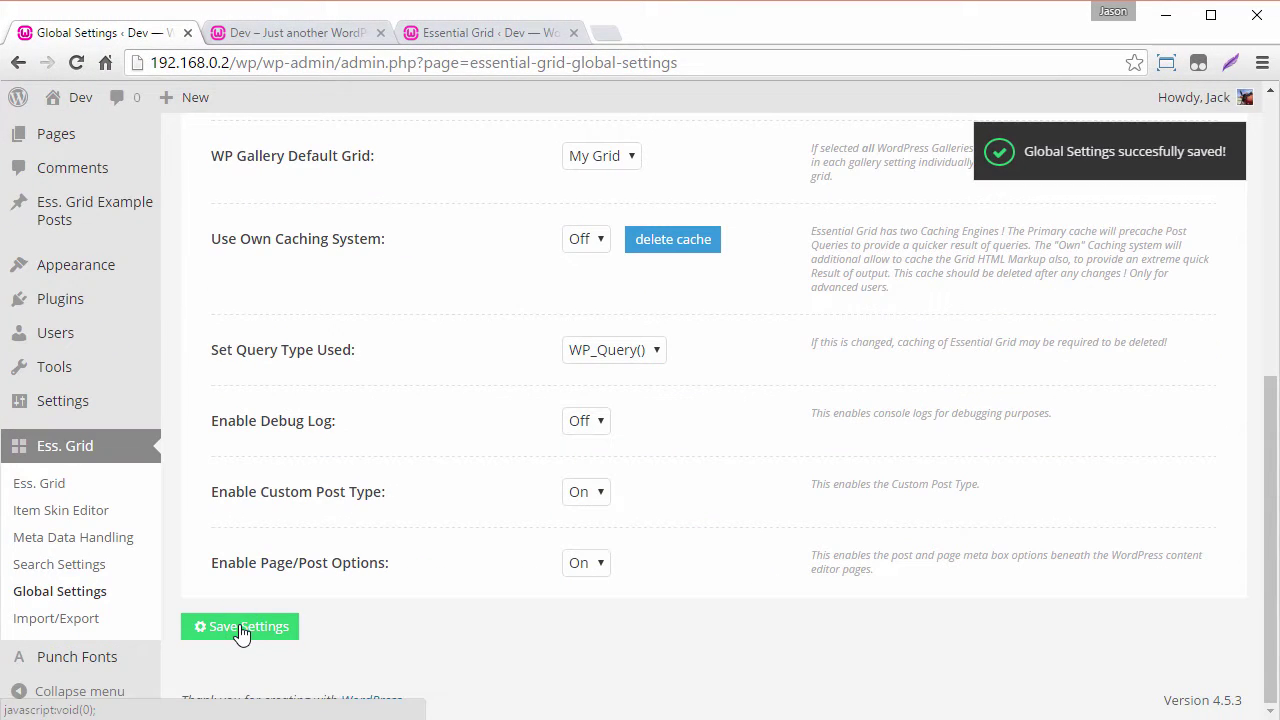
# Reload the live home page to confirm the gallery renders as My Grid.
pyautogui.click(280, 33)
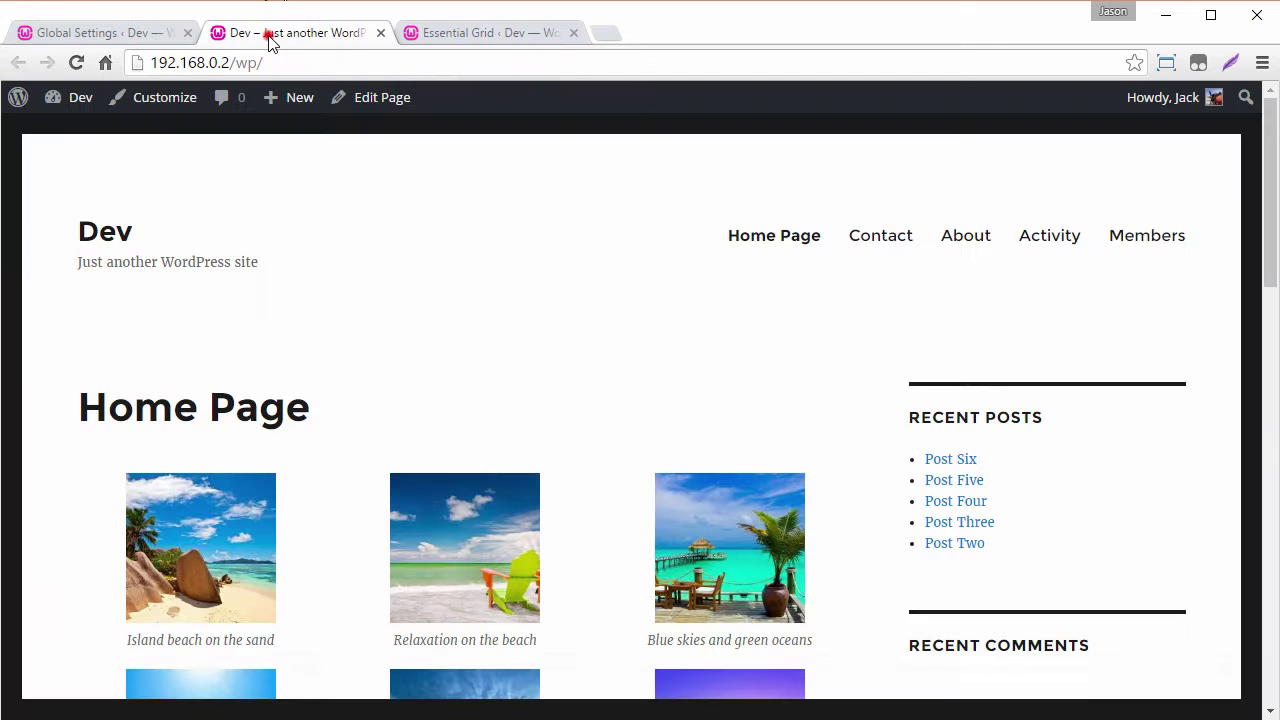
pyautogui.click(77, 66)
pyautogui.scroll(-3, 450, 226)
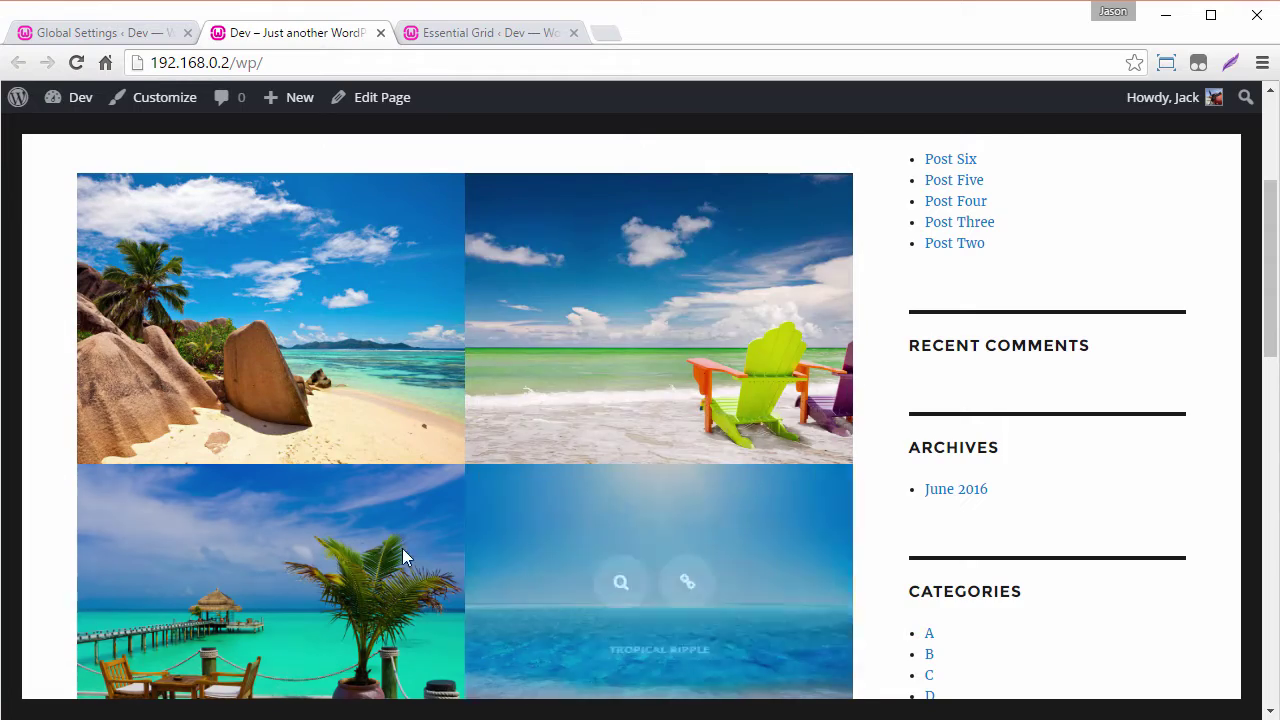
pyautogui.scroll(-4, 362, 551)
pyautogui.scroll(4, 666, 506)
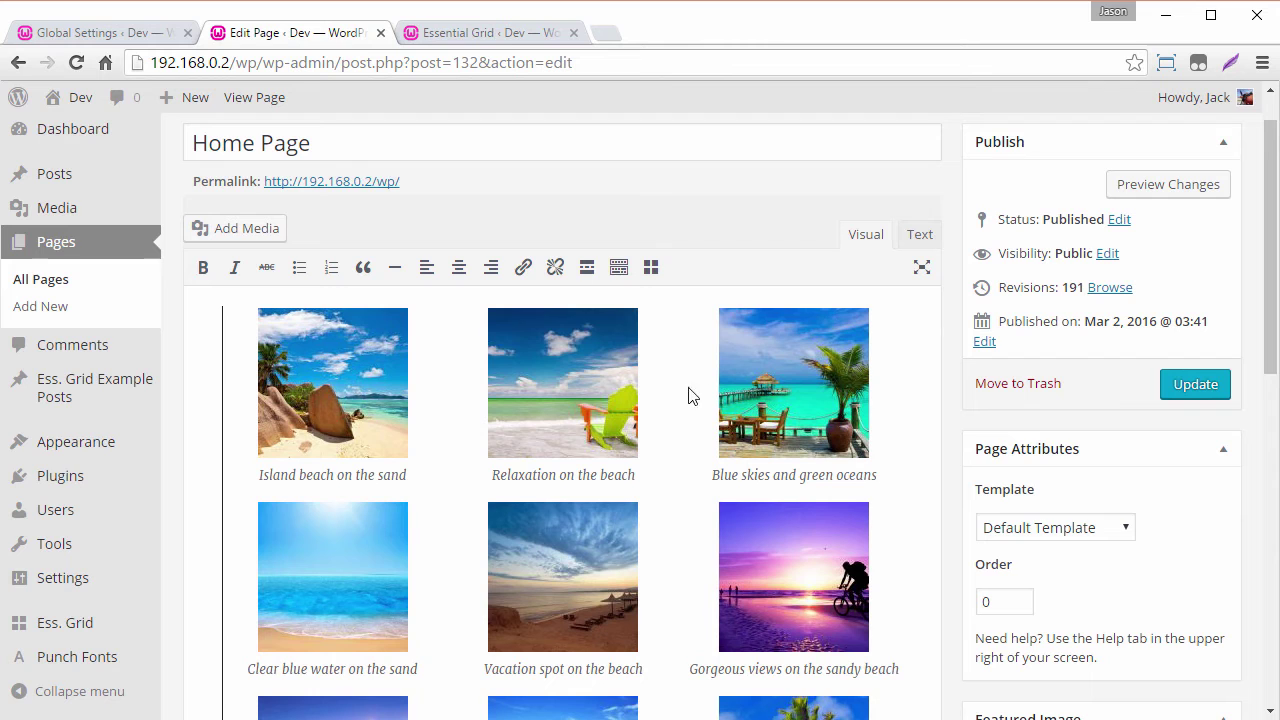
# In the gallery's Extra Essential Grid Settings, keep My Grid, enable custom settings and random order.
pyautogui.click(561, 393)
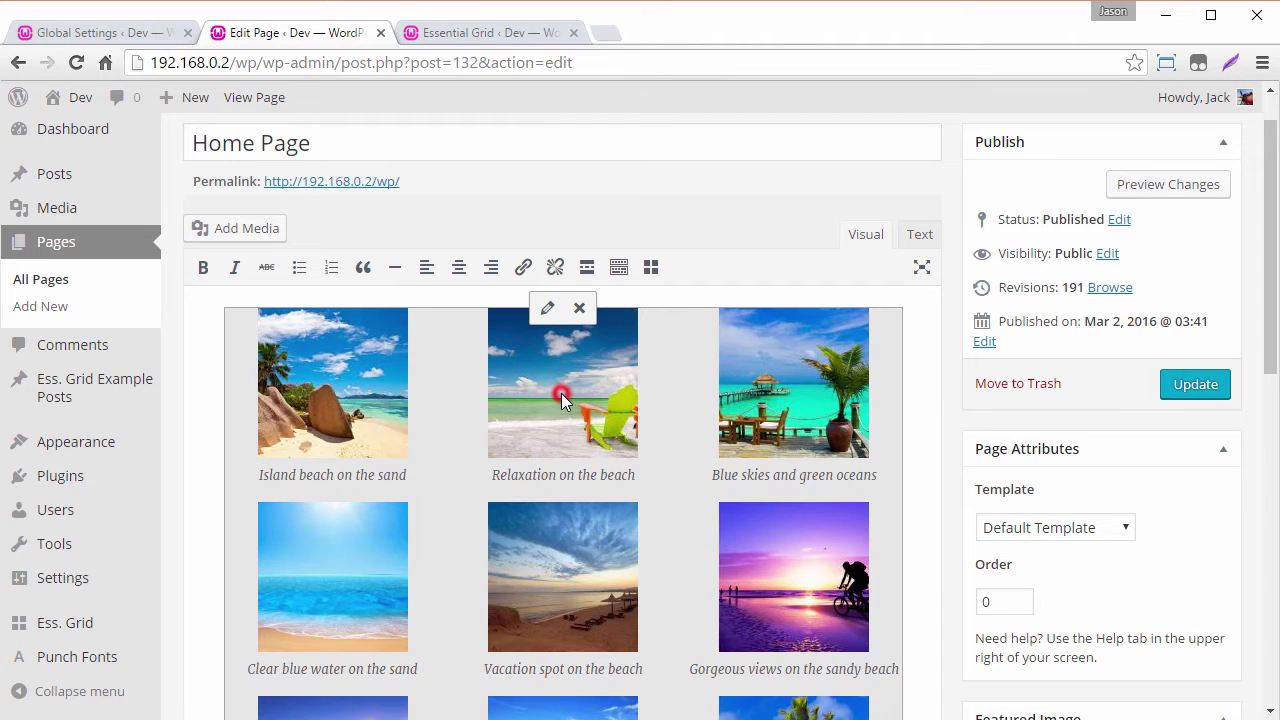
pyautogui.click(547, 310)
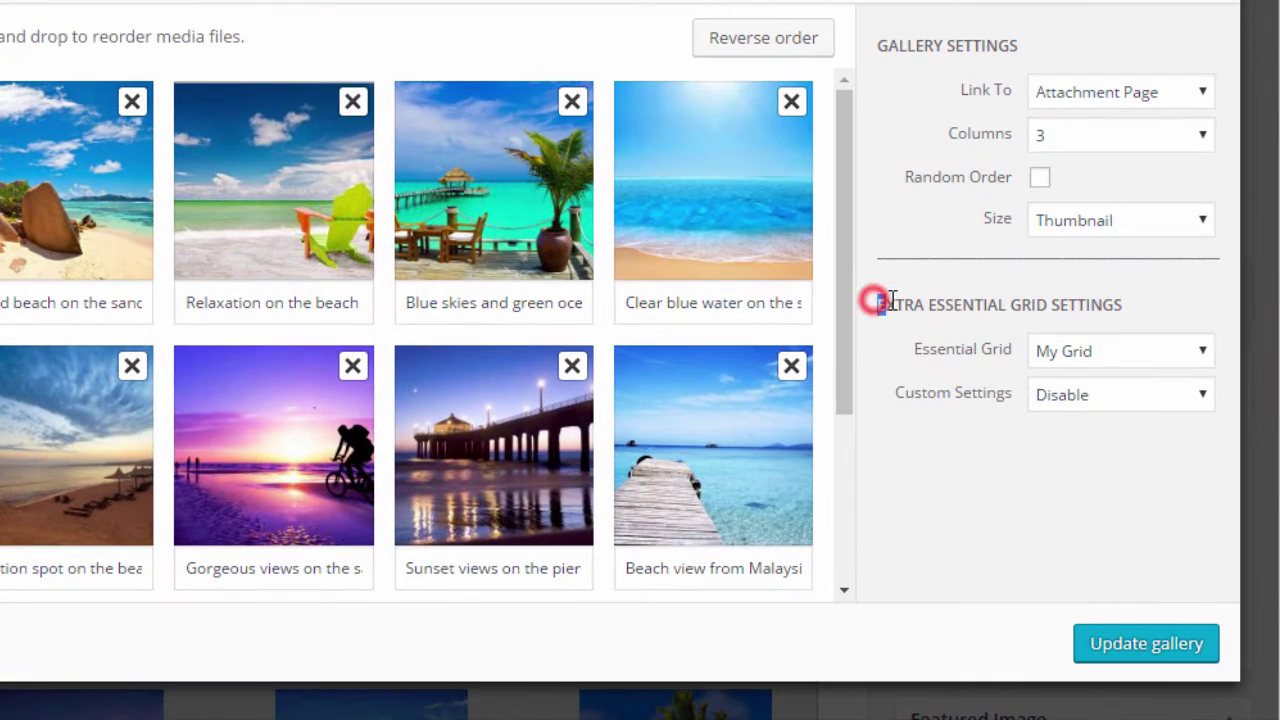
pyautogui.moveTo(897, 302); pyautogui.dragTo(1141, 307)
pyautogui.click(1139, 306)
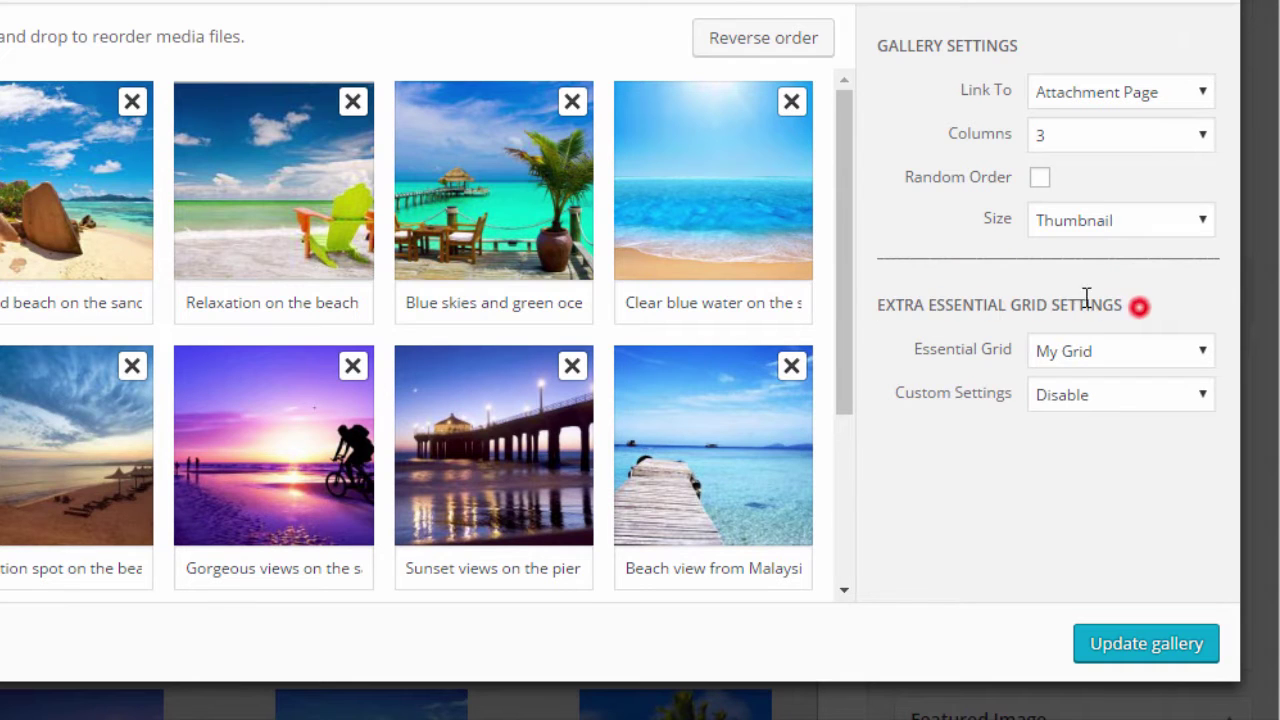
pyautogui.click(1080, 351)
pyautogui.click(1080, 351)
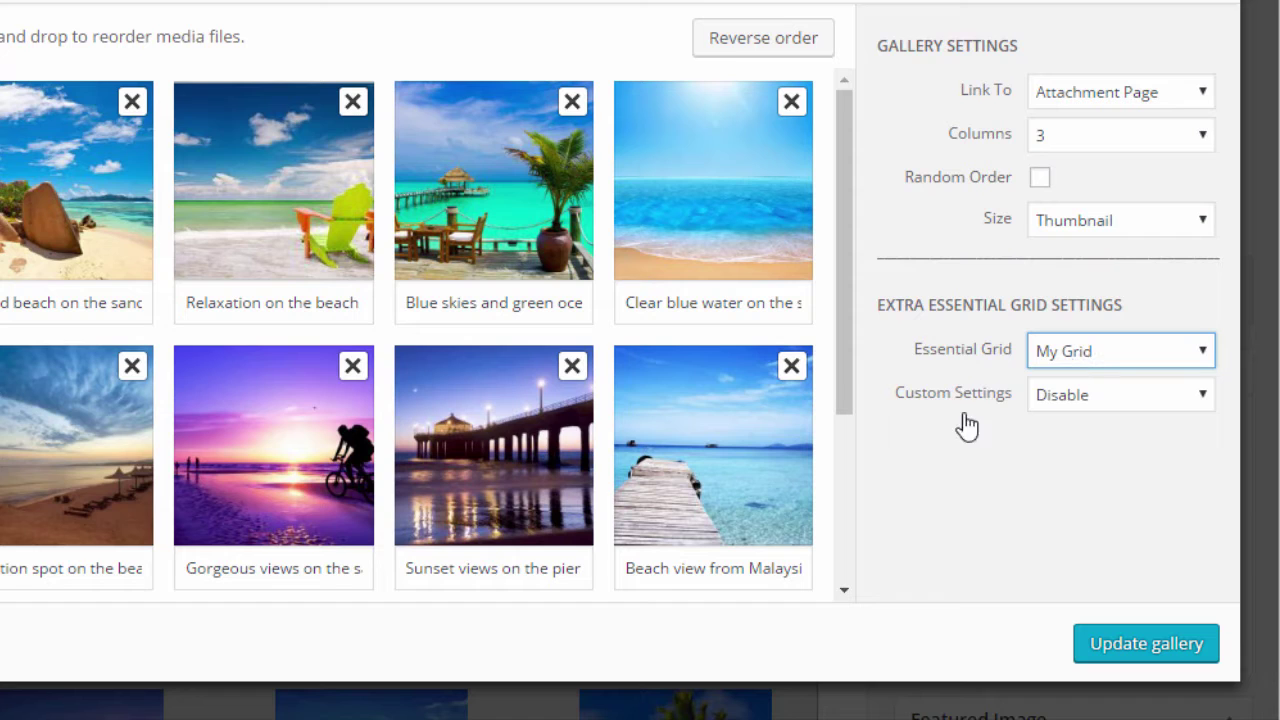
pyautogui.click(1071, 394)
pyautogui.click(1060, 443)
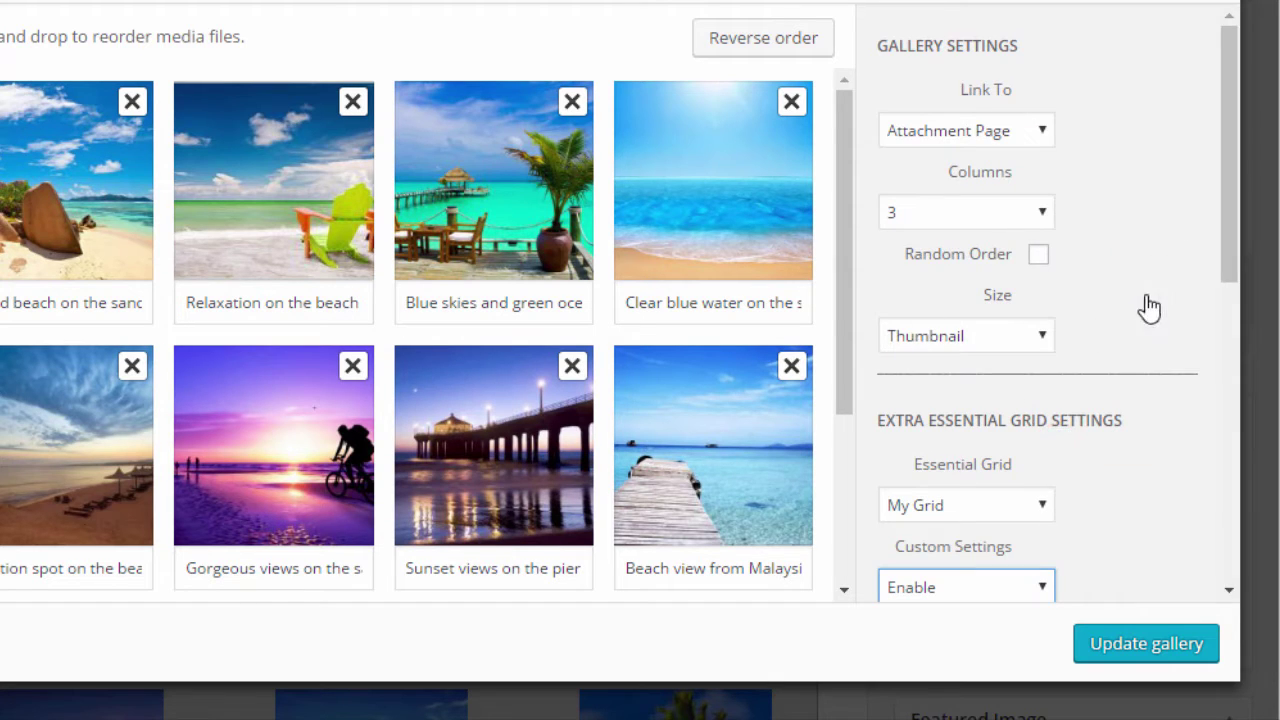
pyautogui.click(1123, 271)
# Choose HenryHarrison as the gallery's grid skin.
pyautogui.scroll(-2, 1130, 280)
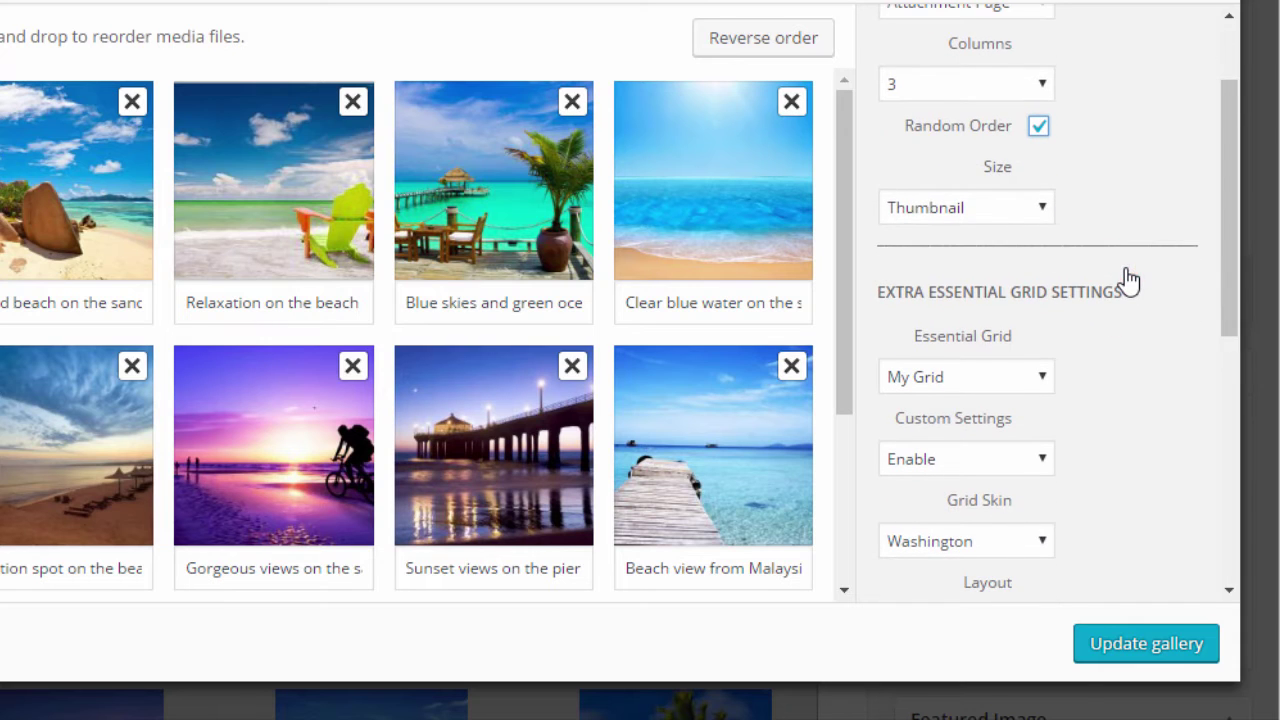
pyautogui.scroll(-2, 1130, 280)
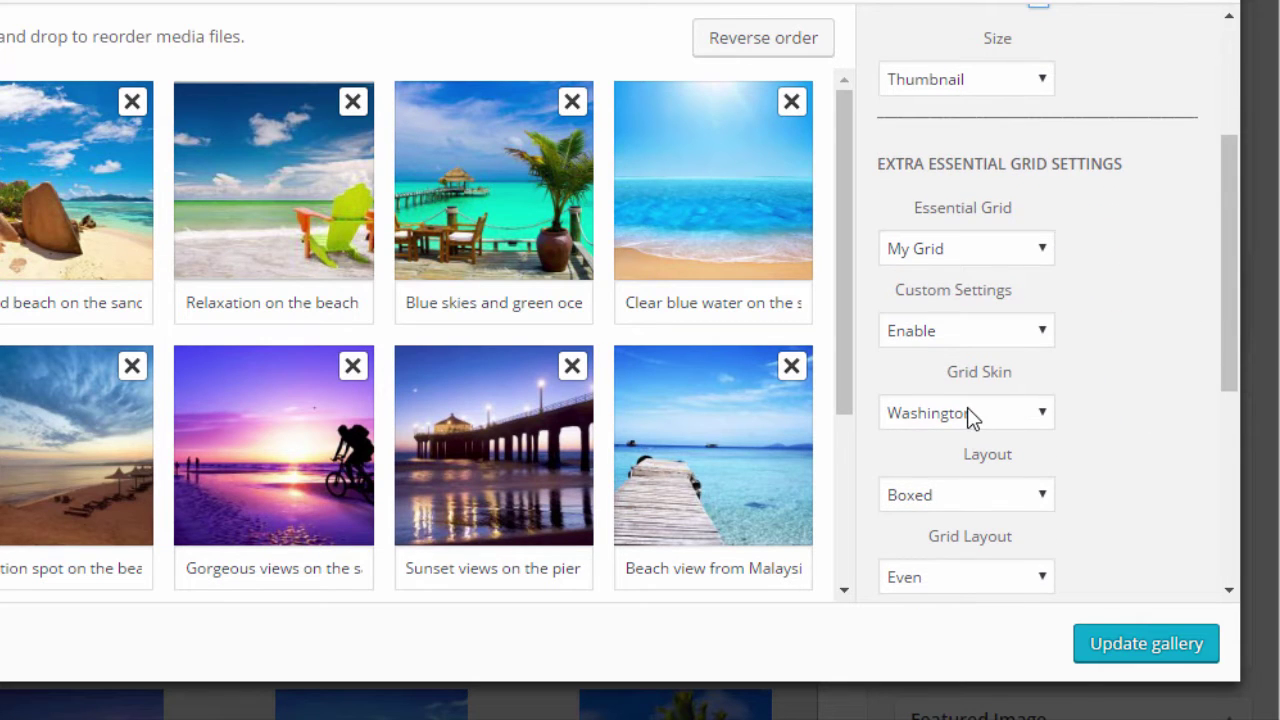
pyautogui.scroll(-2, 1030, 390)
pyautogui.click(984, 288)
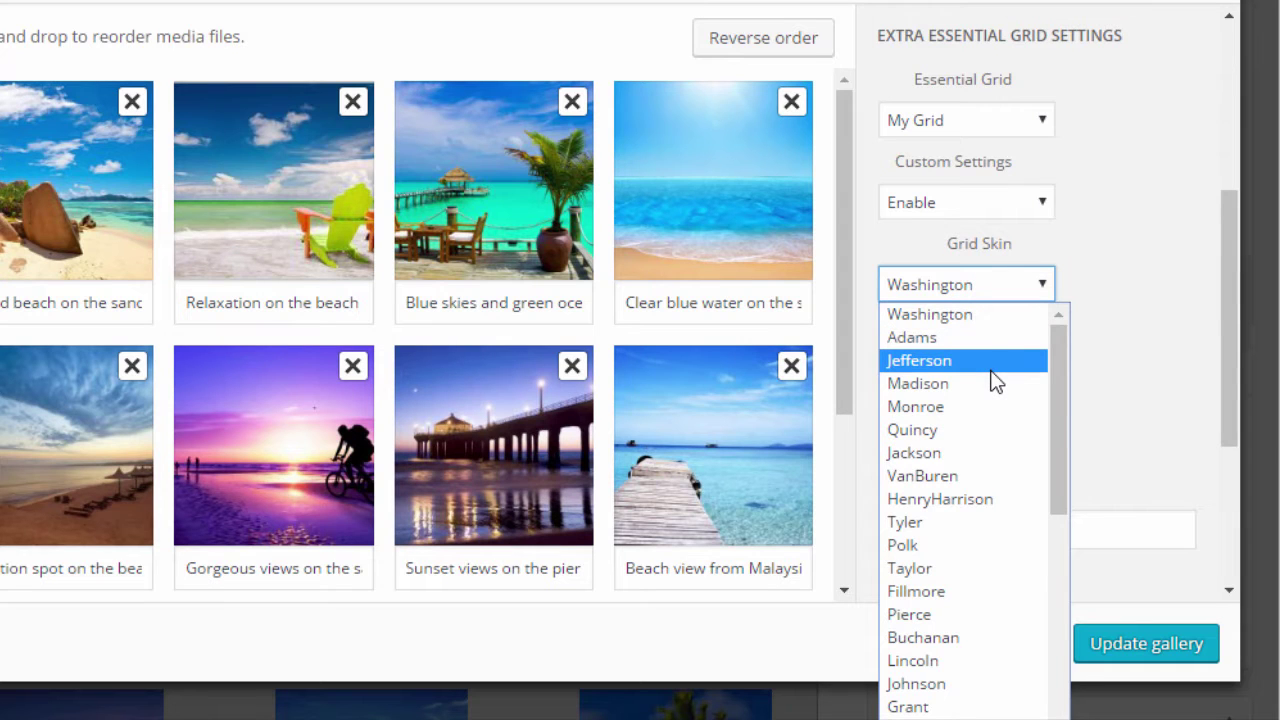
pyautogui.scroll(-4, 990, 375)
pyautogui.scroll(4, 972, 410)
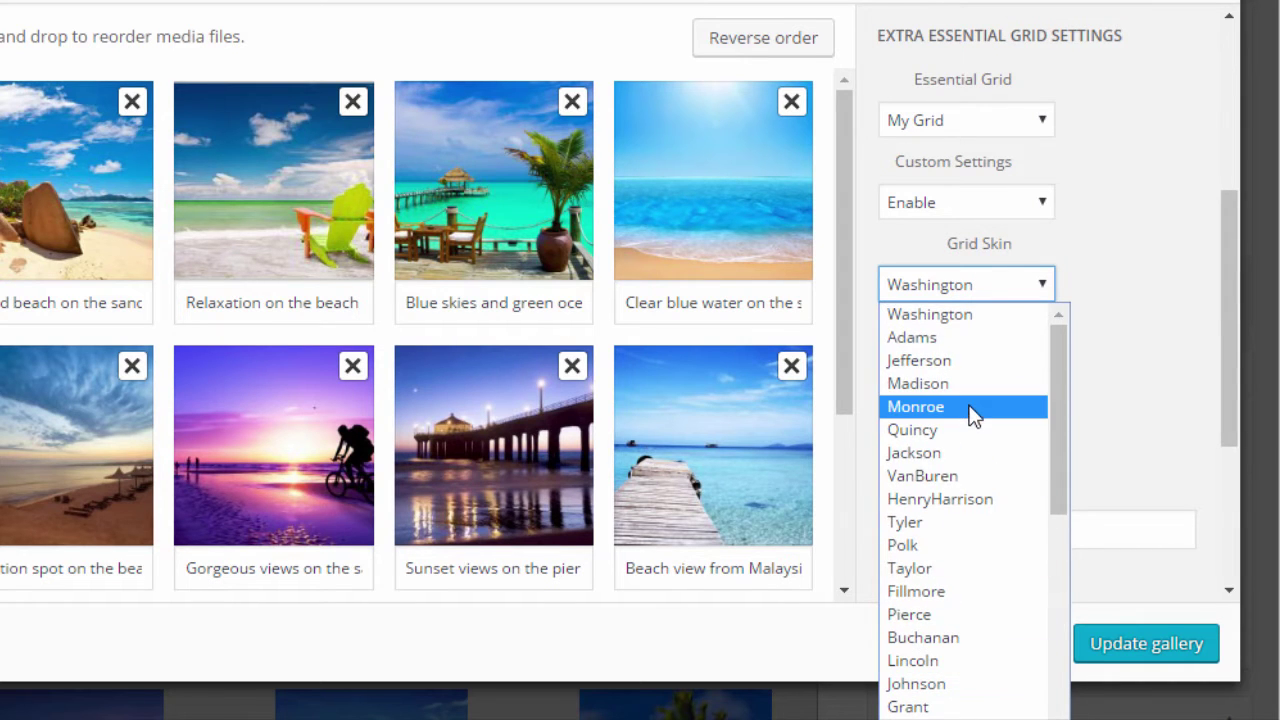
pyautogui.click(980, 499)
# Apply the gallery settings and update the Home Page.
pyautogui.click(1114, 648)
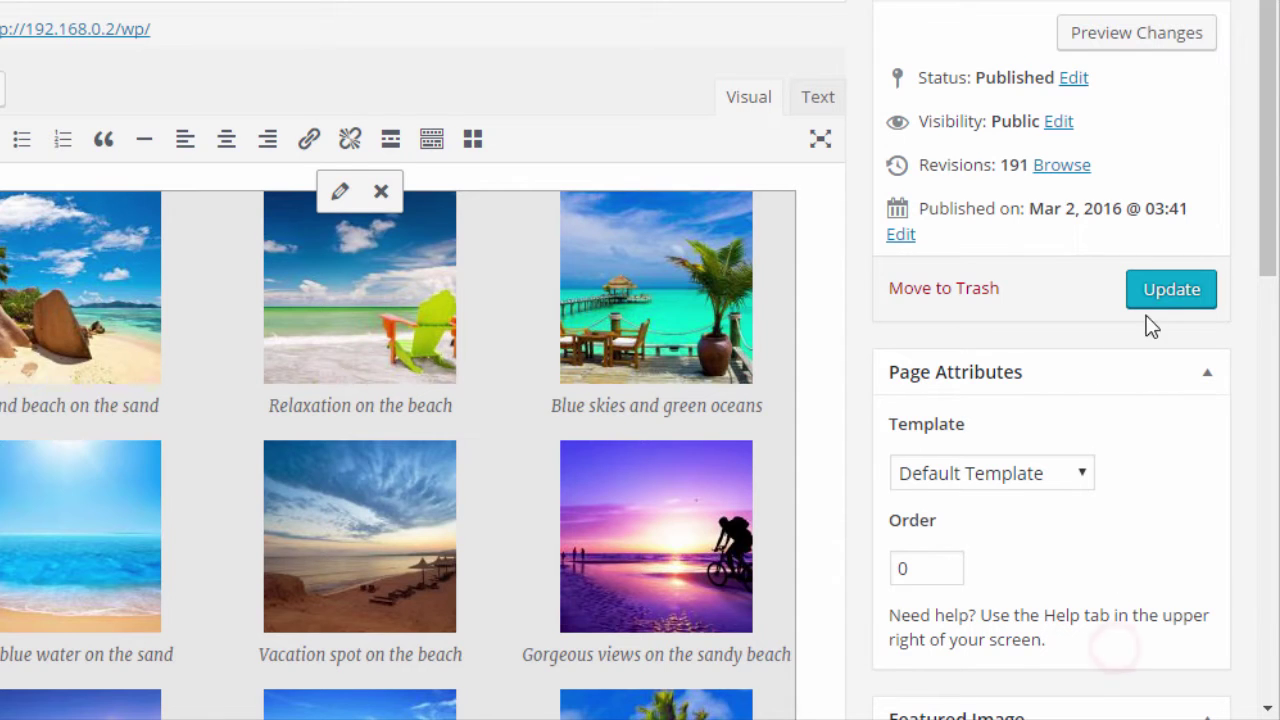
pyautogui.click(1166, 289)
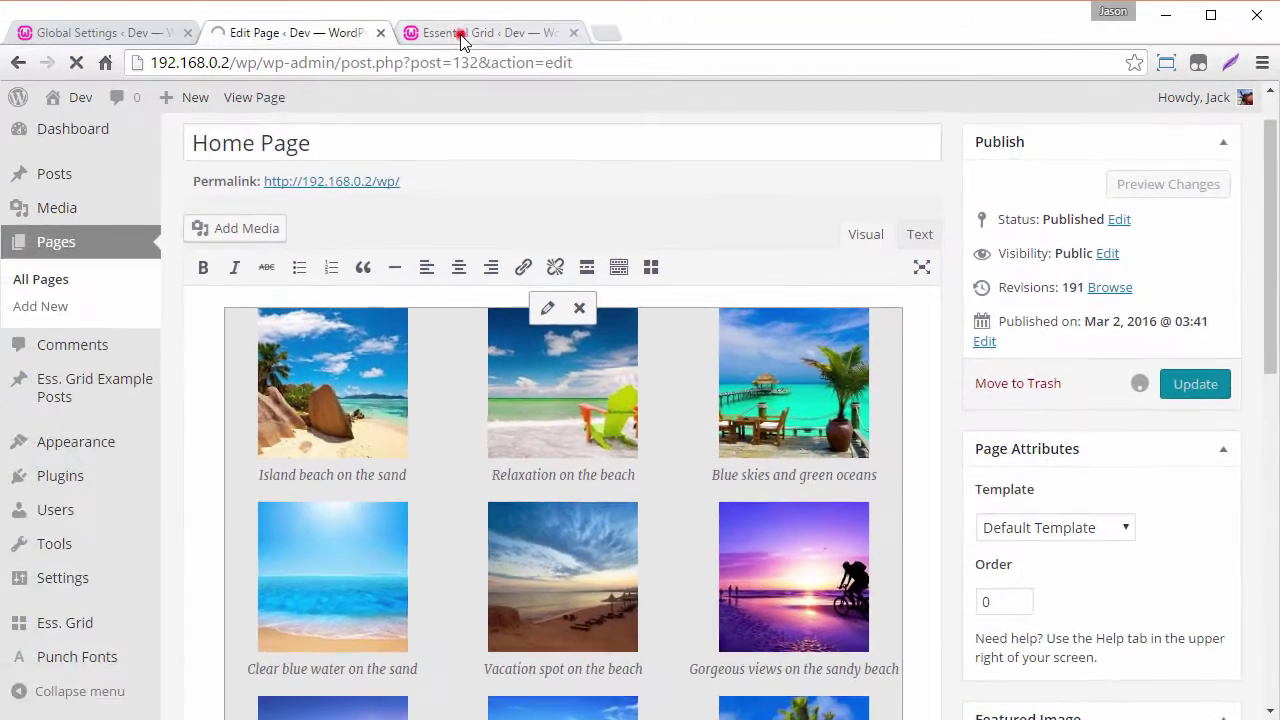
pyautogui.click(462, 32)
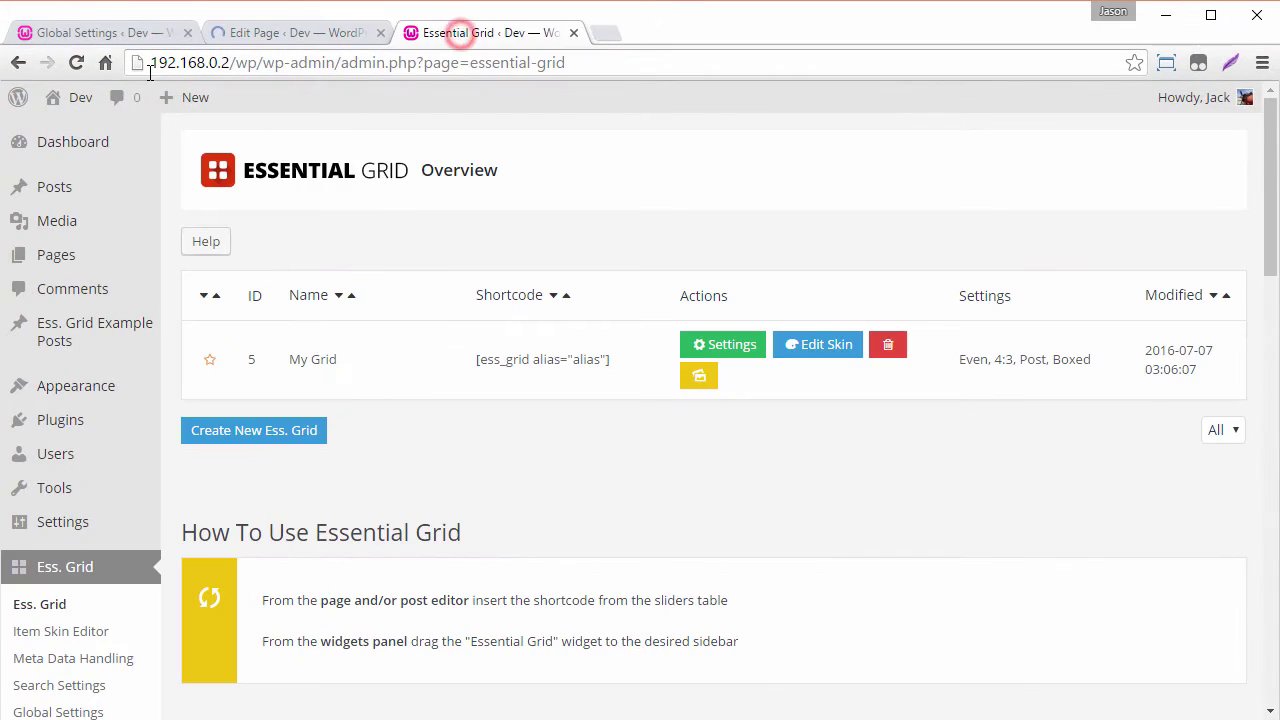
pyautogui.click(272, 32)
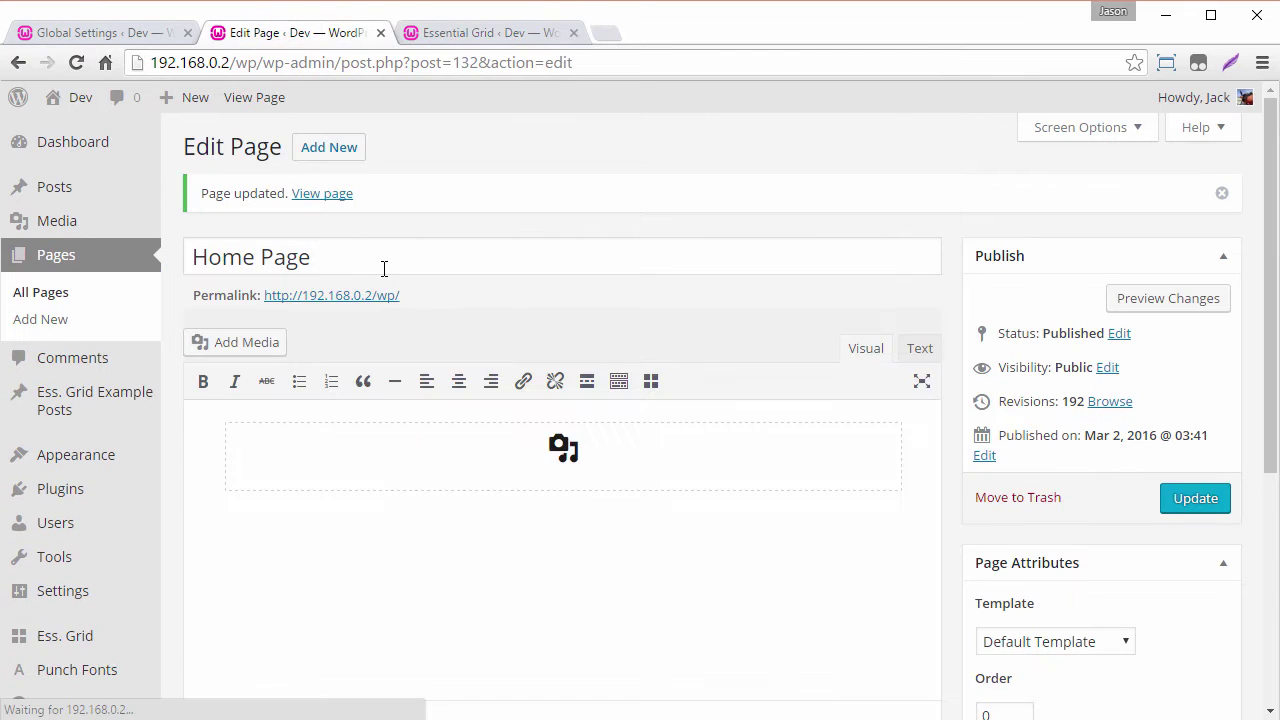
# Open the Home Page permalink in a new tab and check the grid's hover titles, e.g. "OCEAN SAILING".
pyautogui.rightClick(364, 297)
pyautogui.click(396, 311)
pyautogui.click(470, 33)
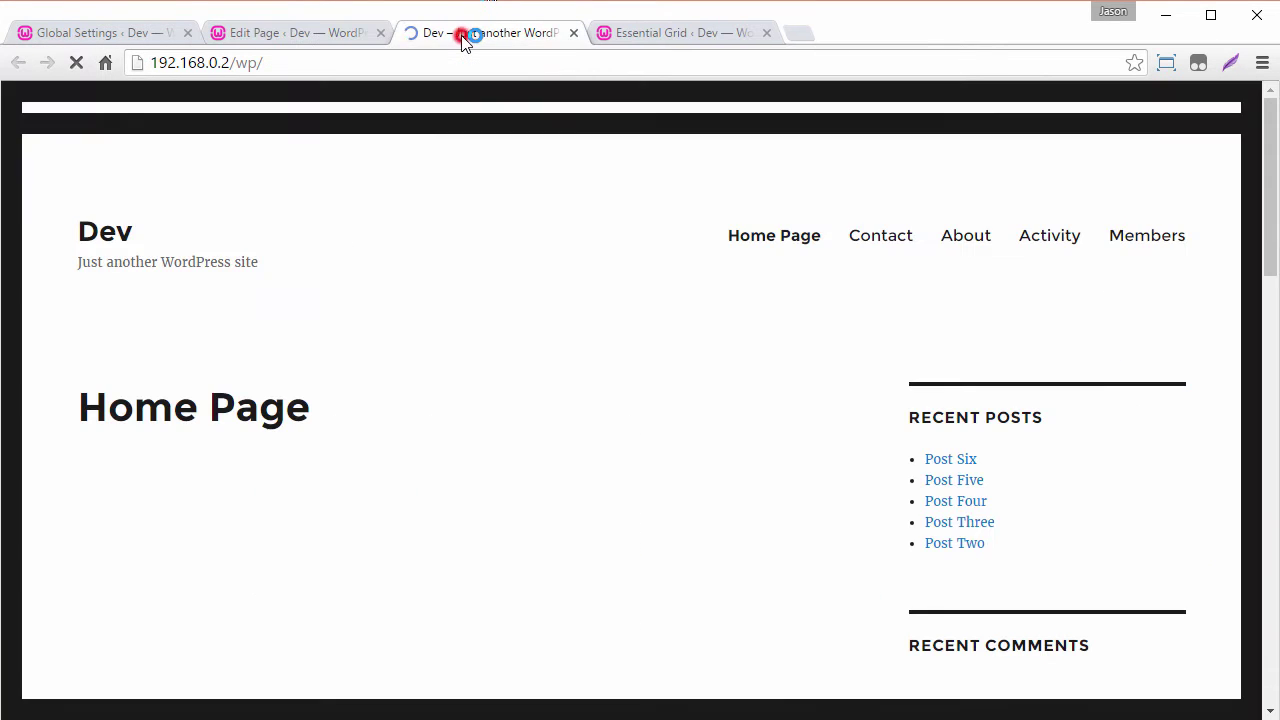
pyautogui.scroll(-1, 250, 168)
pyautogui.click(252, 166)
pyautogui.scroll(-1, 266, 353)
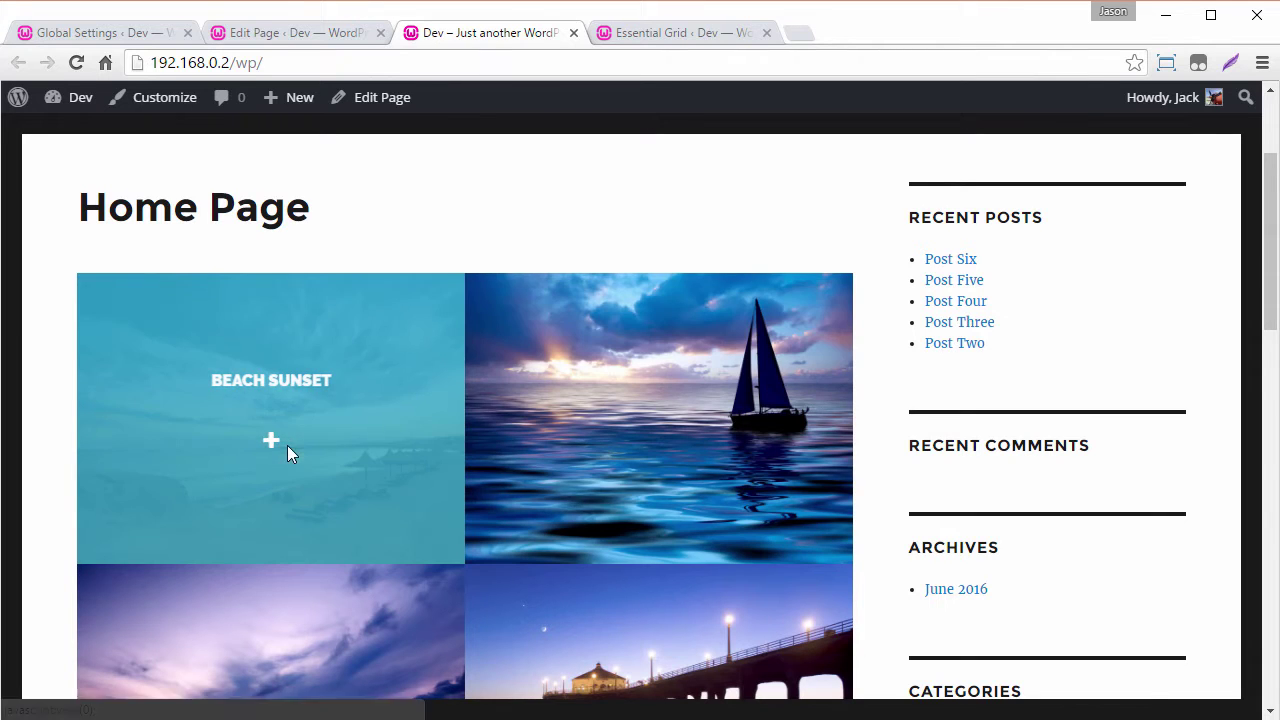
pyautogui.scroll(-2, 561, 468)
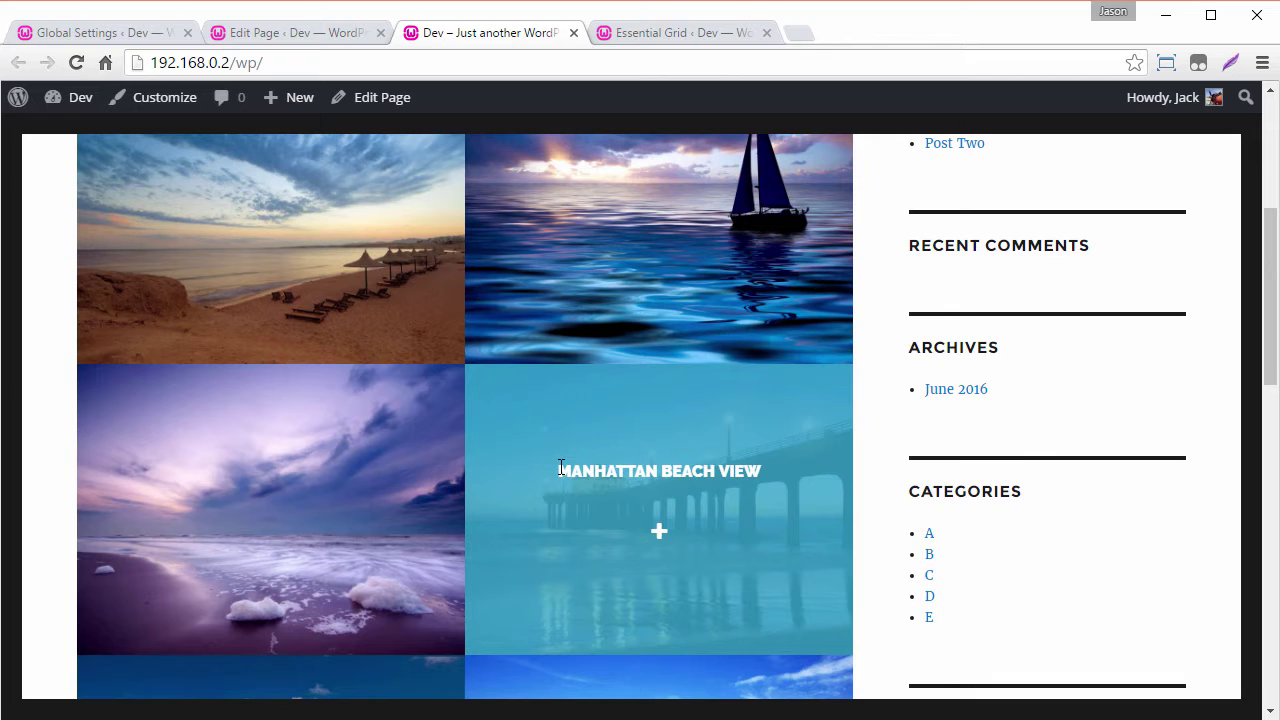
pyautogui.scroll(2, 561, 468)
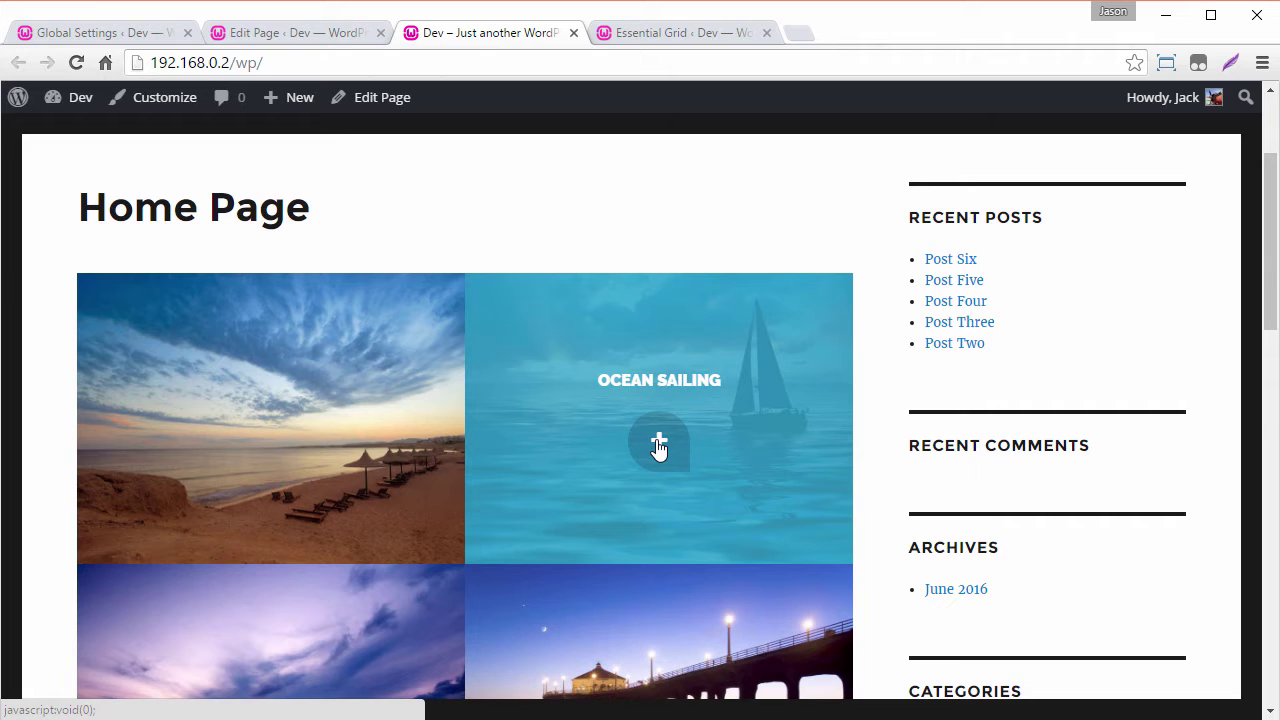
pyautogui.click(737, 323)
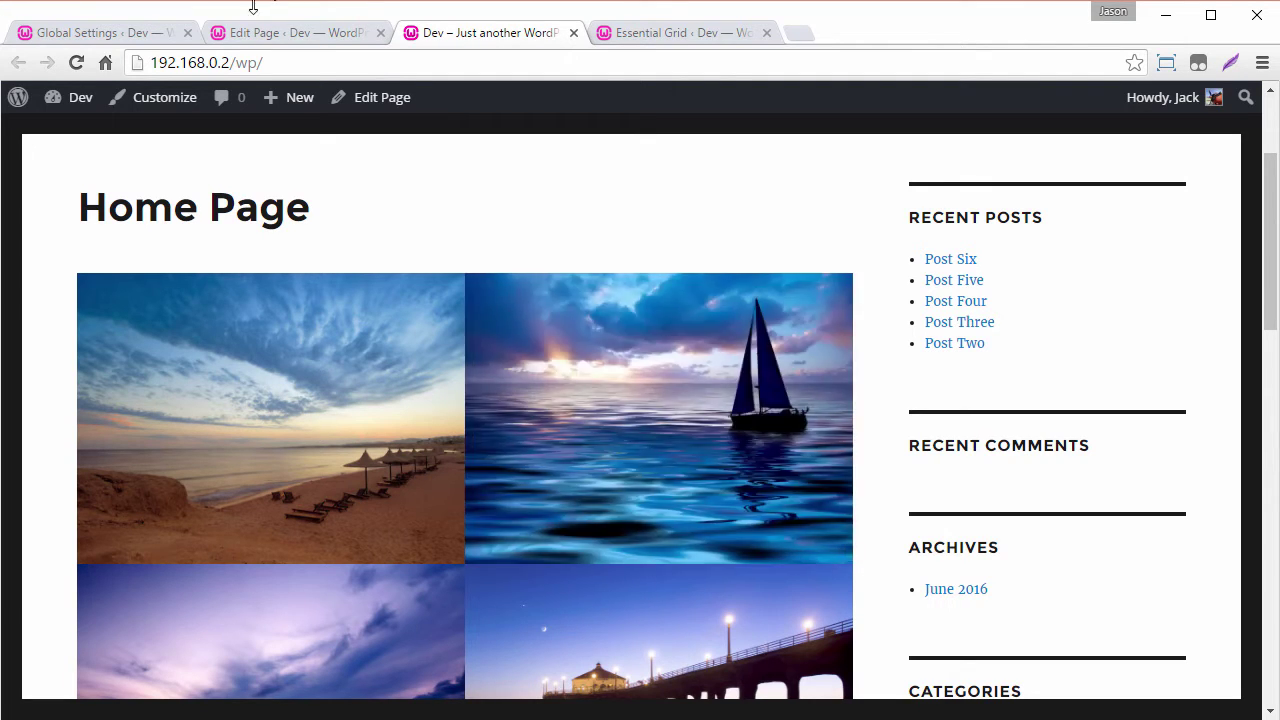
# Compare the first gallery image's title "Seascape View" with its caption "Island beach on the sand", then close the dialog.
pyautogui.click(298, 37)
pyautogui.click(559, 495)
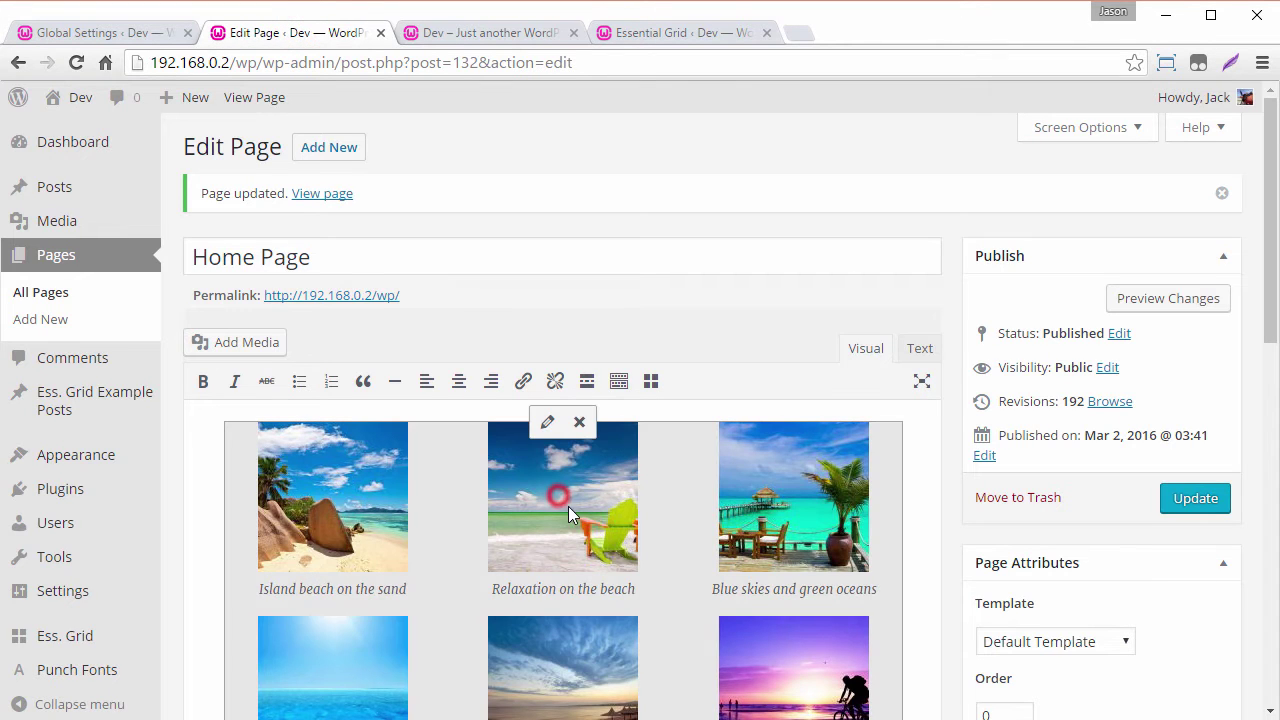
pyautogui.click(547, 421)
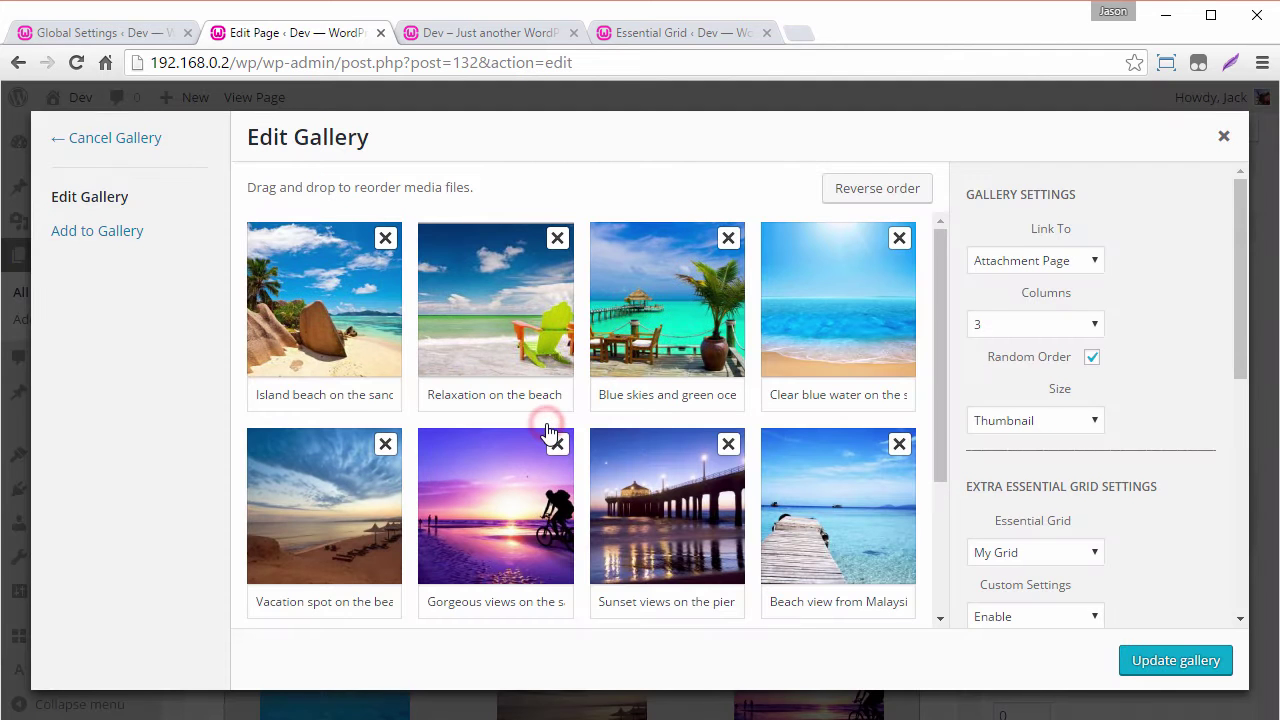
pyautogui.click(313, 291)
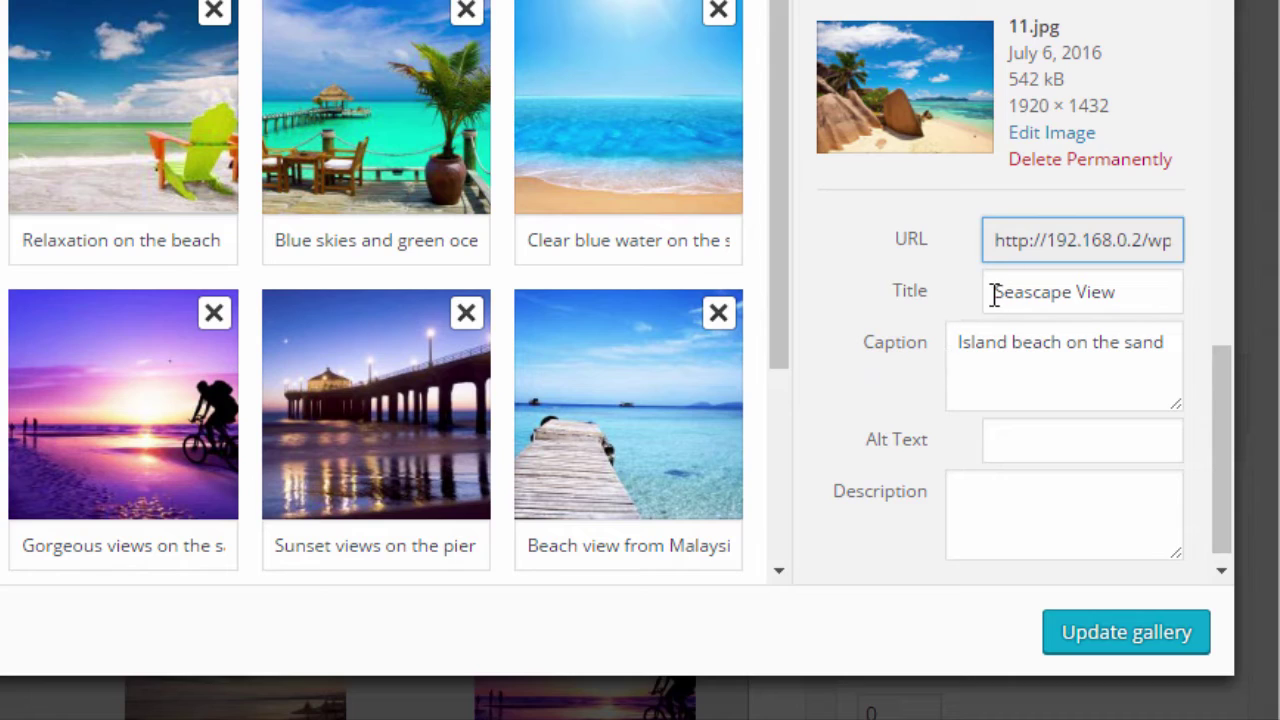
pyautogui.moveTo(995, 292); pyautogui.dragTo(1165, 294)
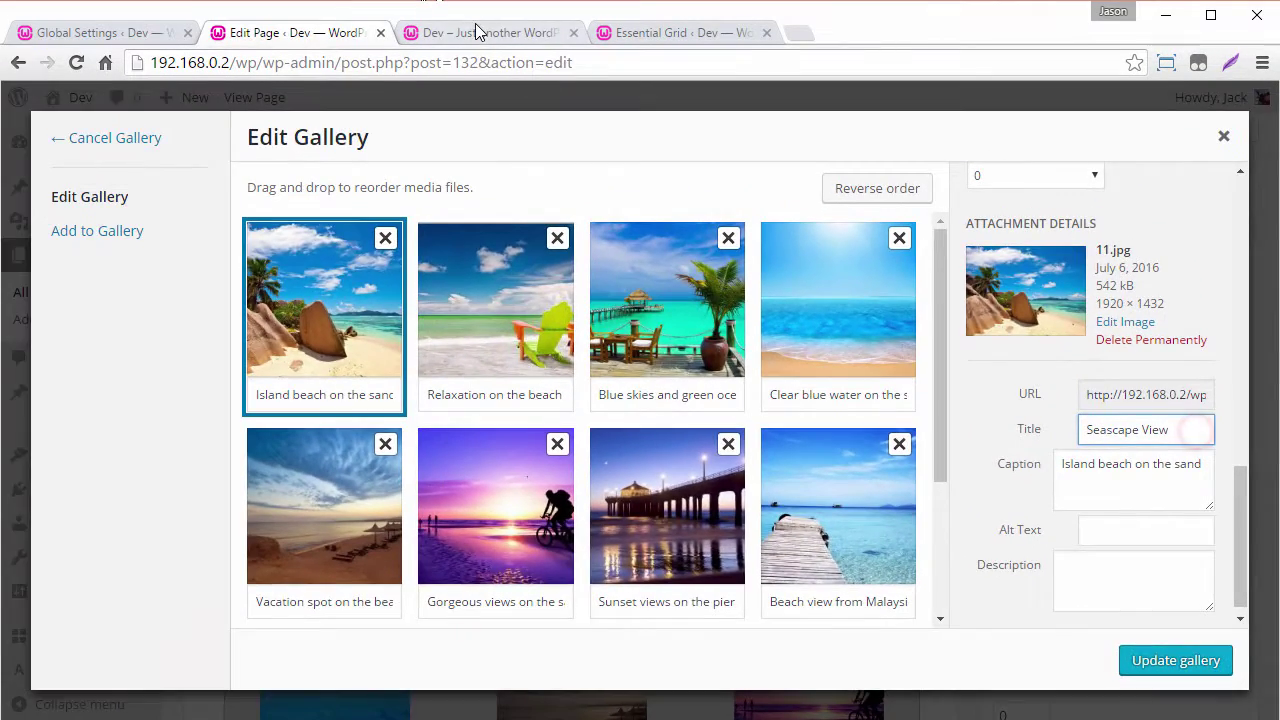
pyautogui.click(475, 23)
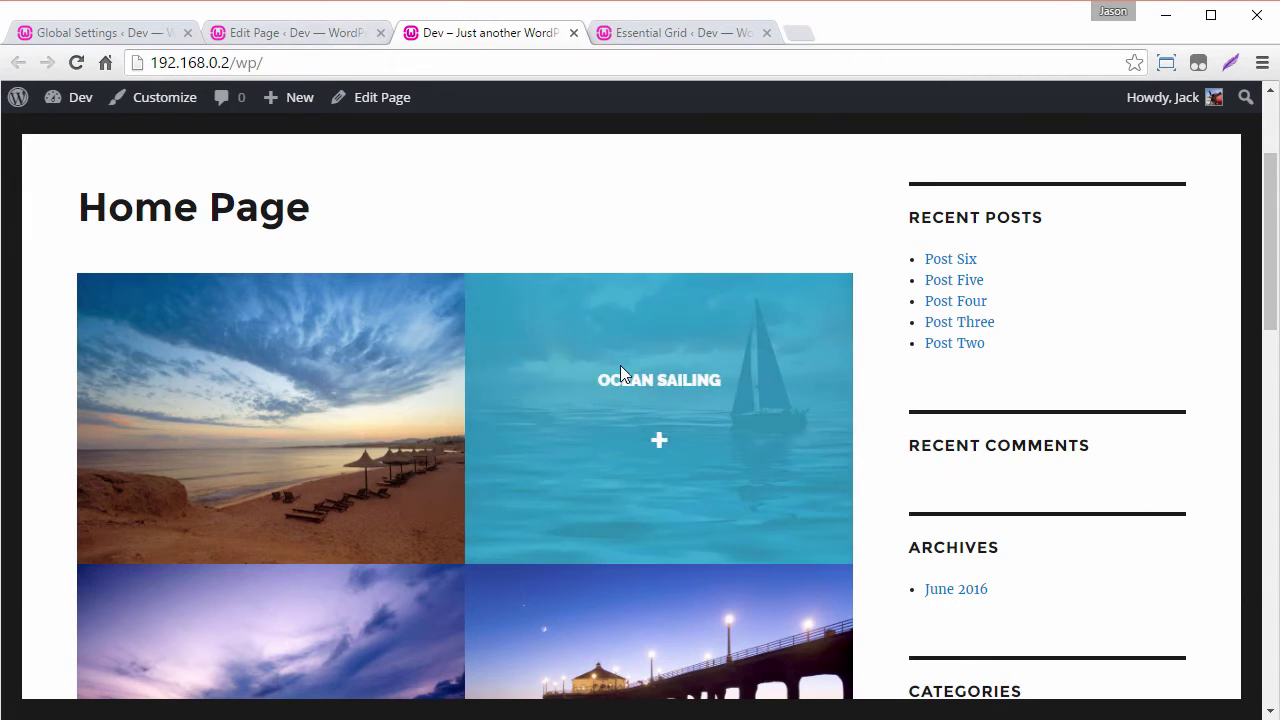
pyautogui.click(262, 33)
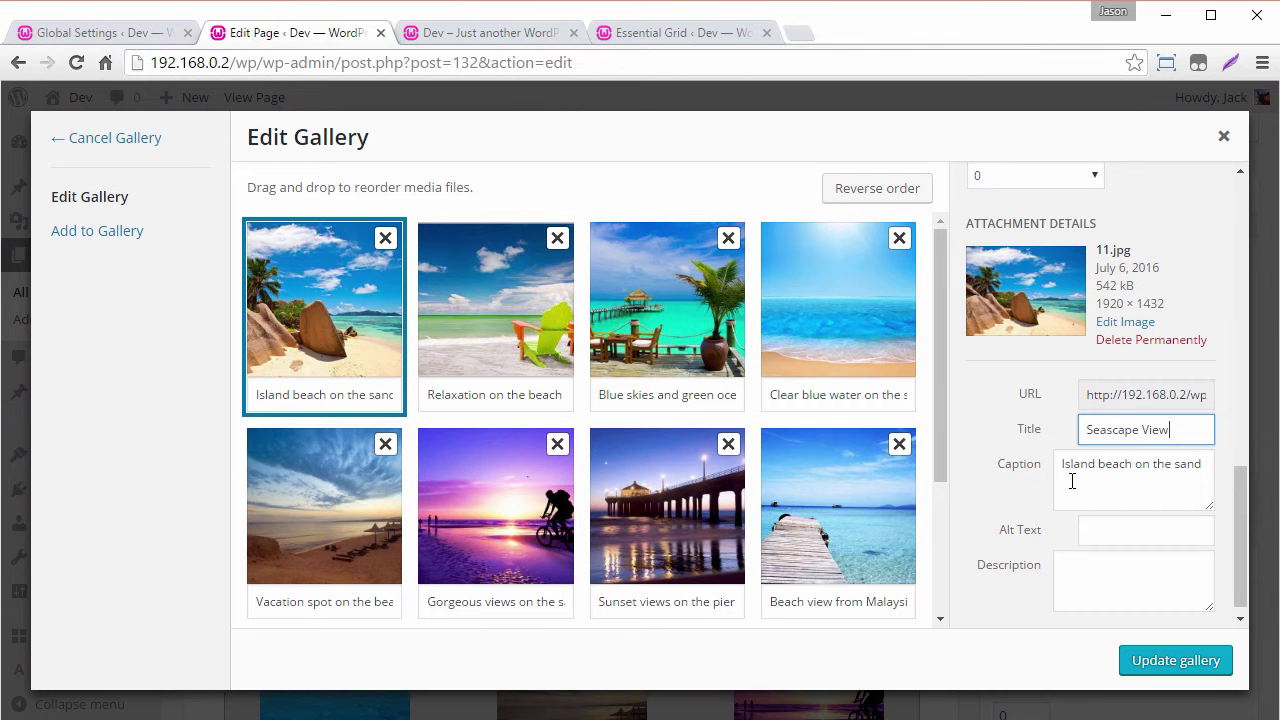
pyautogui.moveTo(1060, 464); pyautogui.dragTo(1206, 464)
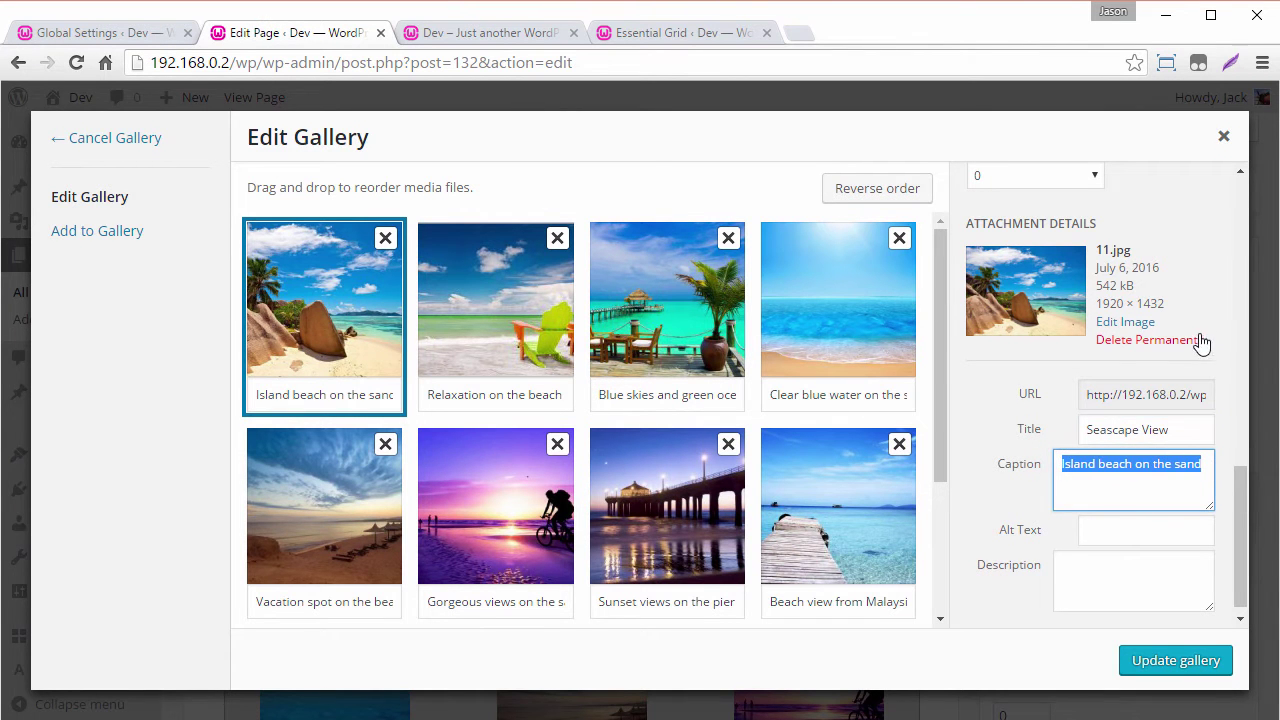
pyautogui.click(1224, 139)
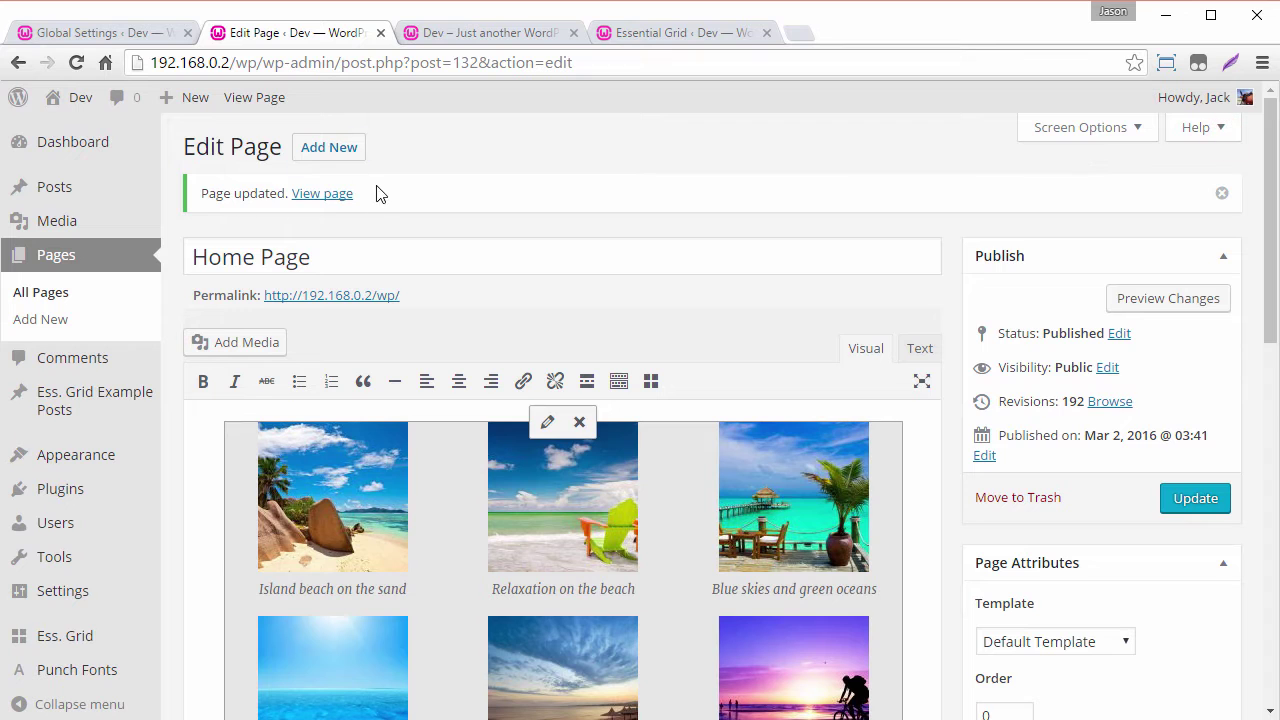
pyautogui.scroll(-2, 254, 338)
# Open the Item Skin Editor in a new tab and start editing the HenryHarrison skin.
pyautogui.moveTo(86, 623)
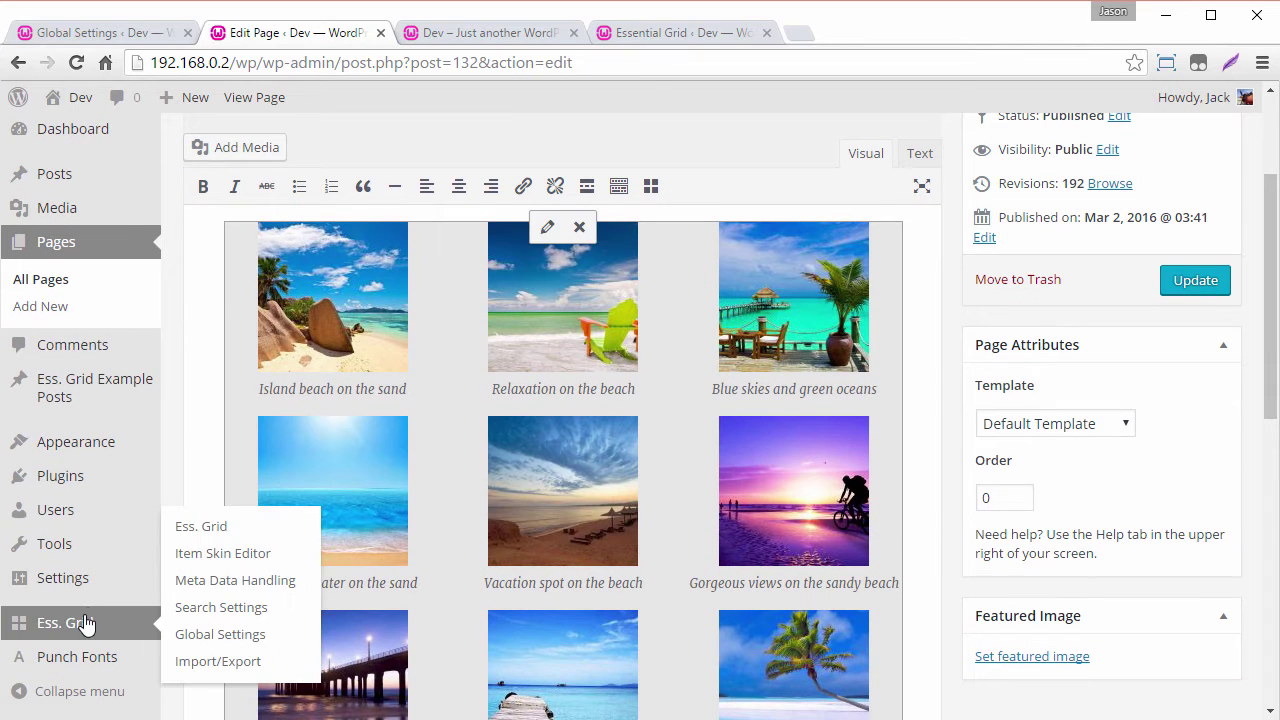
pyautogui.rightClick(197, 565)
pyautogui.click(242, 573)
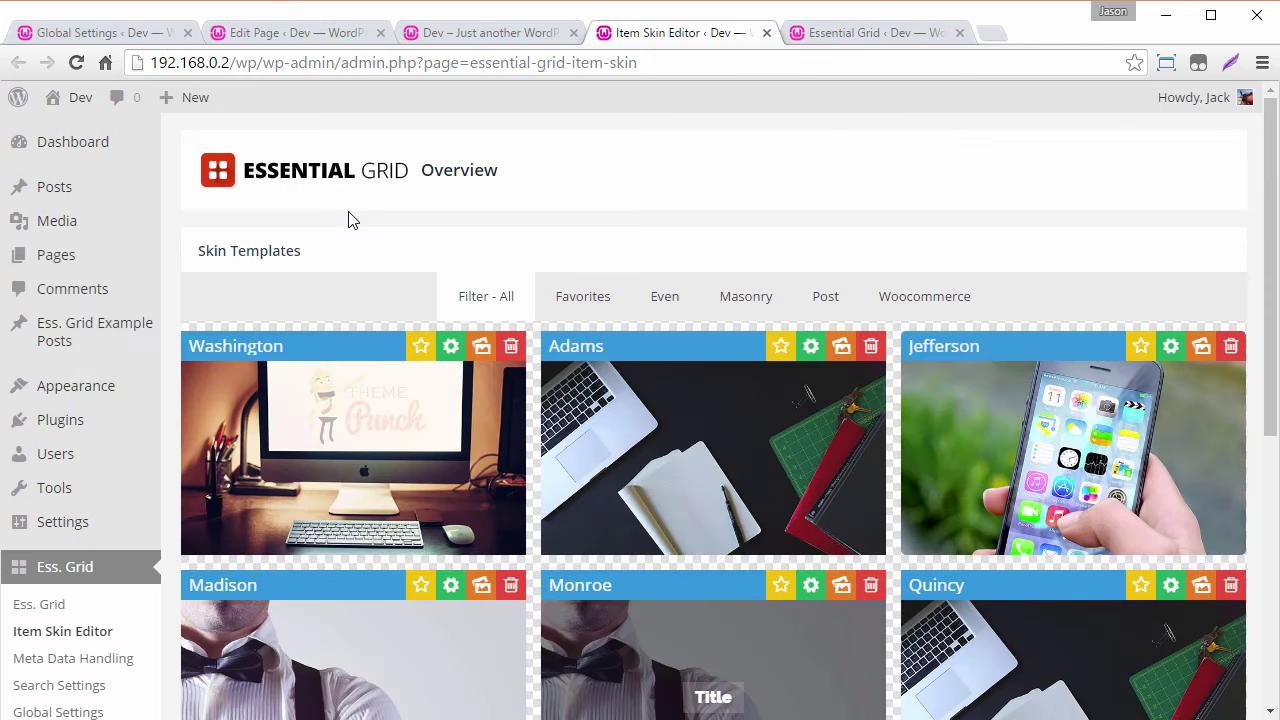
pyautogui.scroll(-4, 349, 220)
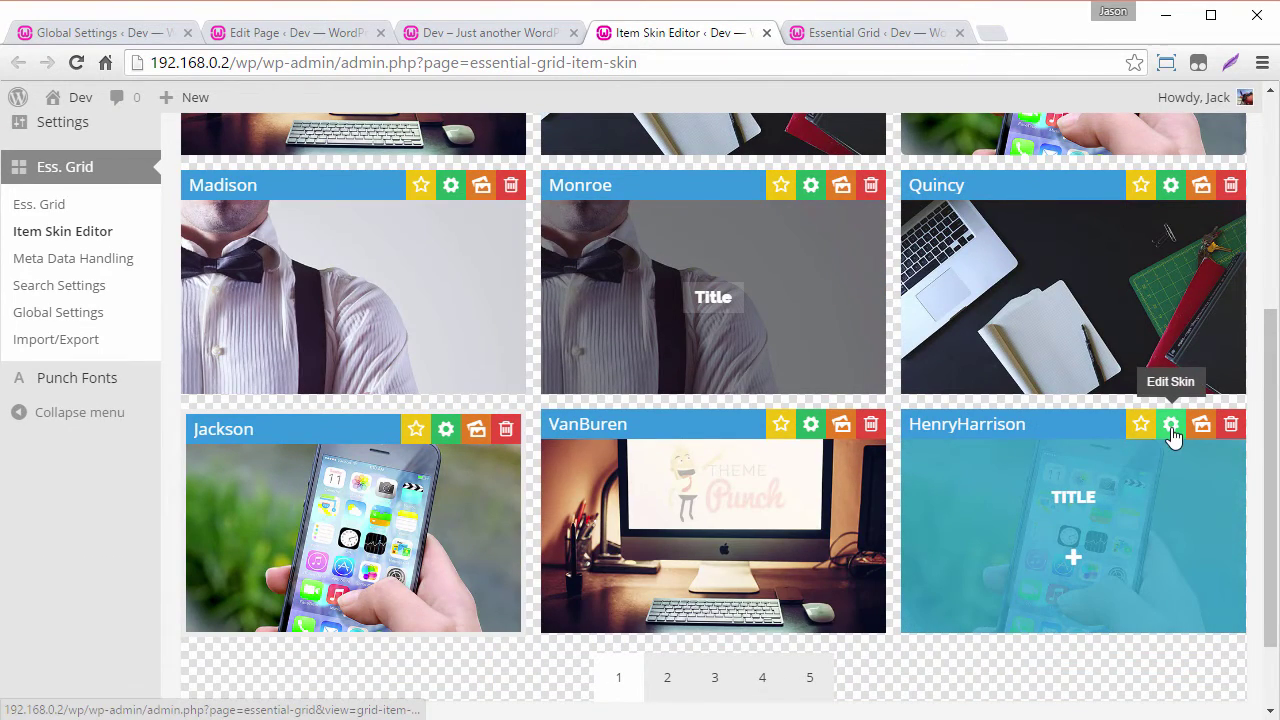
pyautogui.click(1174, 436)
# Add a Texts layer below the Title, set its Element to Excerpt, and save the skin.
pyautogui.scroll(-5, 683, 408)
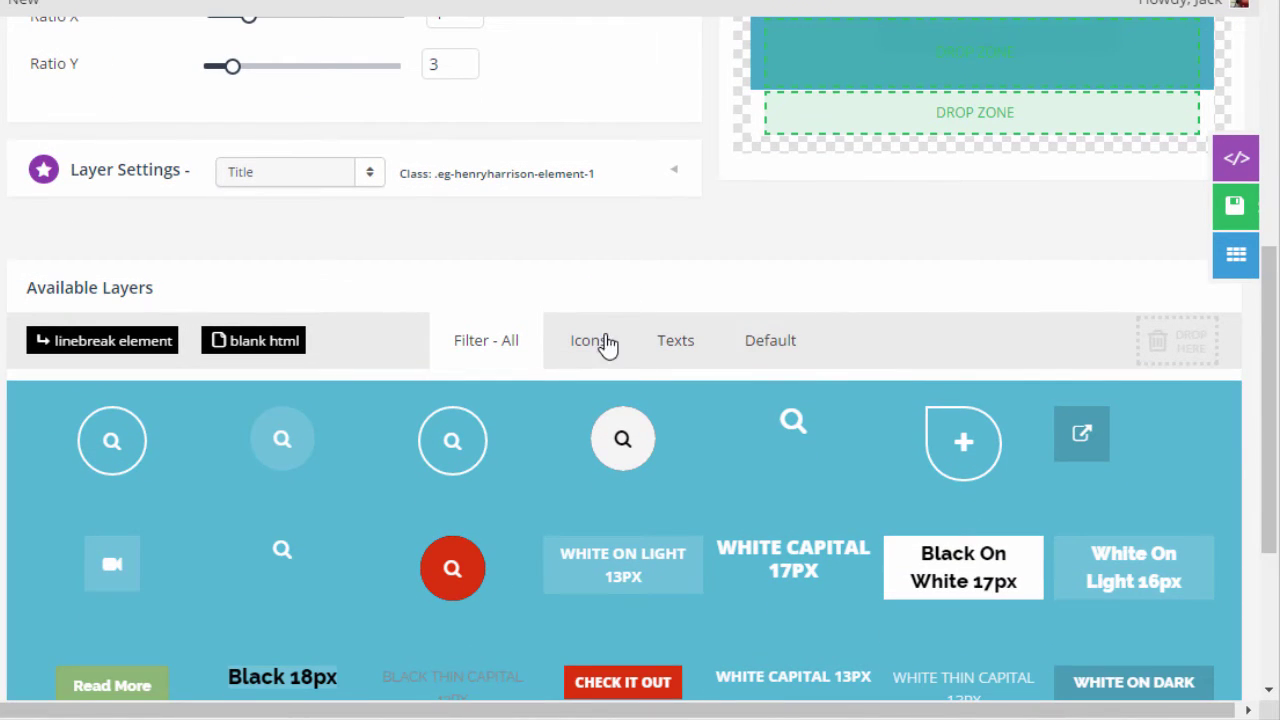
pyautogui.click(686, 340)
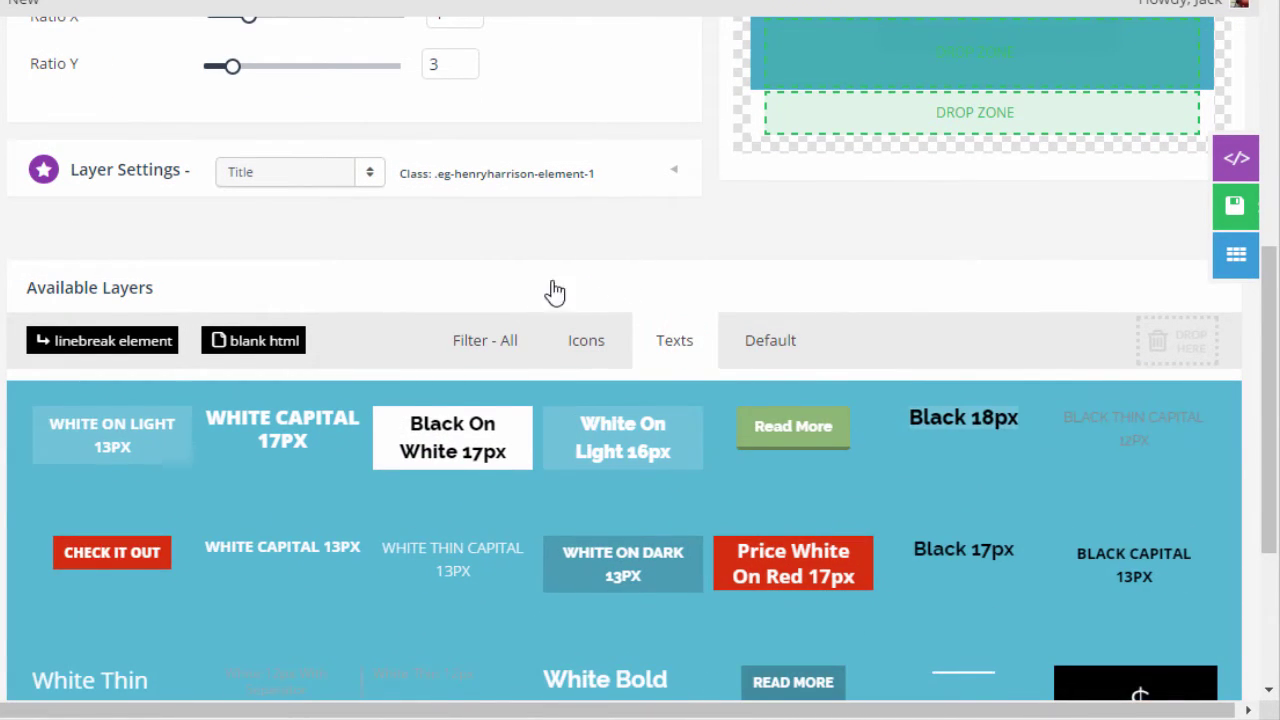
pyautogui.scroll(-1, 507, 286)
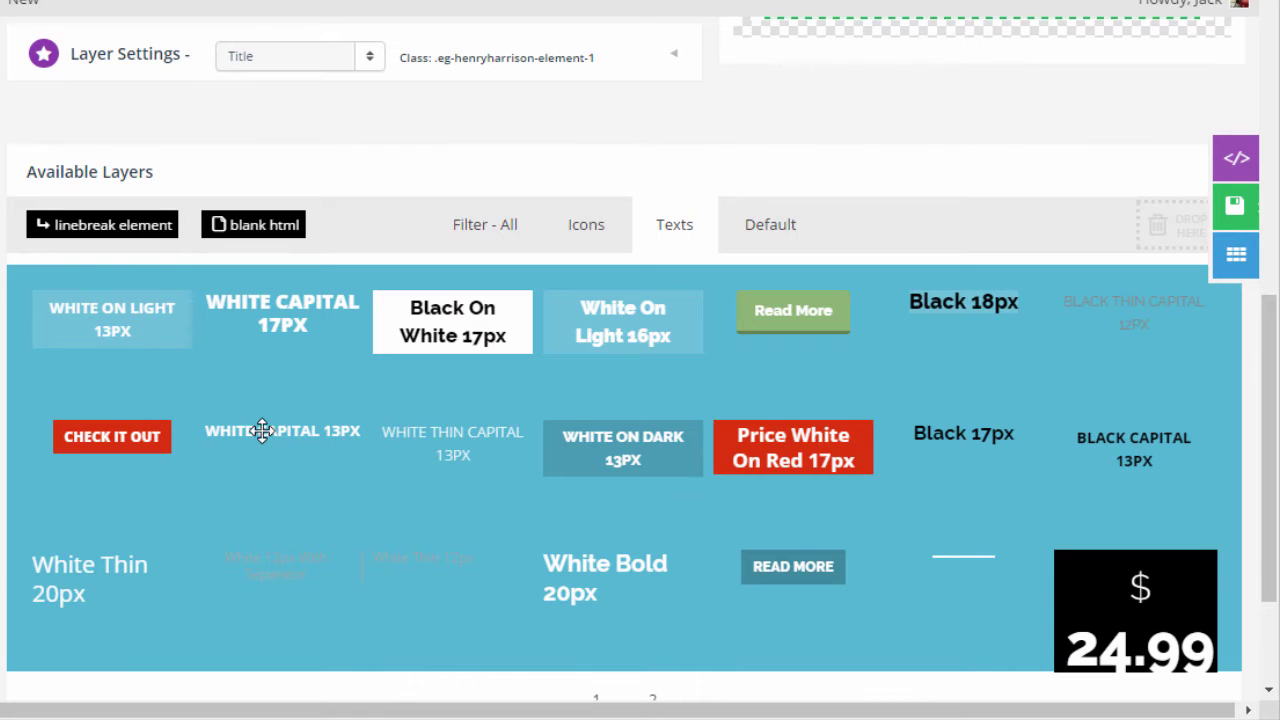
pyautogui.moveTo(267, 424); pyautogui.dragTo(984, 340)
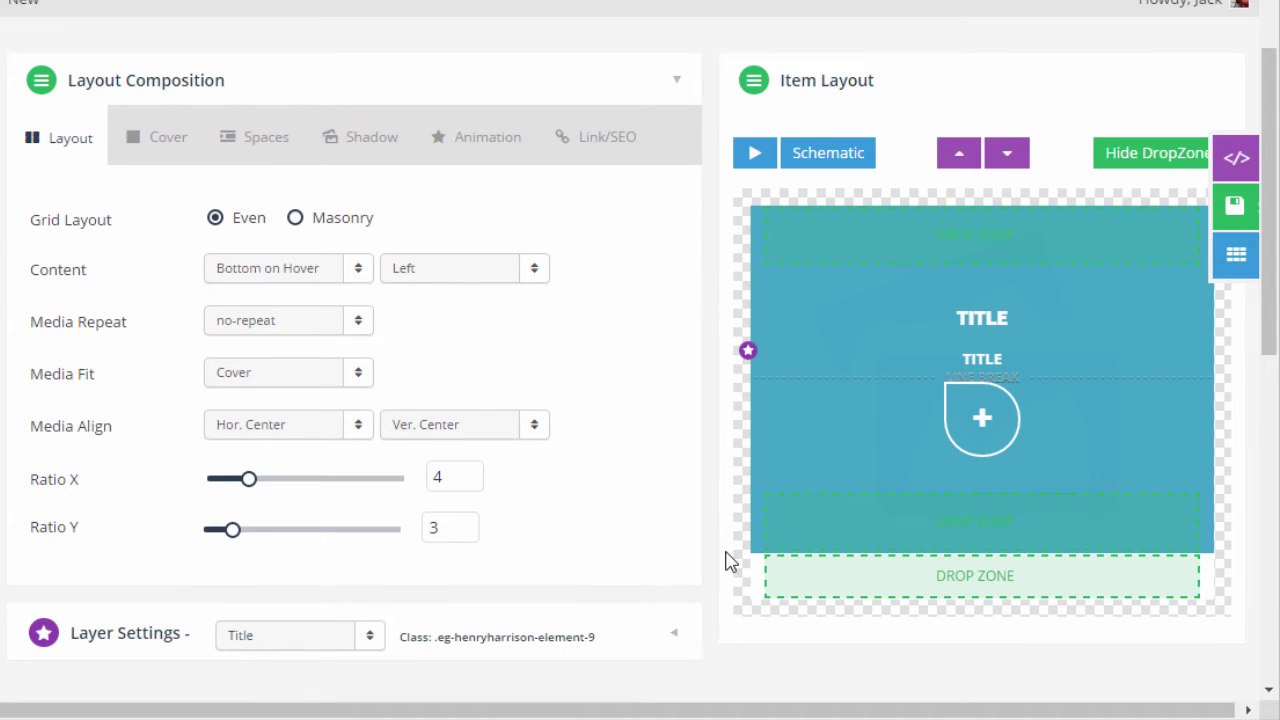
pyautogui.click(983, 357)
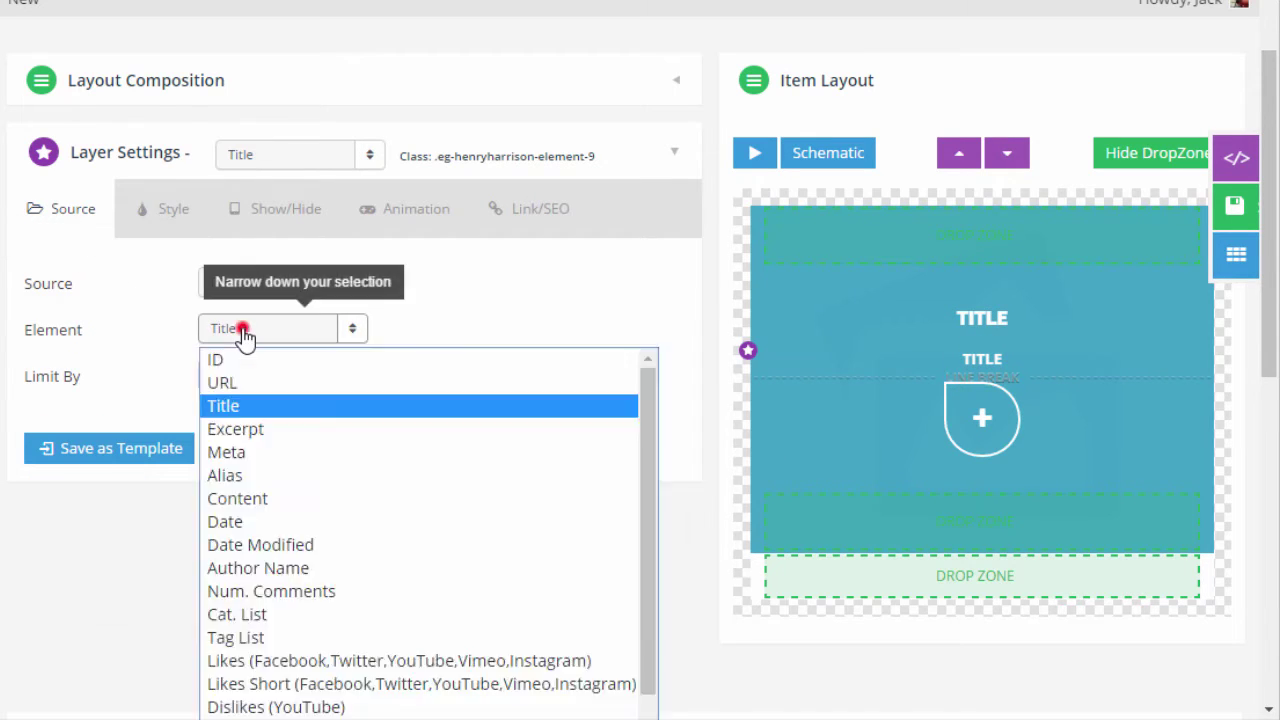
pyautogui.click(244, 429)
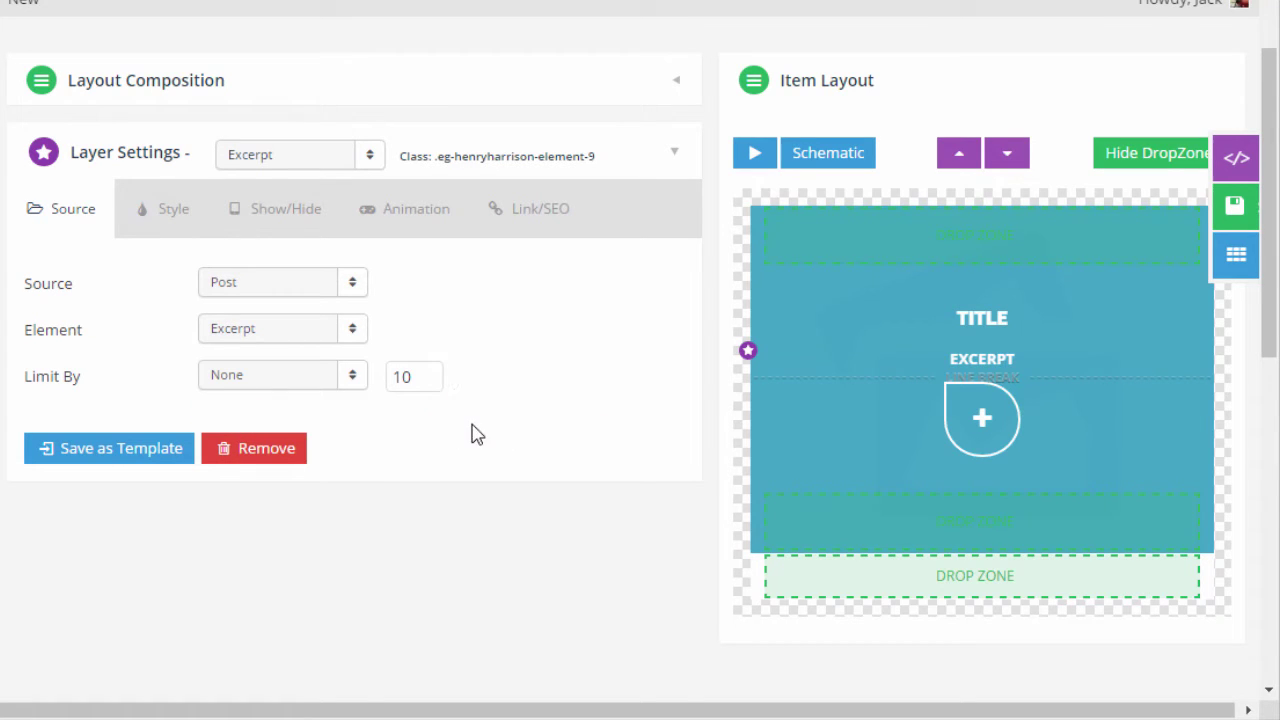
pyautogui.click(1238, 207)
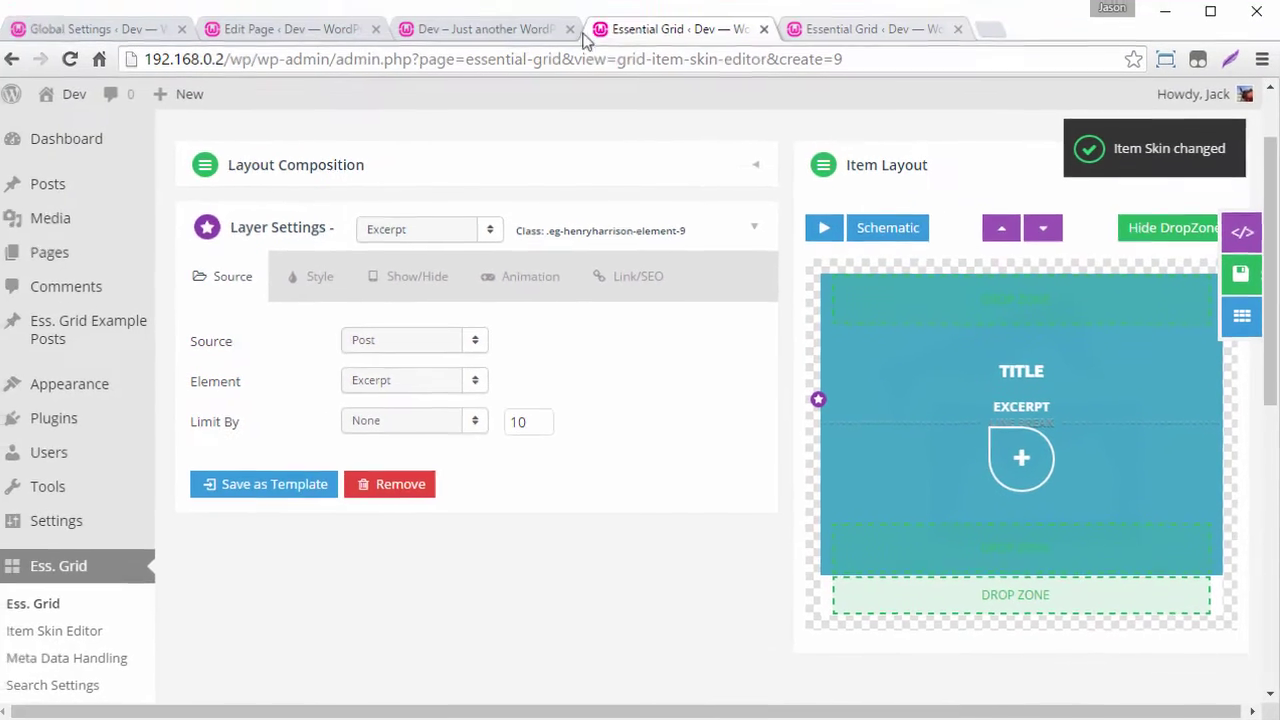
# Reload the live Home Page and check that tile overlays show excerpts like "VACATION SPOT ON THE BEACH".
pyautogui.click(480, 30)
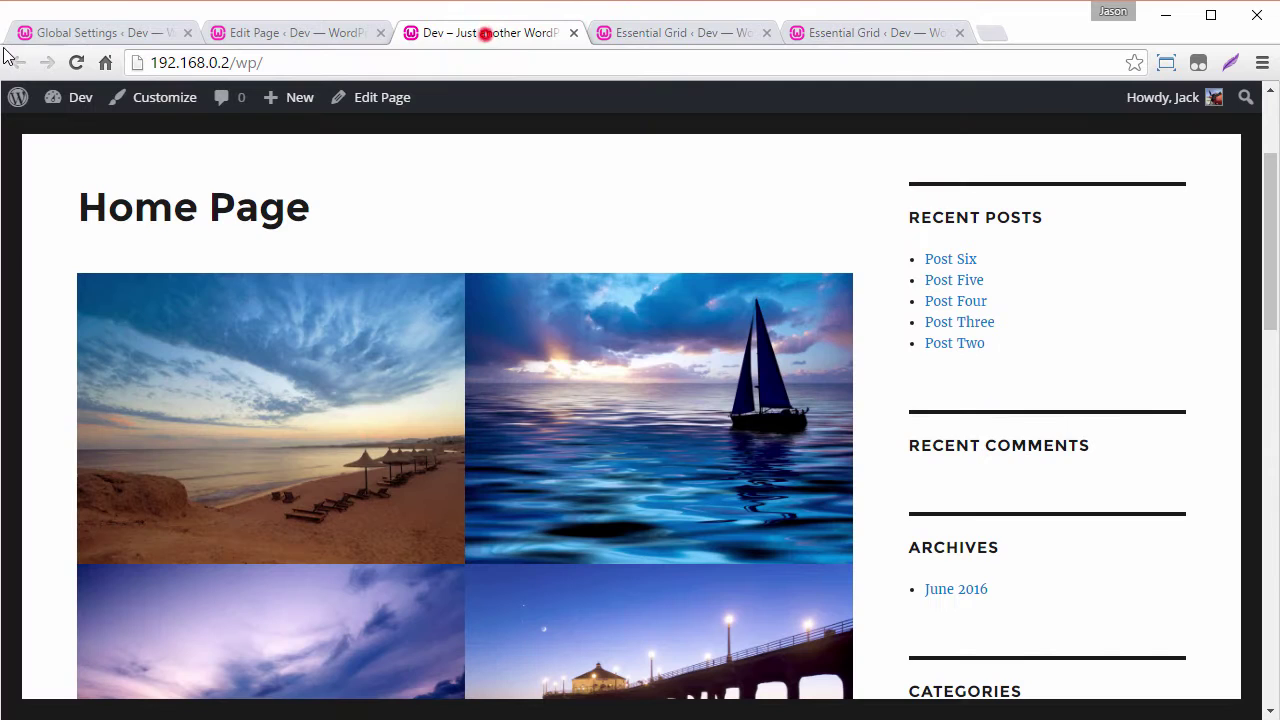
pyautogui.click(76, 64)
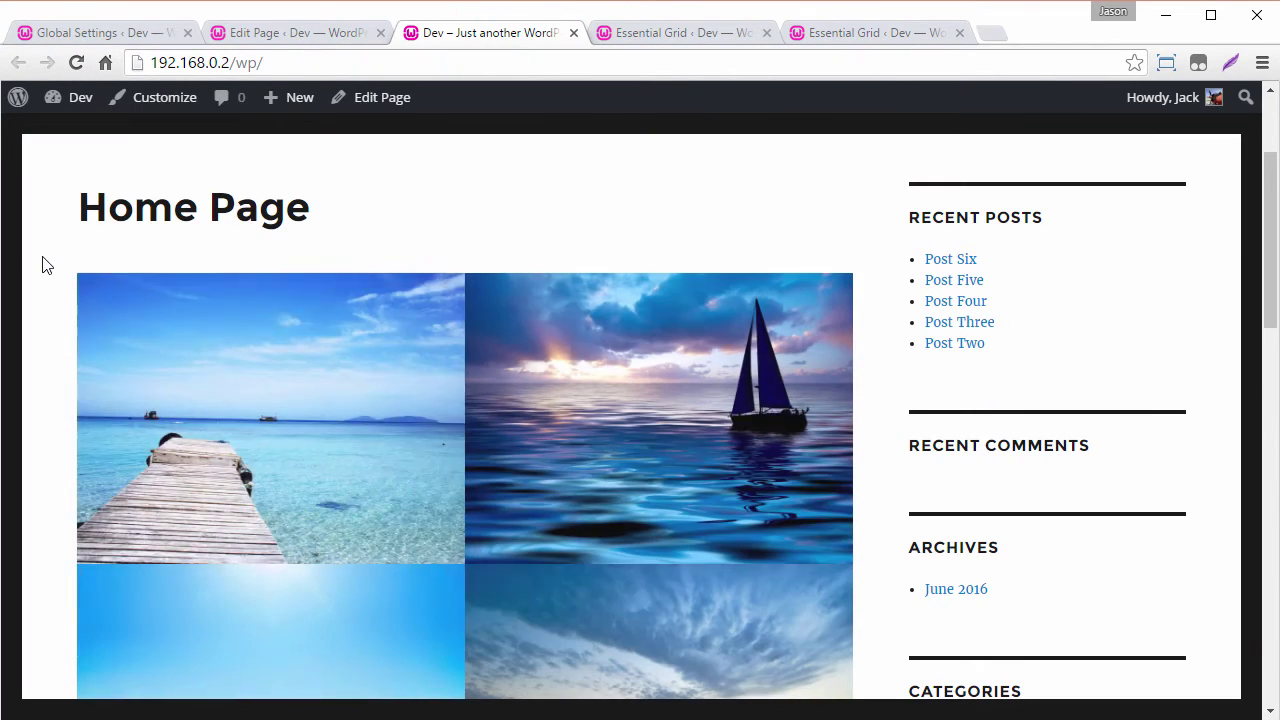
pyautogui.moveTo(151, 471)
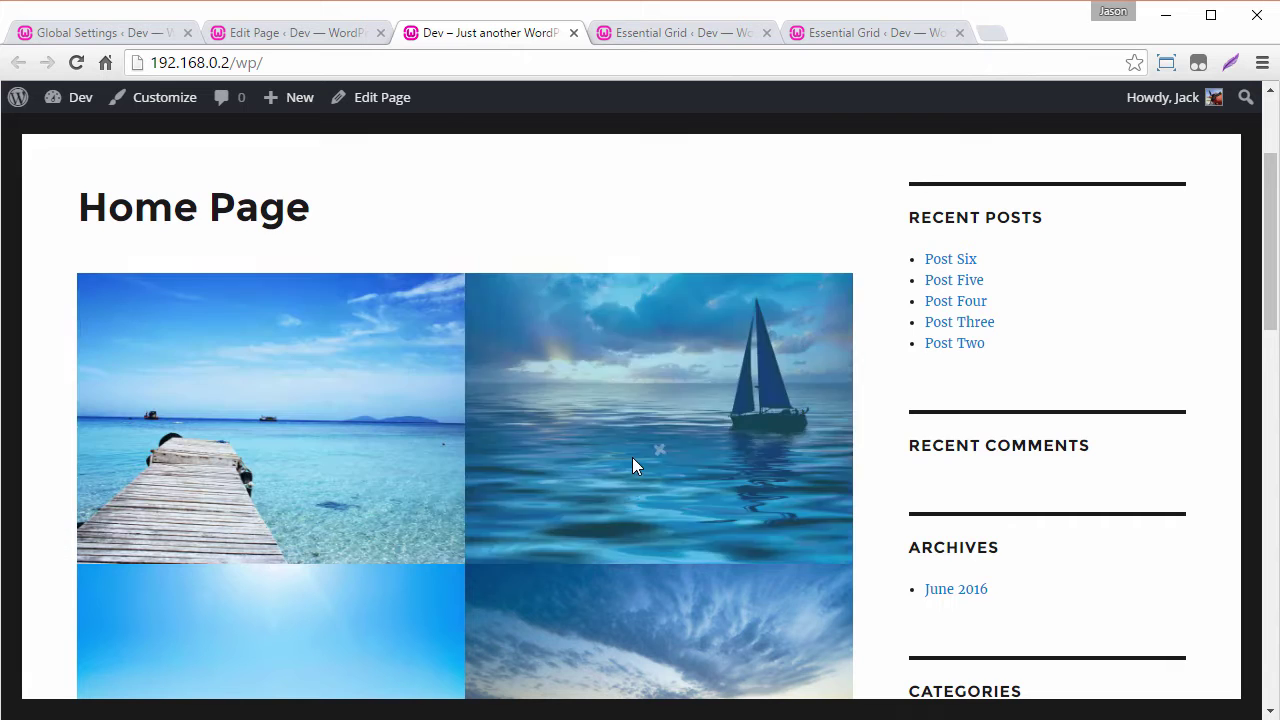
pyautogui.moveTo(632, 457)
pyautogui.scroll(-1, 620, 440)
pyautogui.moveTo(586, 572)
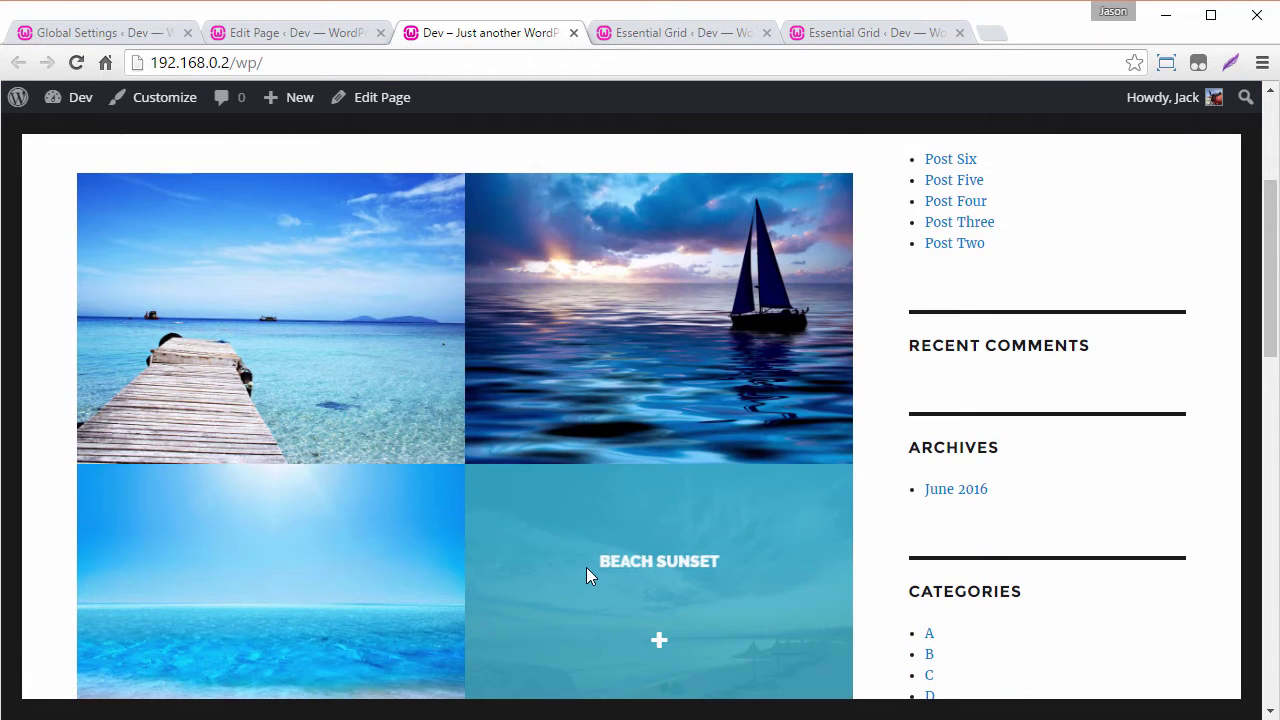
pyautogui.scroll(-1, 578, 520)
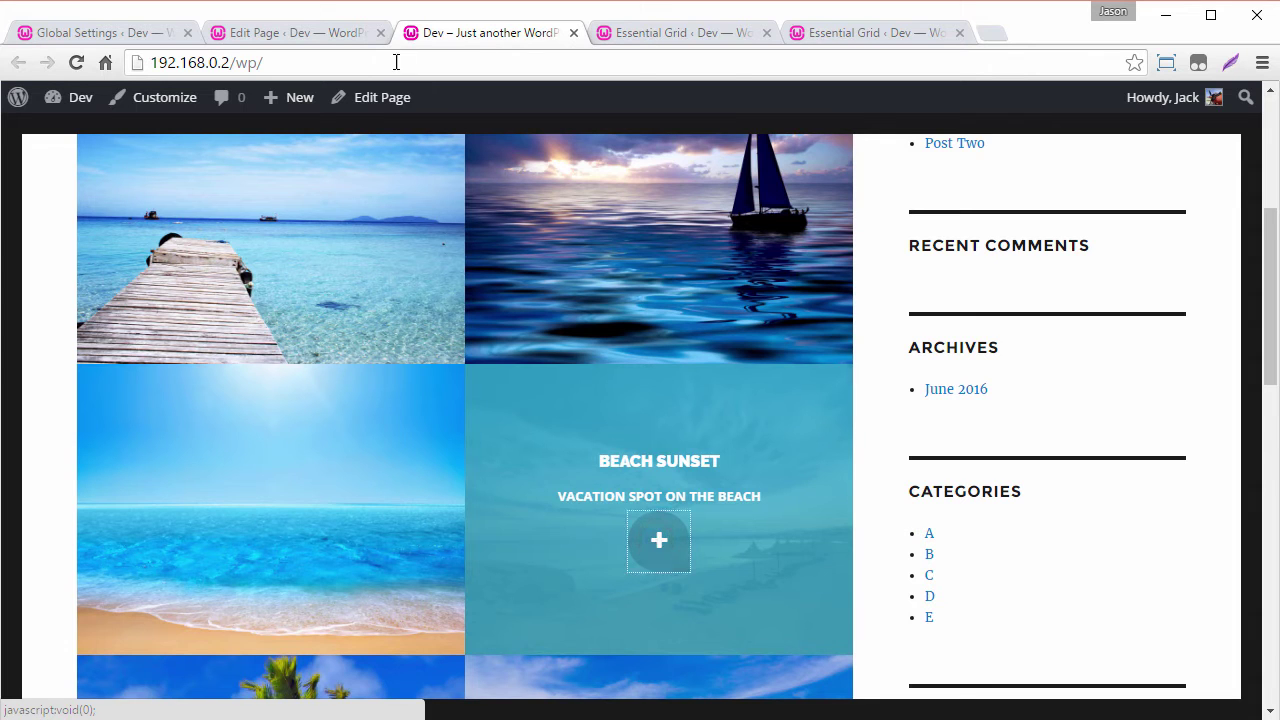
# Set HenryHarrison's eg-icon-plus layer to link to Lightbox instead of Post, and save the skin.
pyautogui.click(686, 36)
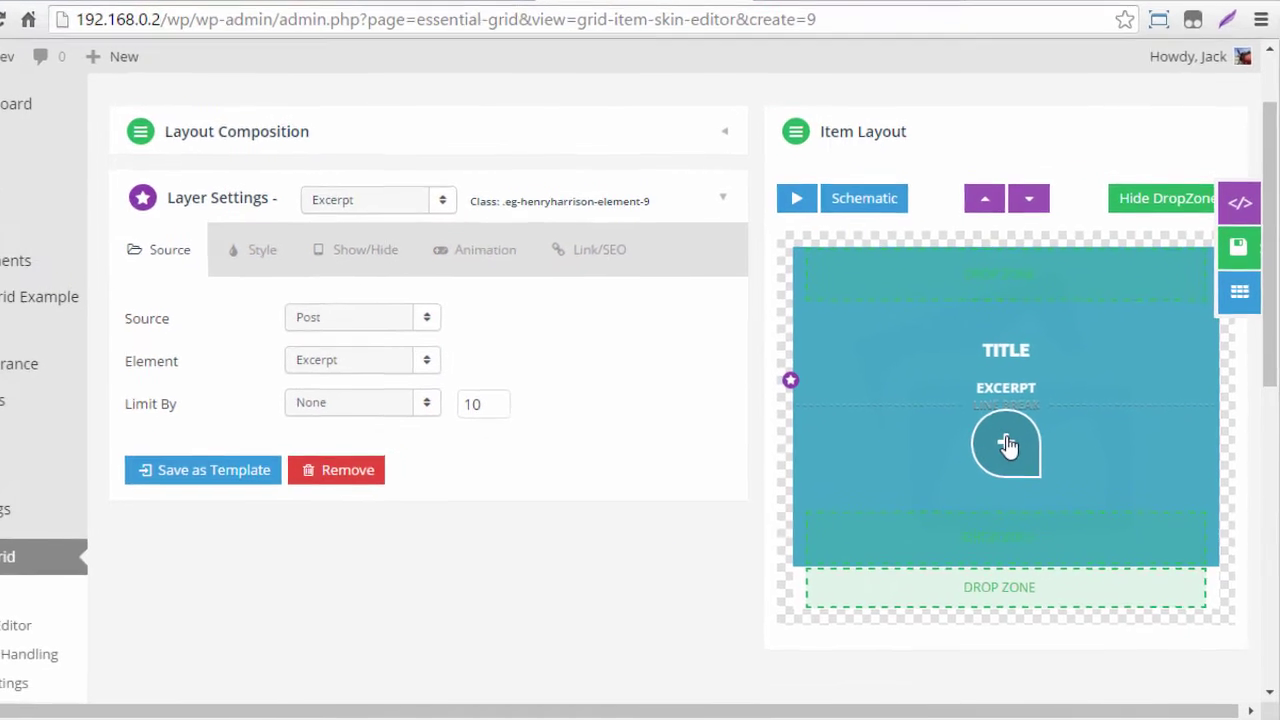
pyautogui.click(1022, 460)
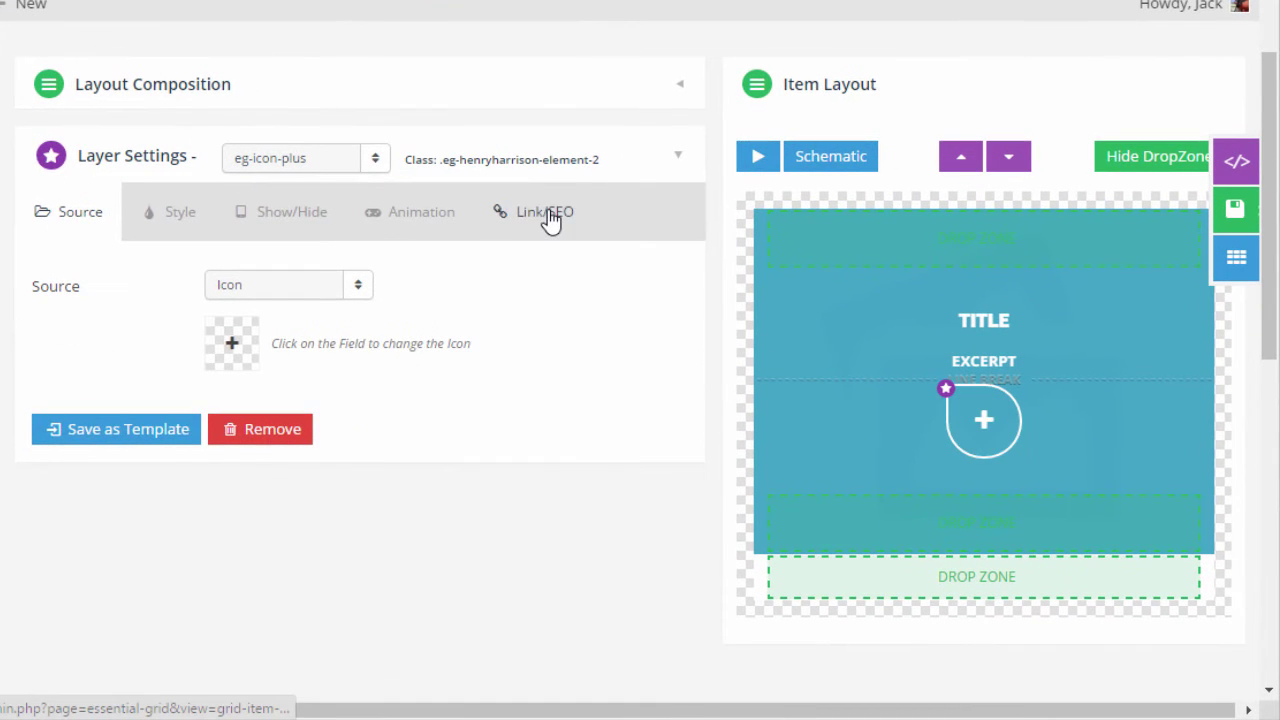
pyautogui.click(548, 218)
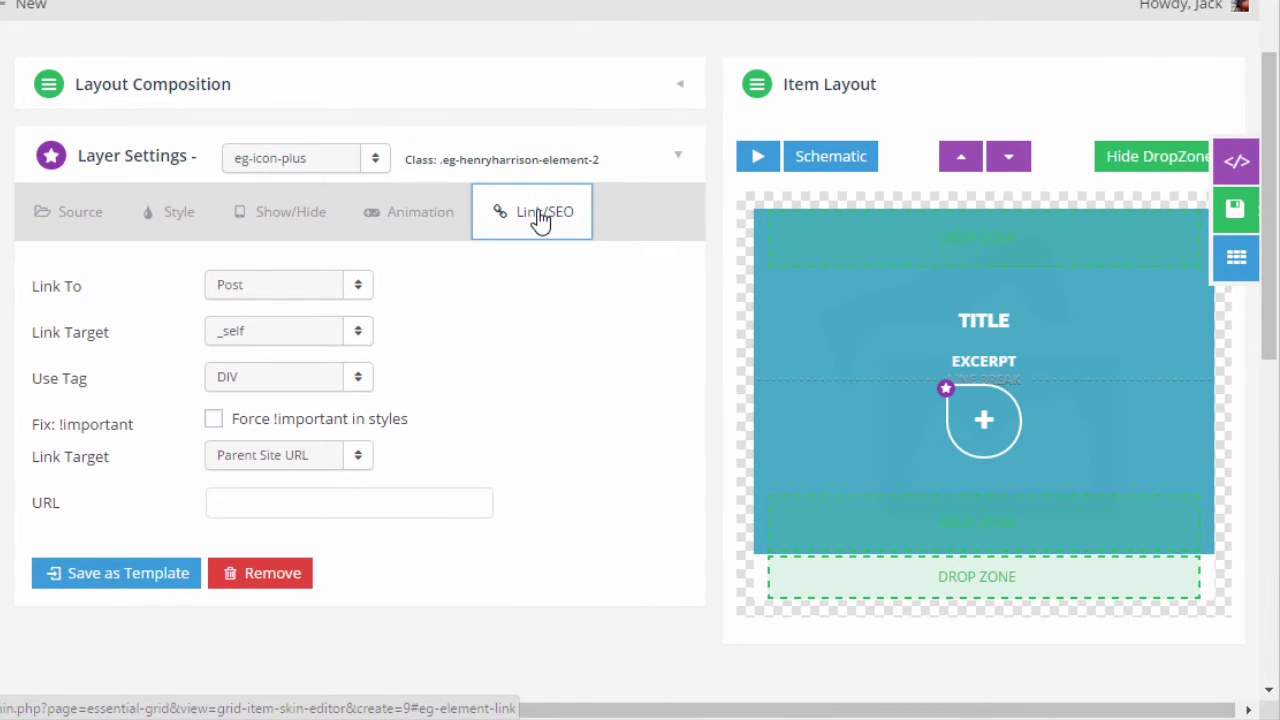
pyautogui.click(271, 294)
pyautogui.click(297, 456)
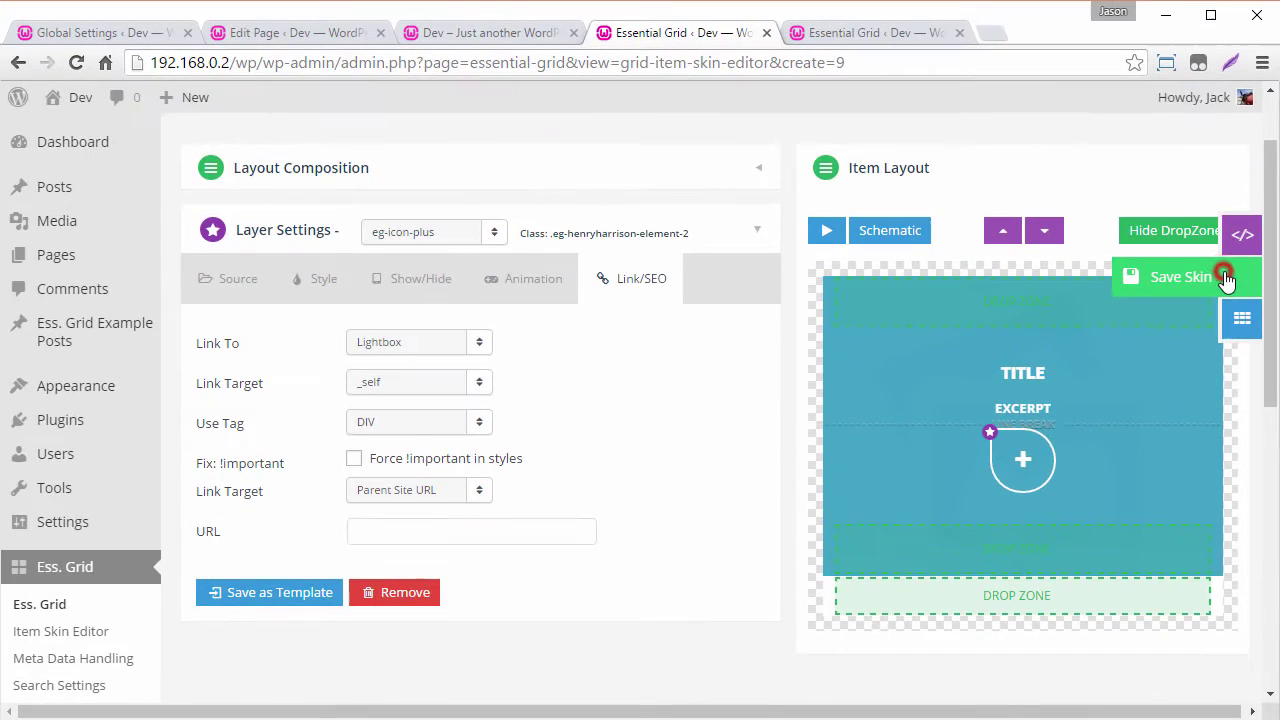
pyautogui.click(1219, 212)
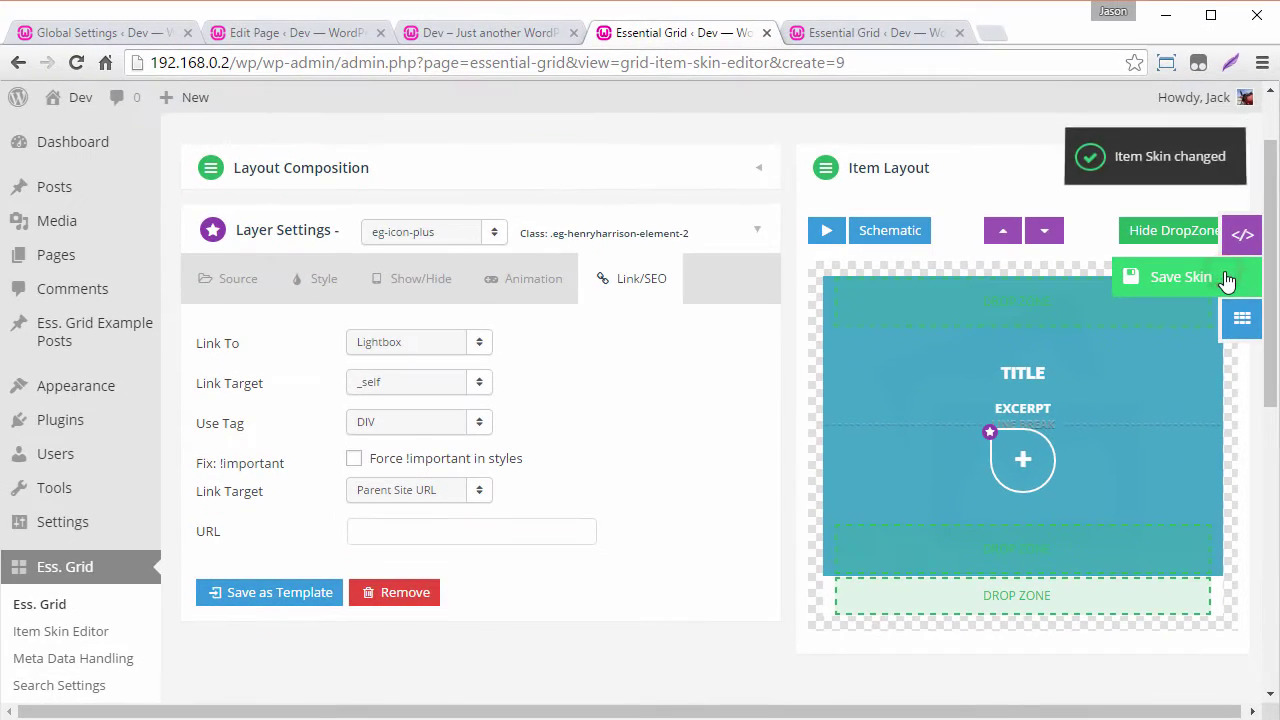
pyautogui.click(845, 35)
# Reload the home page, open the rocky palm-beach photo in the lightbox, then close it.
pyautogui.click(478, 36)
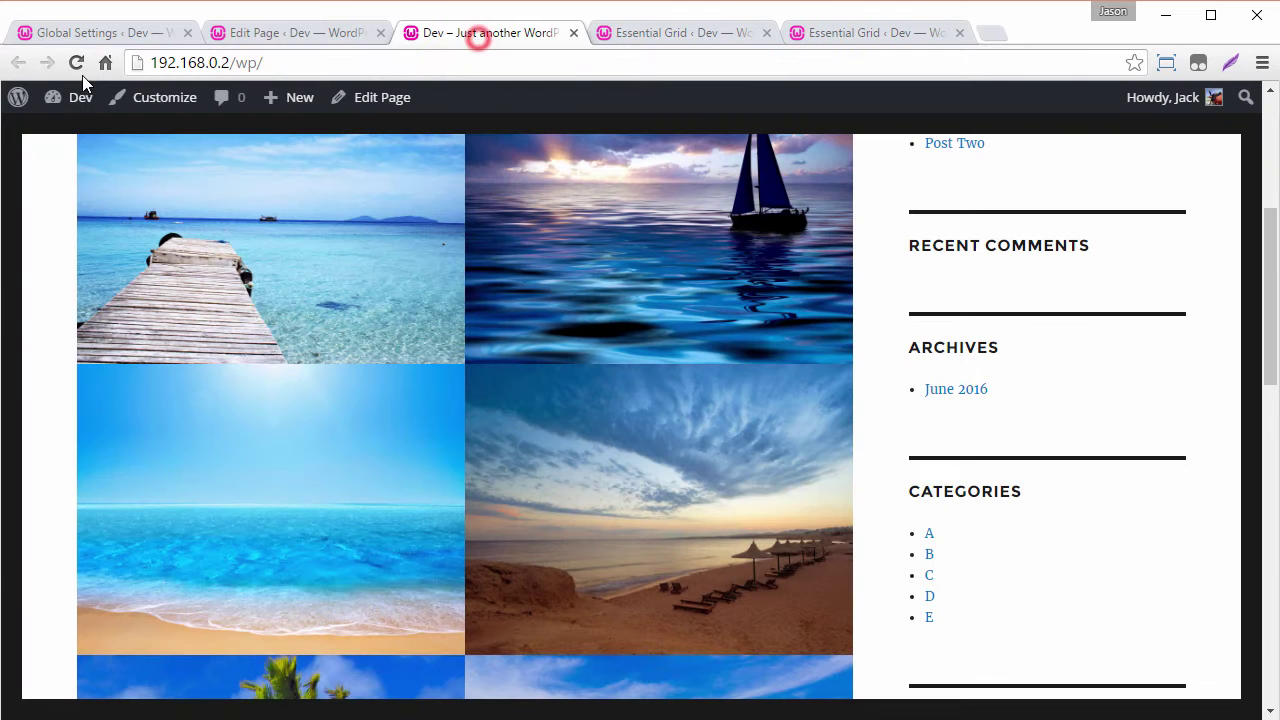
pyautogui.click(76, 63)
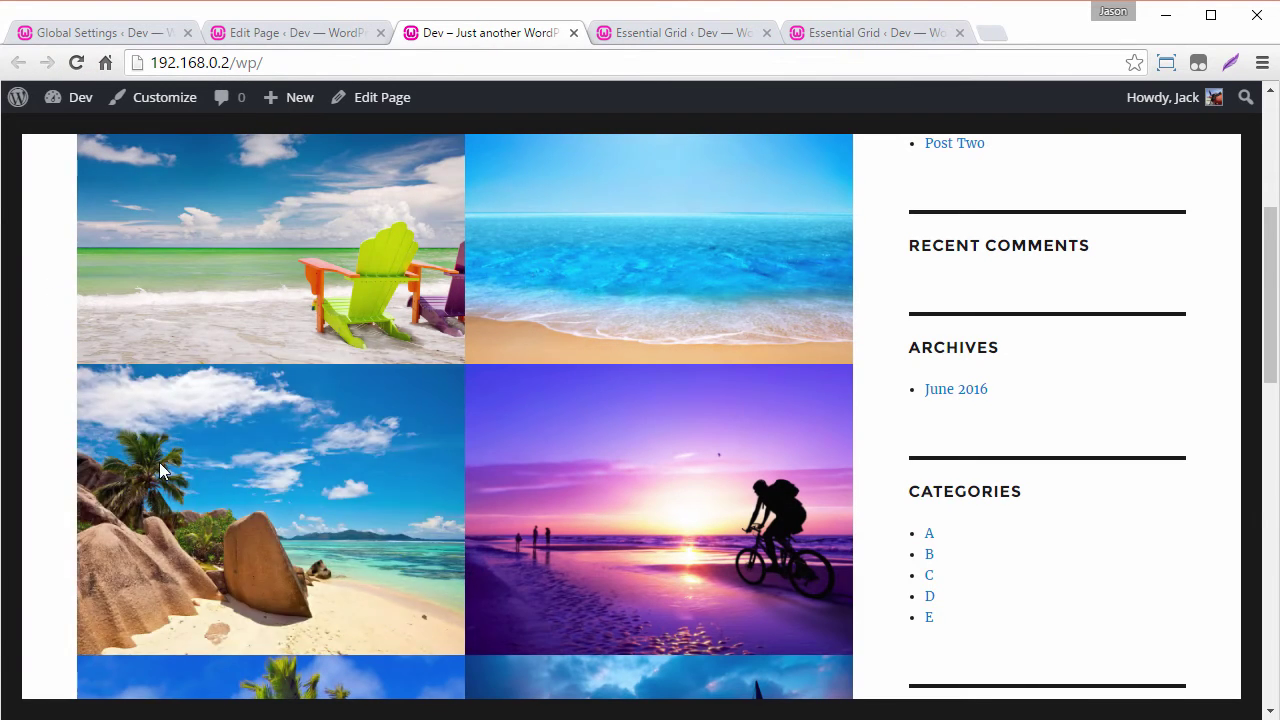
pyautogui.click(269, 545)
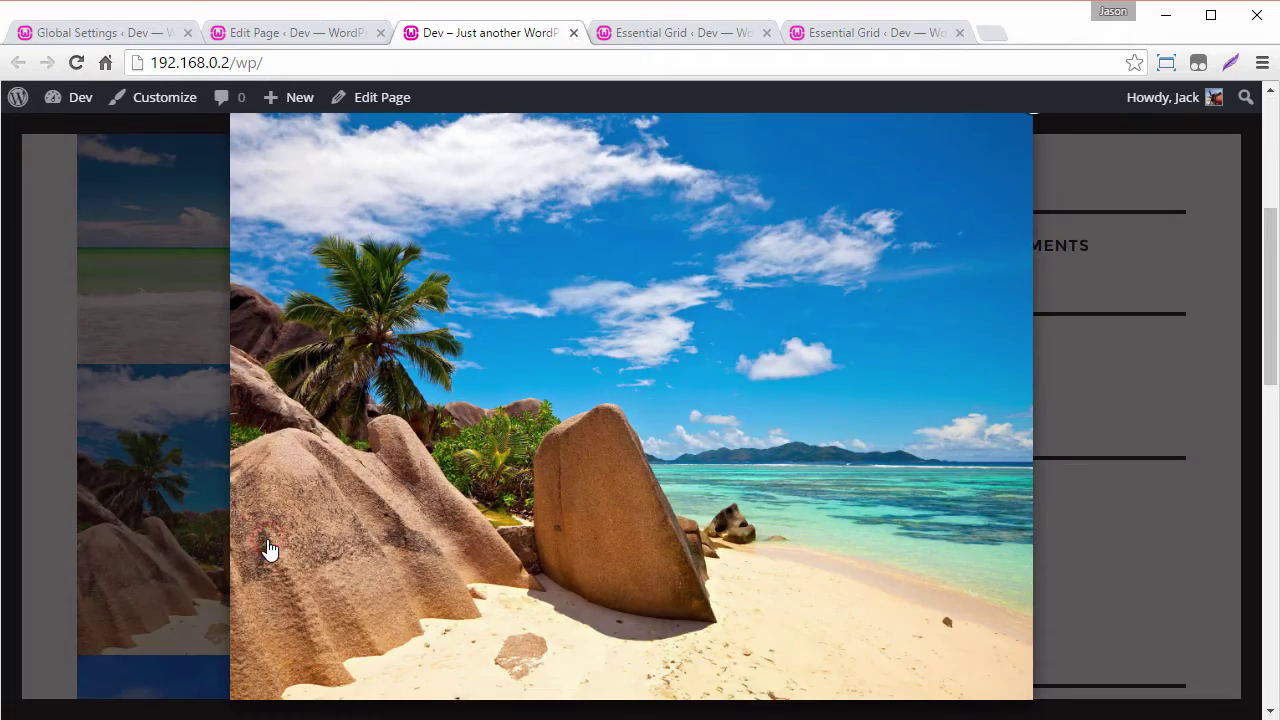
pyautogui.click(1117, 422)
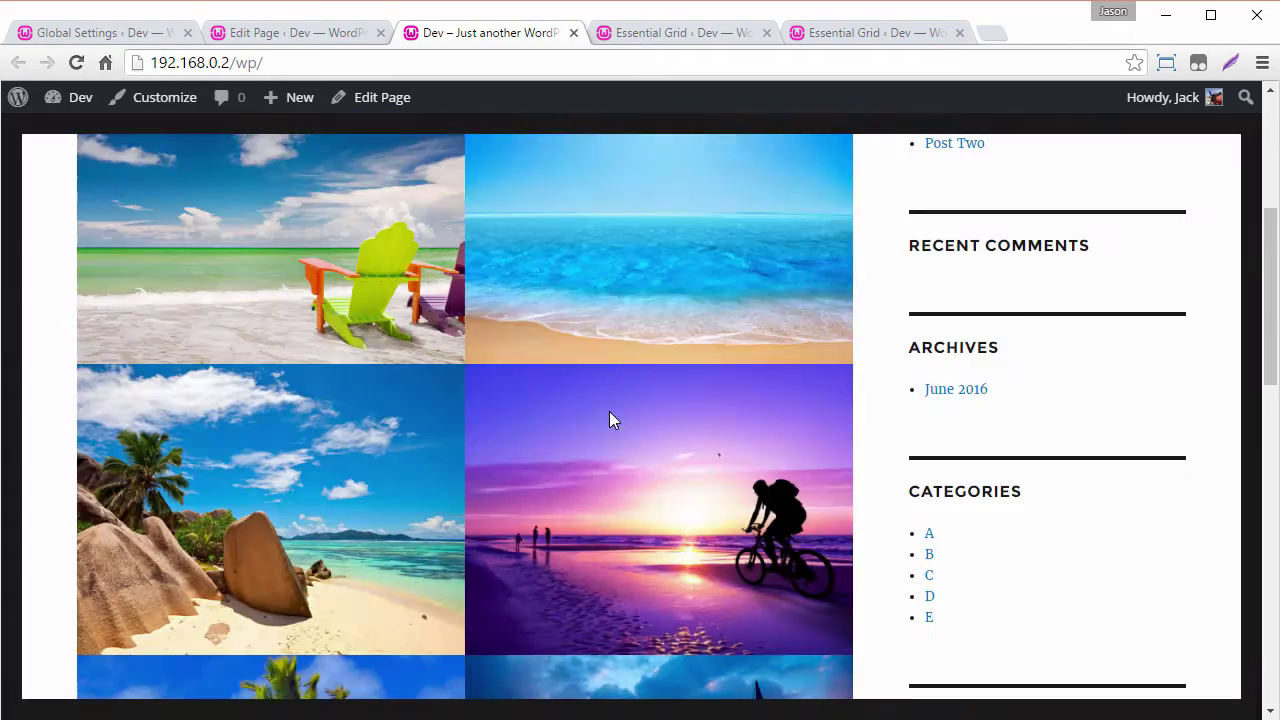
pyautogui.scroll(3, 755, 396)
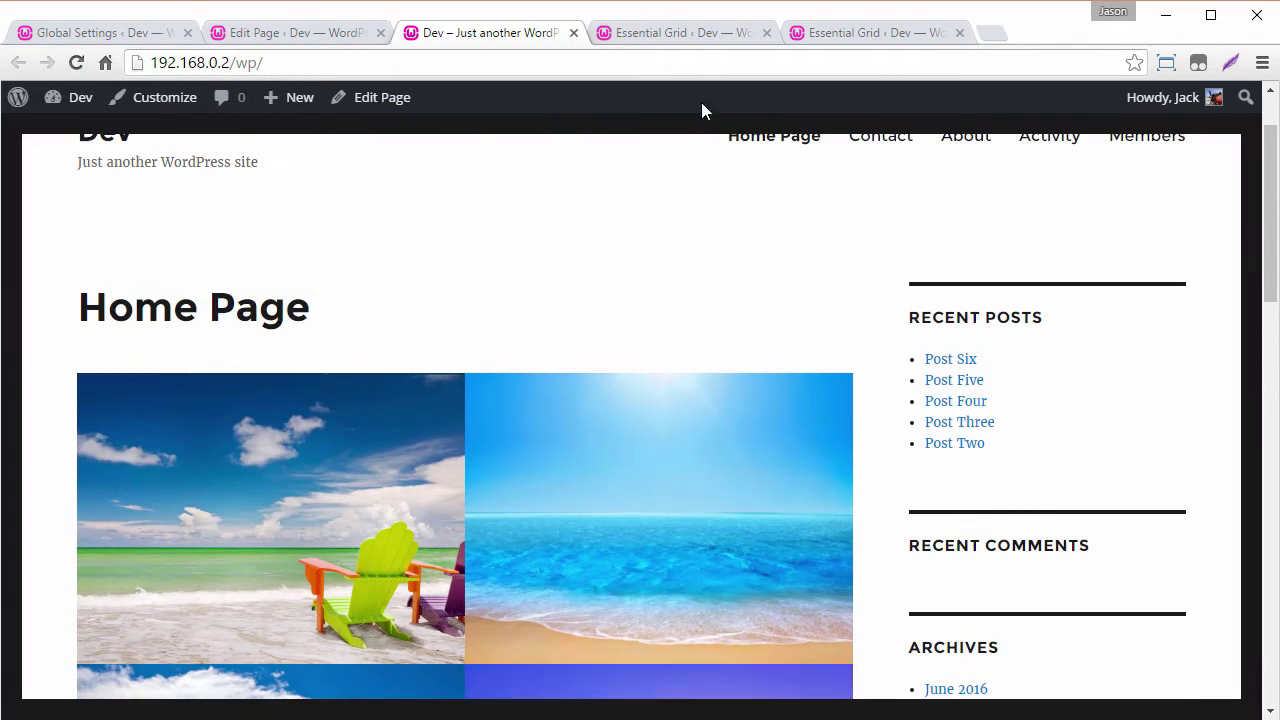
# In My Grid's Lightbox settings, set Gallery Mode to All Items.
pyautogui.click(690, 31)
pyautogui.click(852, 33)
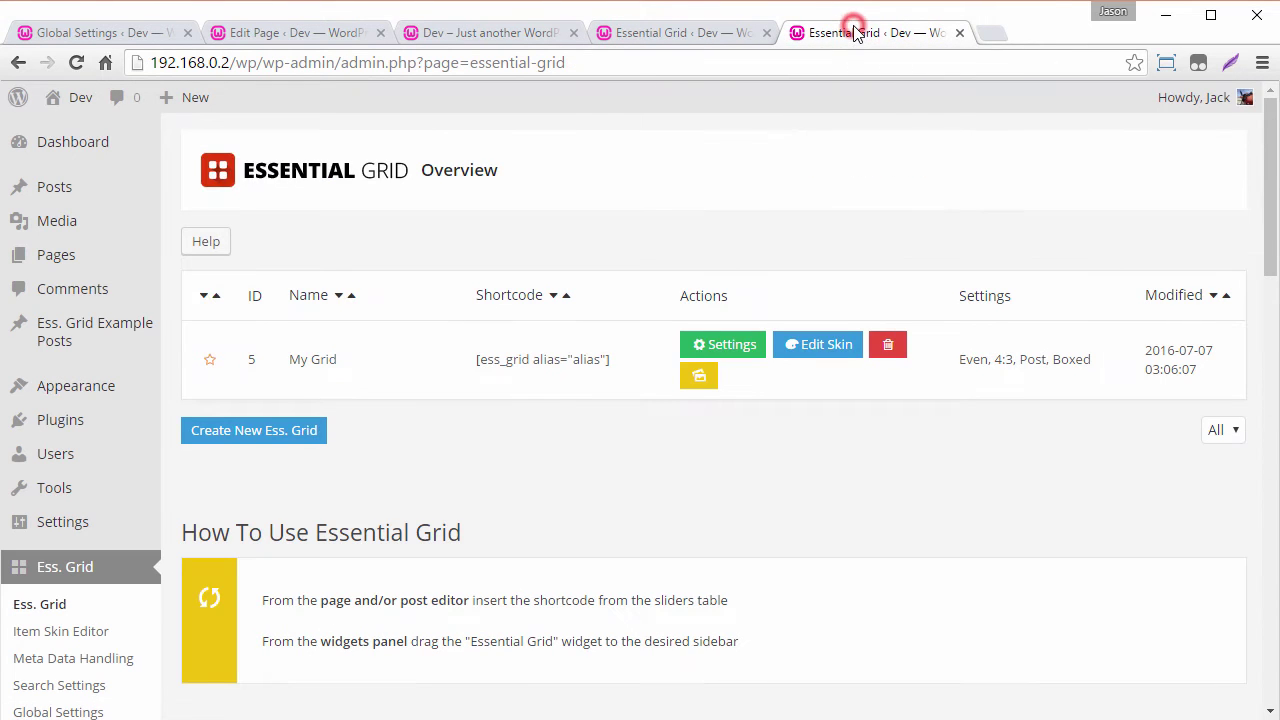
pyautogui.click(718, 340)
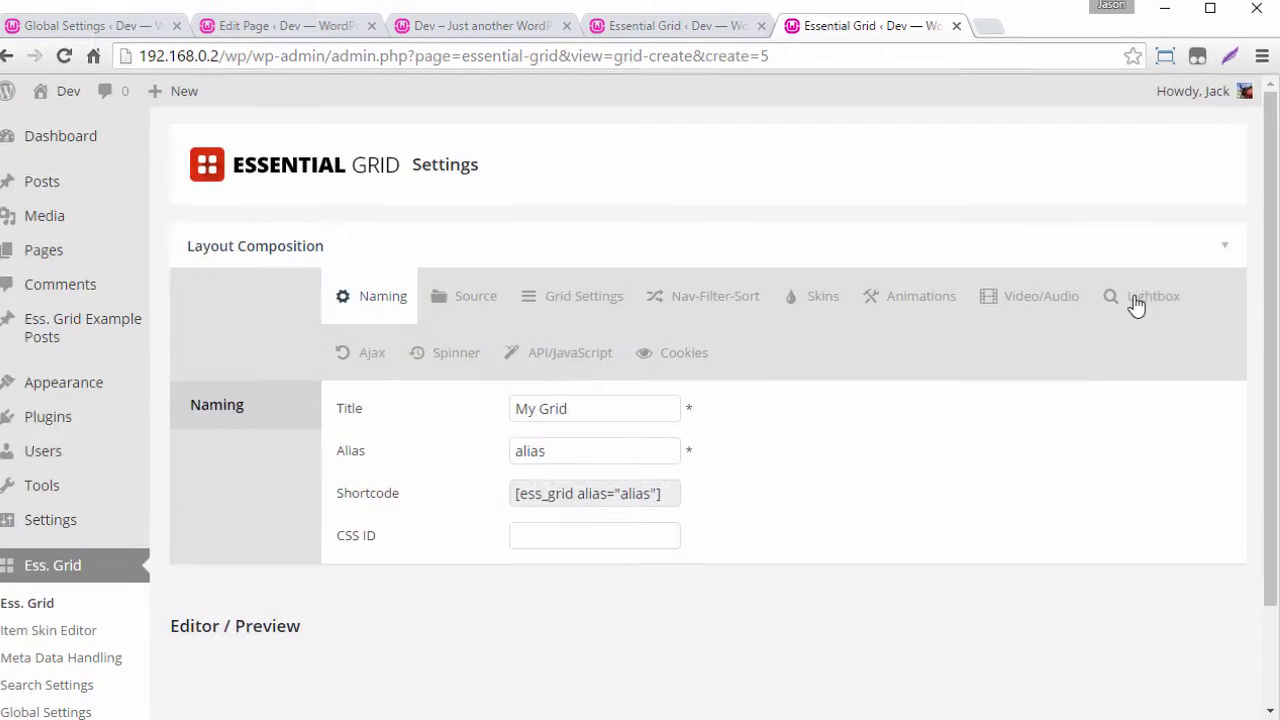
pyautogui.click(1148, 301)
pyautogui.scroll(-5, 867, 355)
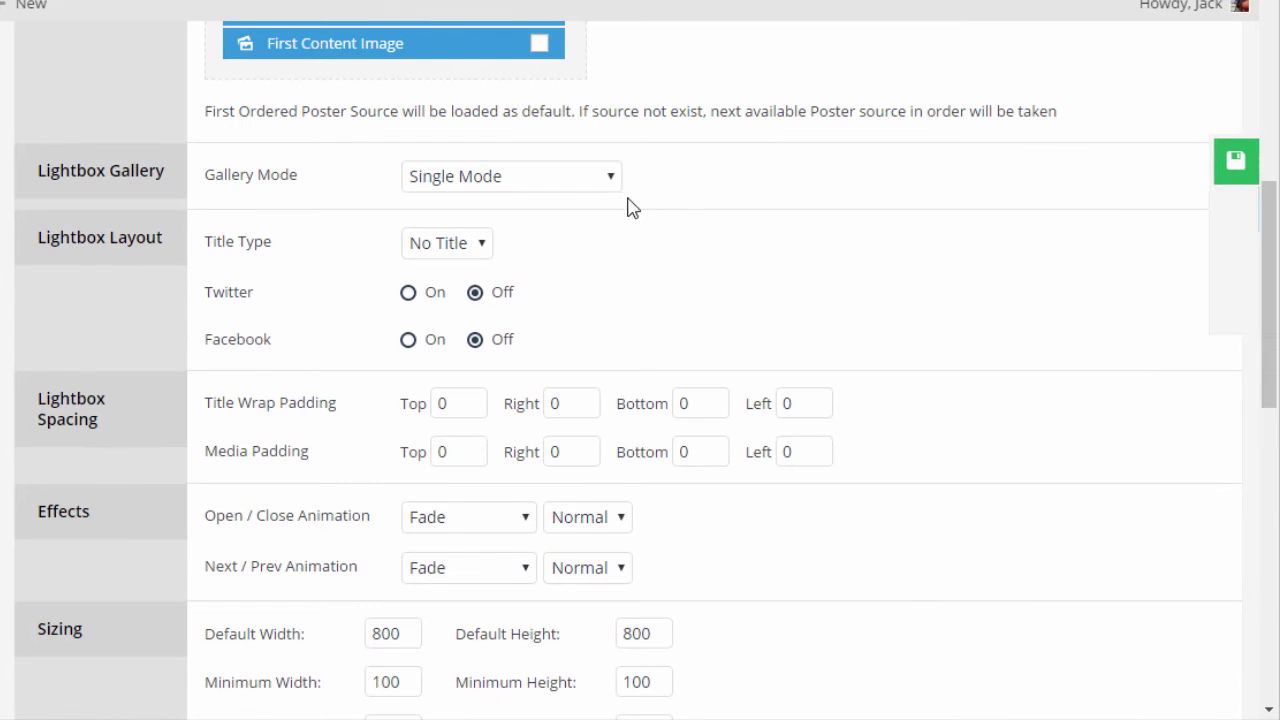
pyautogui.click(468, 180)
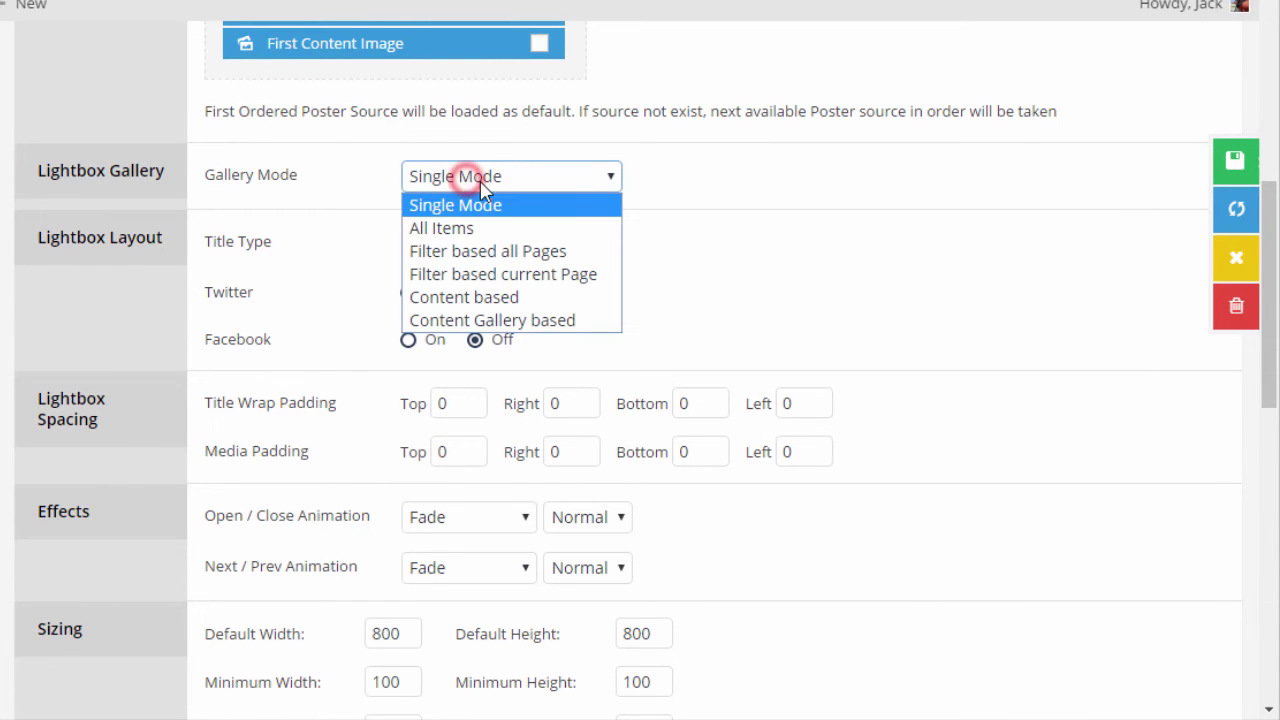
pyautogui.click(476, 229)
# Set the lightbox maximum width to 900 and maximum height to 500, then save the grid.
pyautogui.click(791, 287)
pyautogui.scroll(-2, 400, 480)
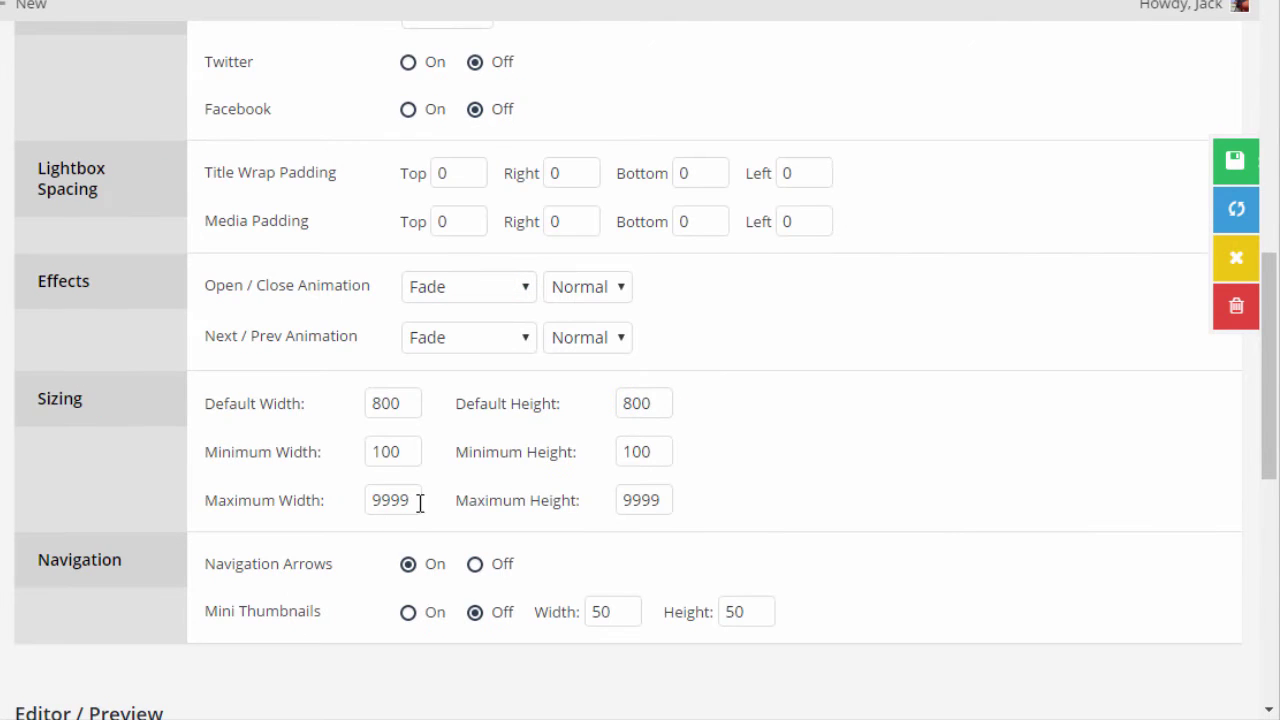
pyautogui.moveTo(420, 503); pyautogui.dragTo(247, 487)
pyautogui.moveTo(665, 500); pyautogui.dragTo(557, 500)
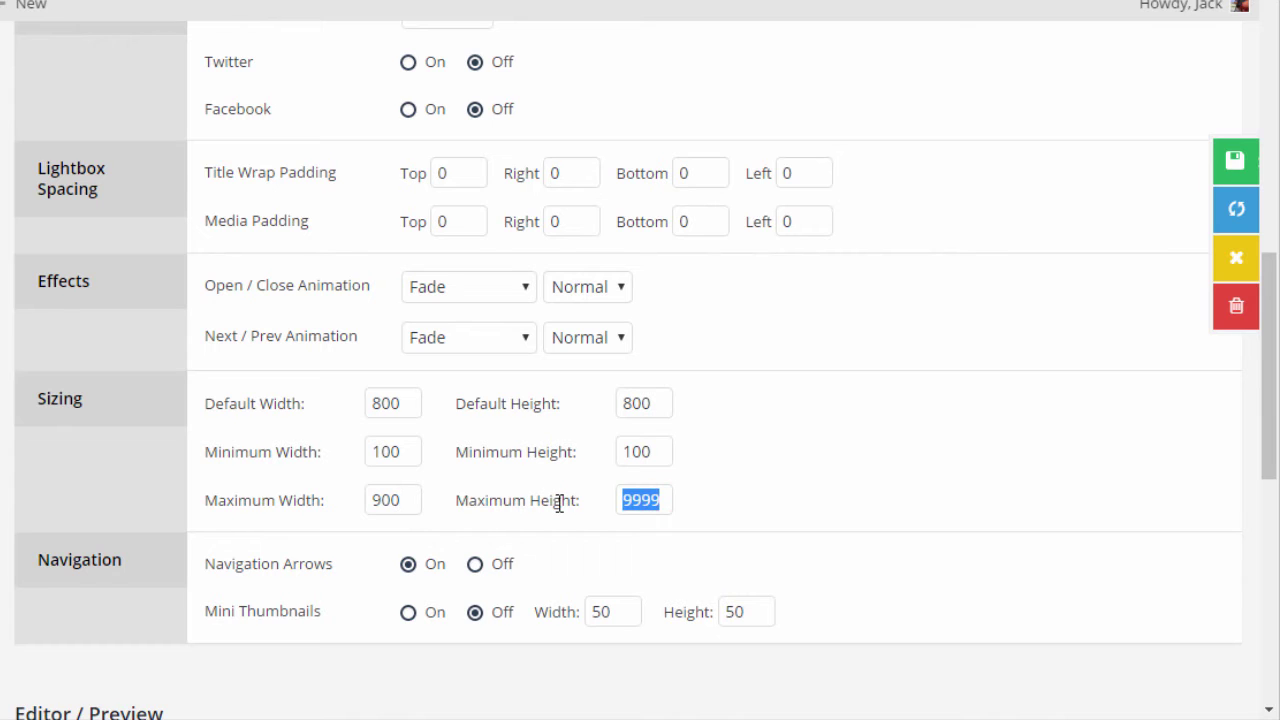
pyautogui.click(948, 425)
pyautogui.click(1199, 164)
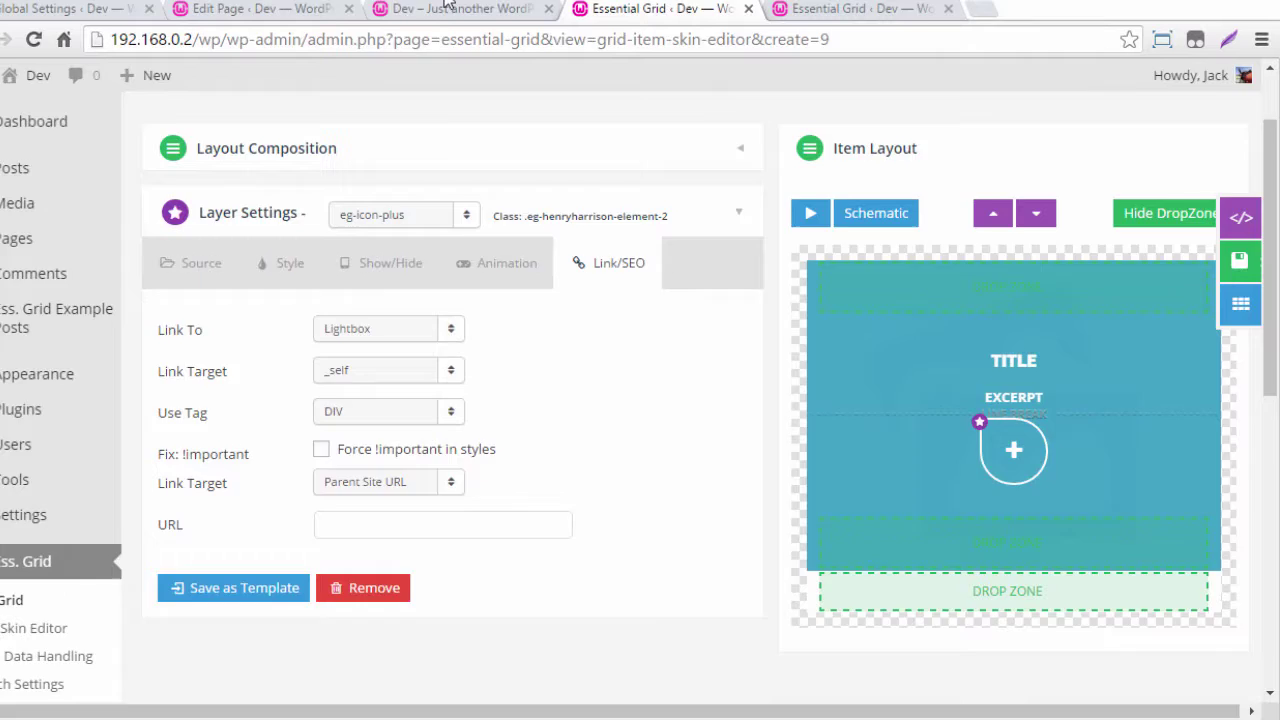
# Reload the home page and open the Ocean at Night image in the lightbox.
pyautogui.click(471, 34)
pyautogui.click(75, 62)
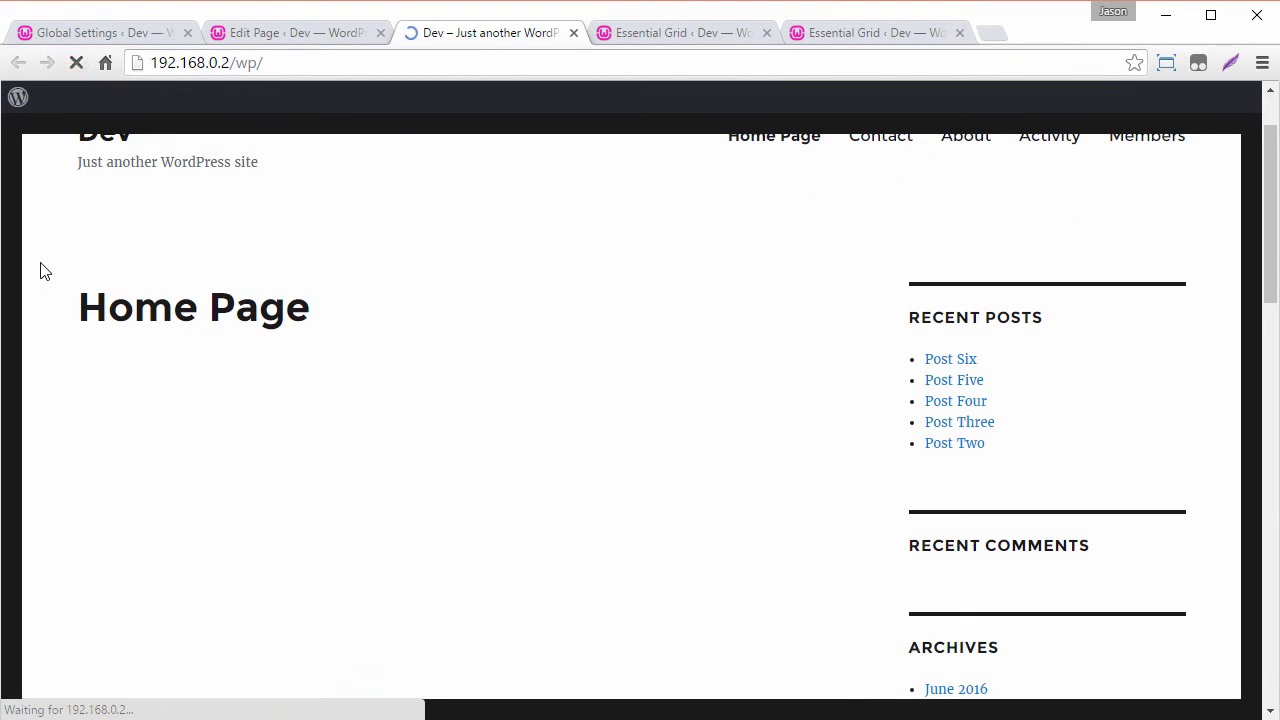
pyautogui.moveTo(251, 510)
pyautogui.click(271, 553)
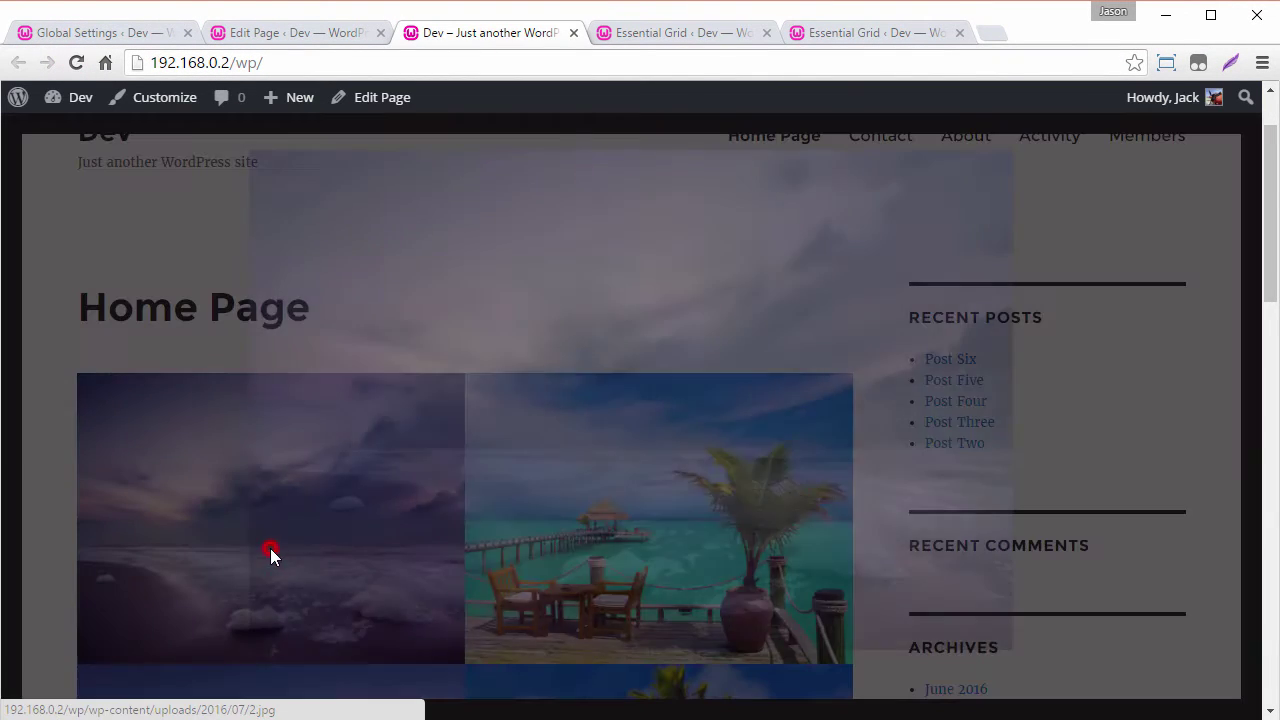
# Step through the lightbox images, including the night pier, palm-tree beach and sunset beach, then close it.
pyautogui.click(982, 400)
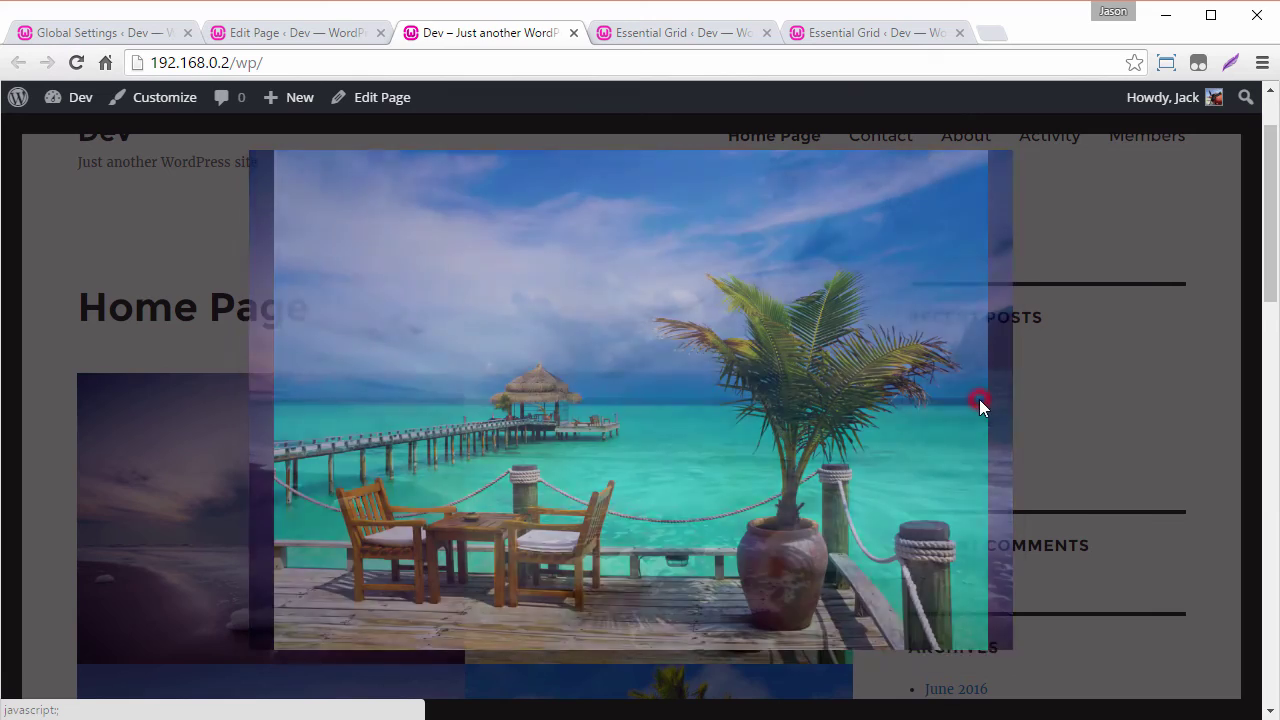
pyautogui.click(950, 400)
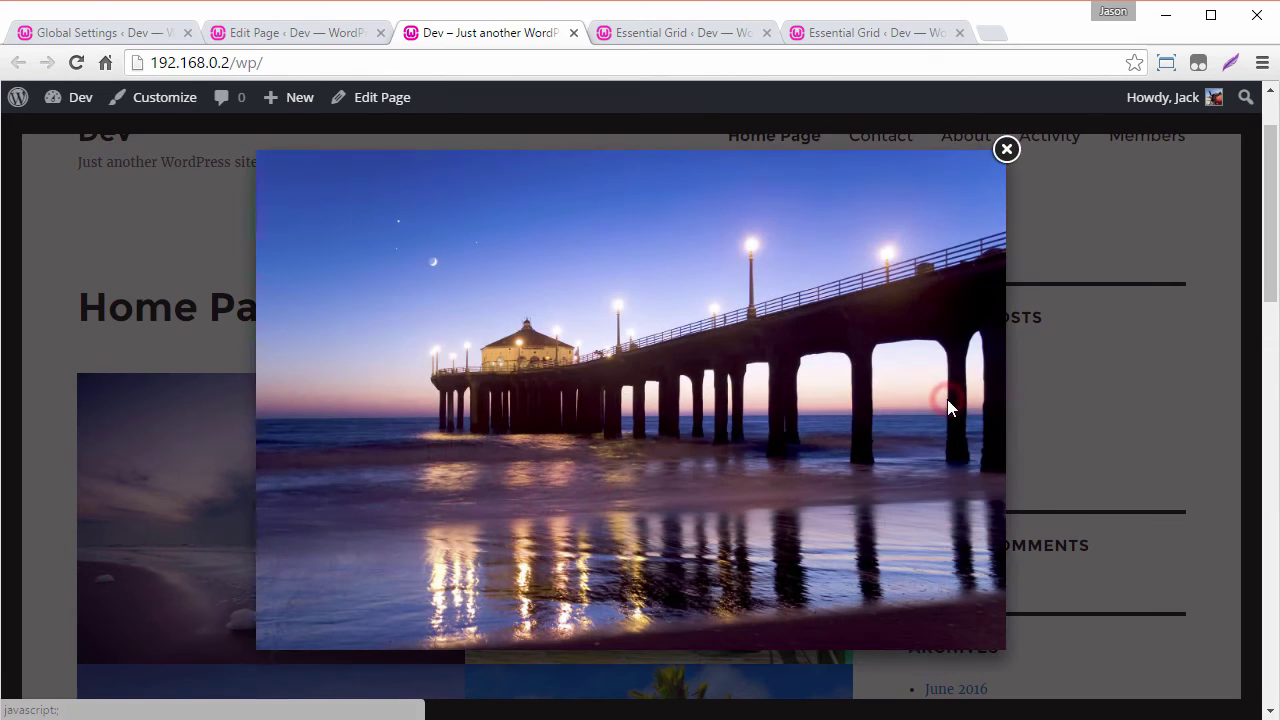
pyautogui.click(962, 425)
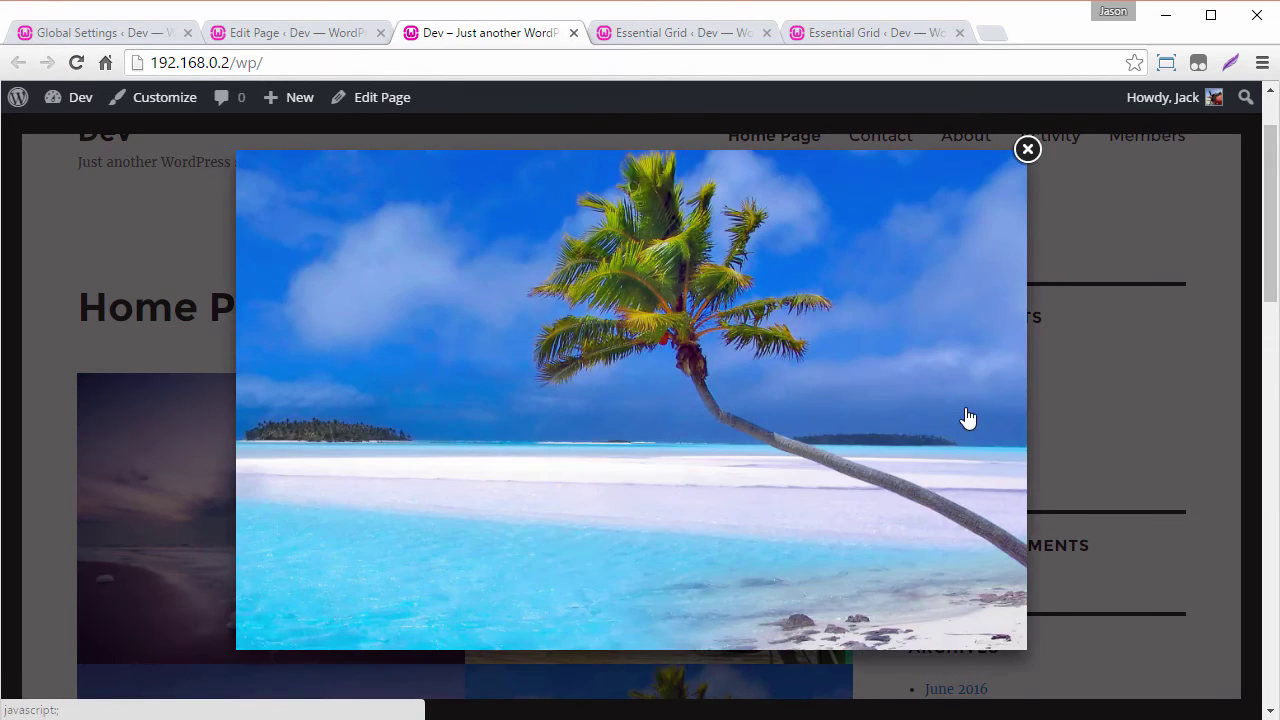
pyautogui.click(985, 401)
pyautogui.click(963, 403)
pyautogui.click(890, 390)
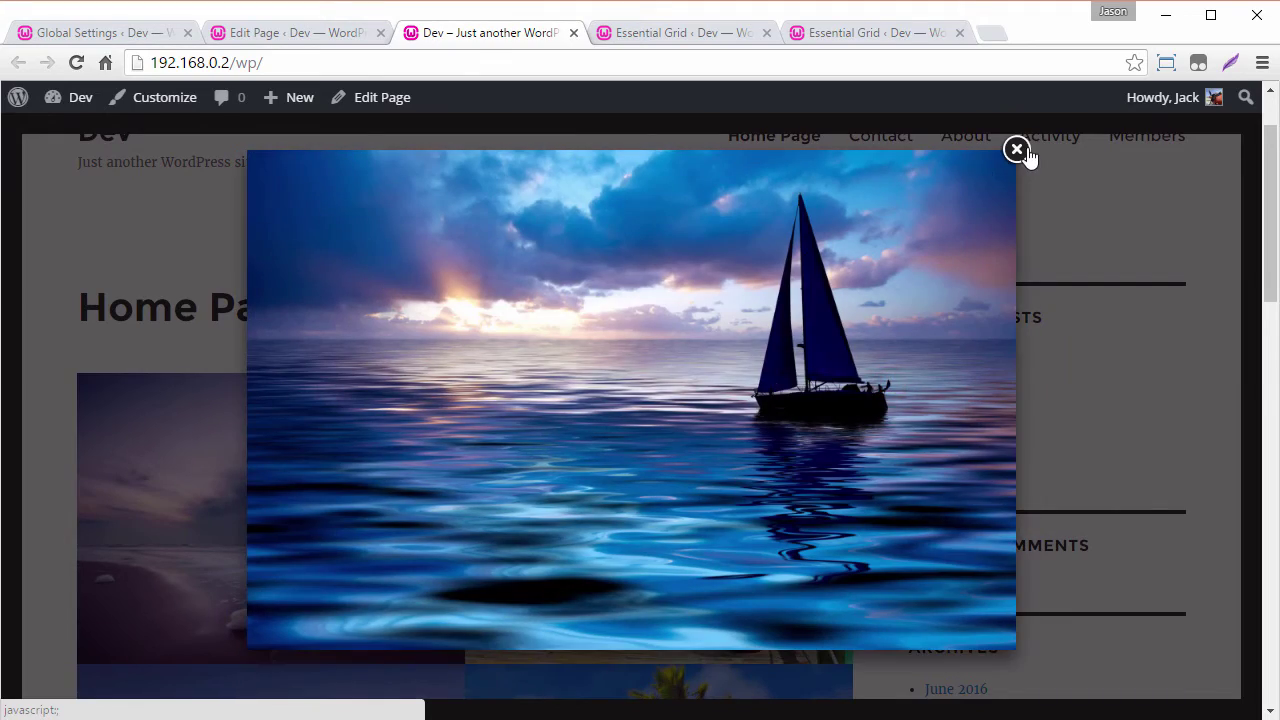
pyautogui.click(1018, 150)
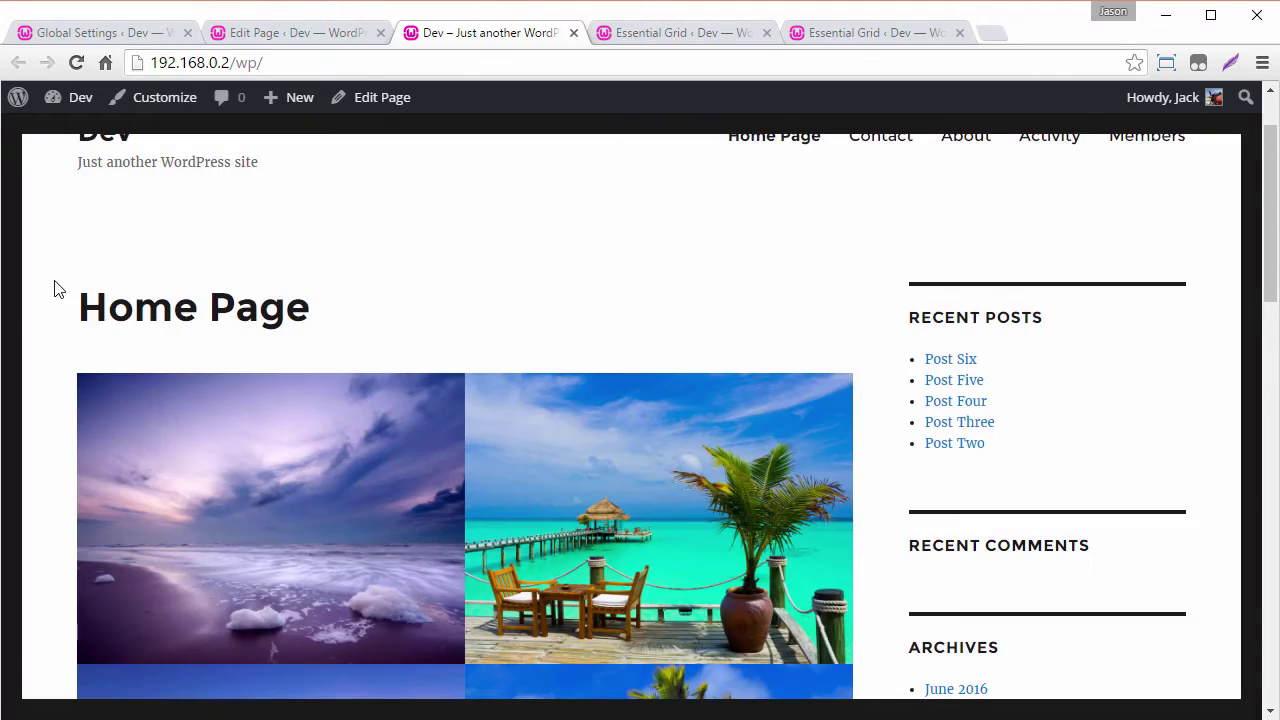
# Open and close the Manhattan Beach View lightbox, then check the tile titles further down.
pyautogui.scroll(-4, 55, 290)
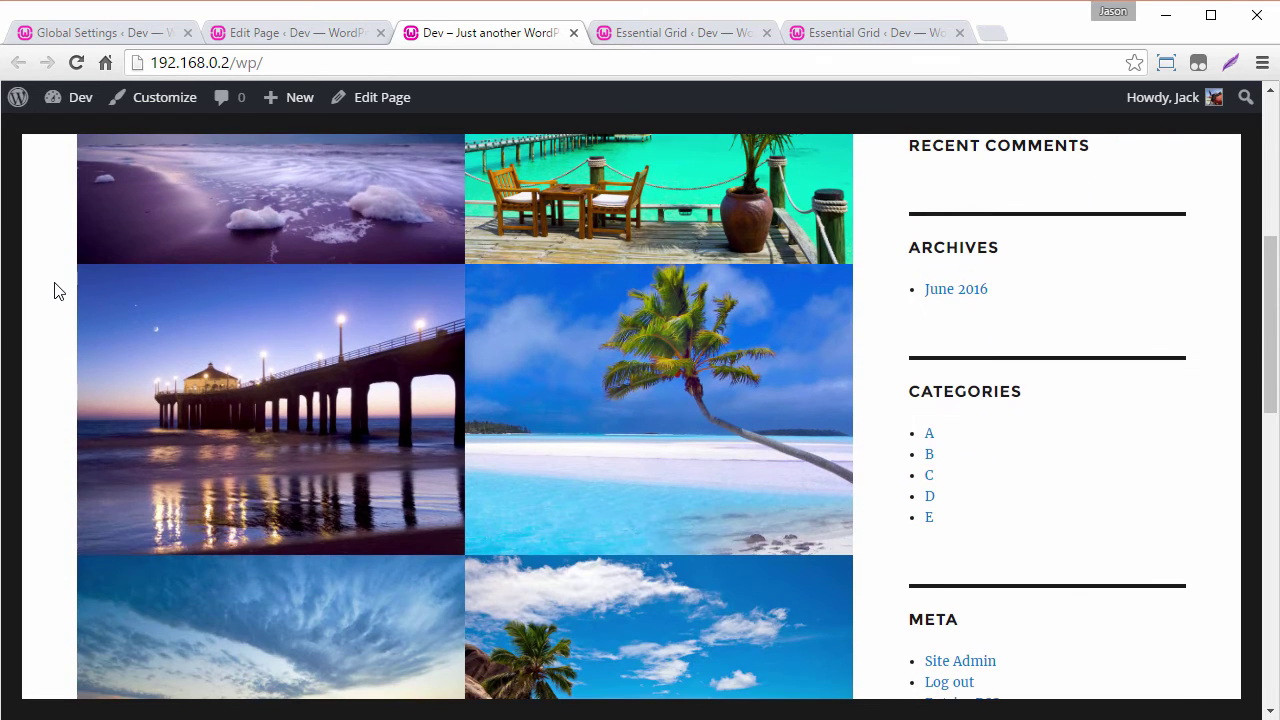
pyautogui.click(279, 434)
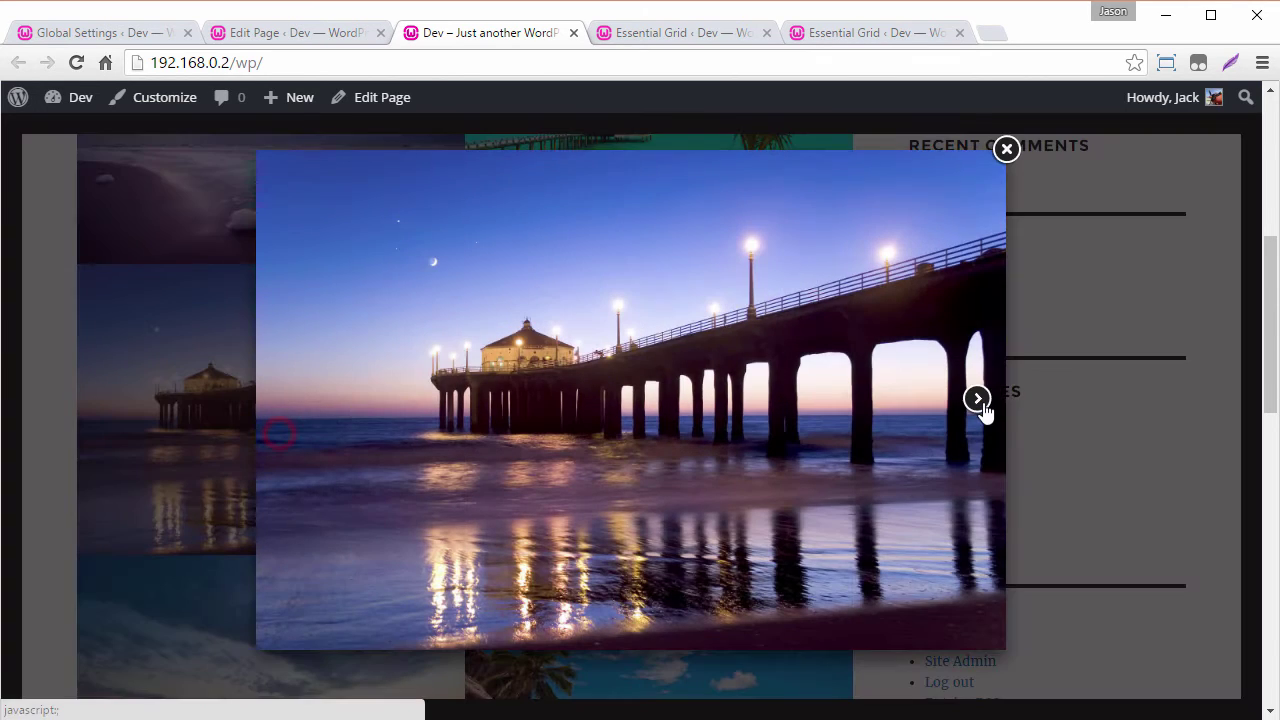
pyautogui.click(1006, 150)
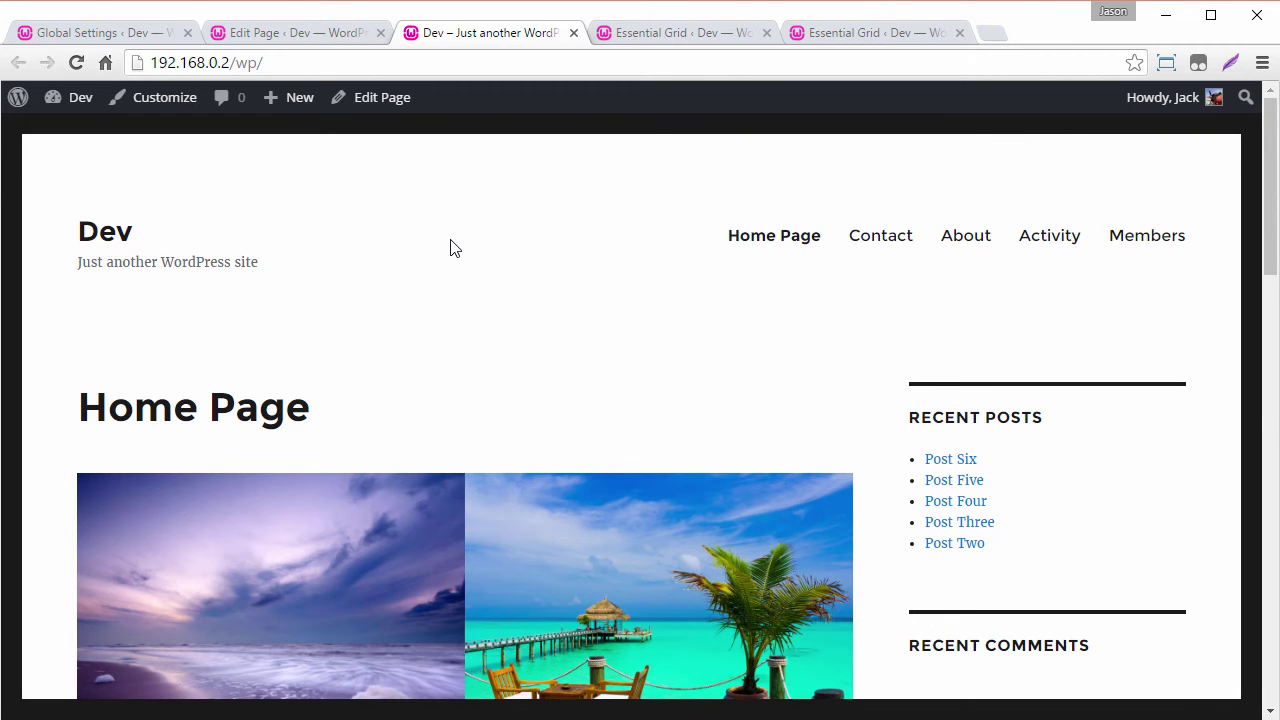
pyautogui.scroll(-2, 455, 248)
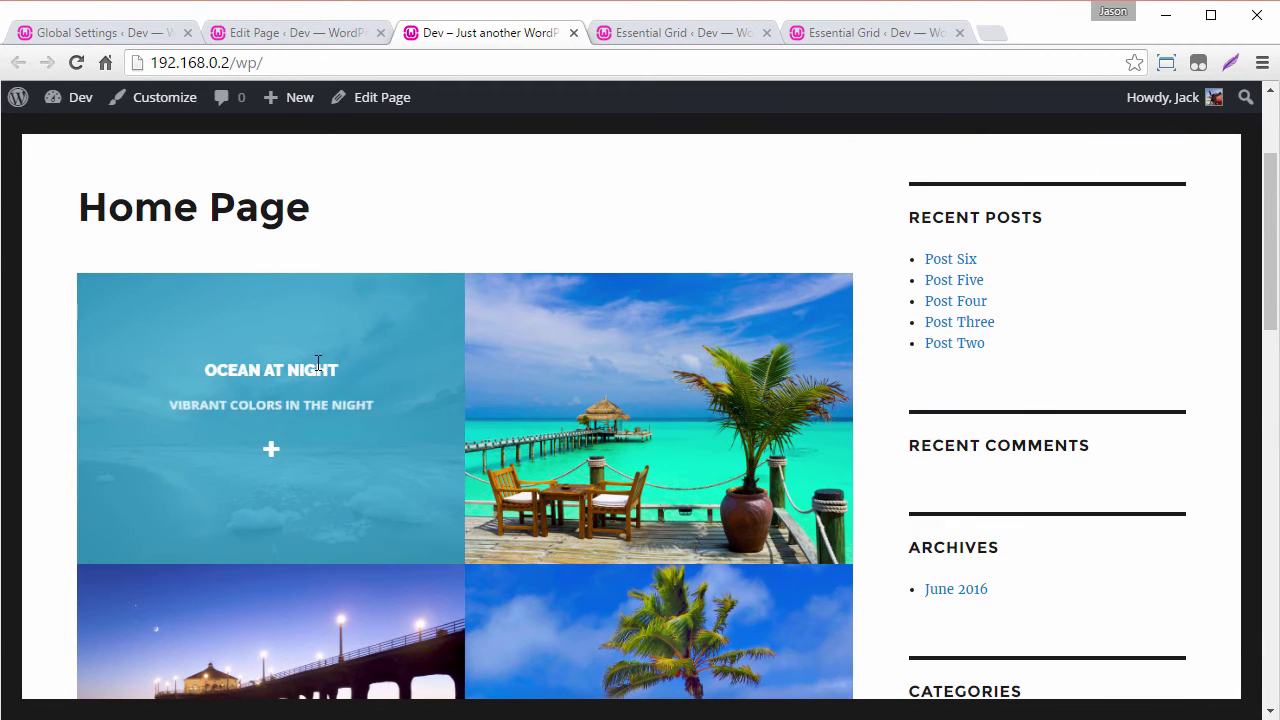
pyautogui.moveTo(640, 389)
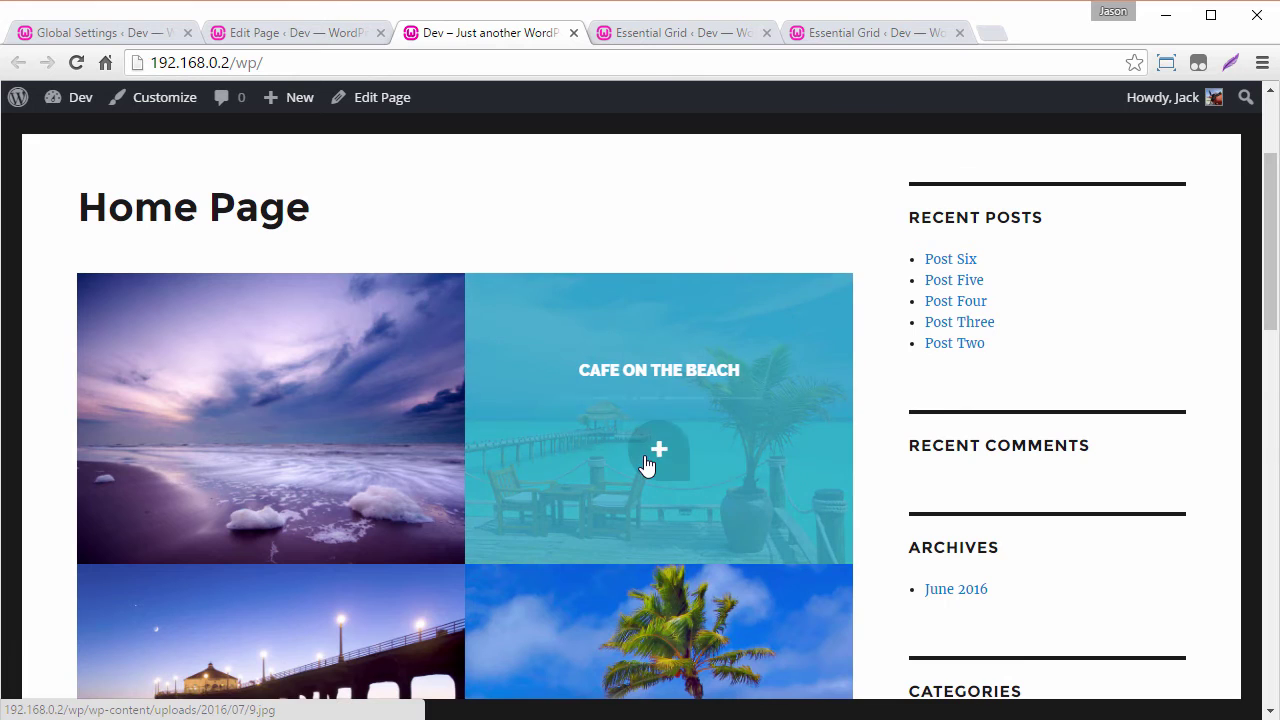
pyautogui.click(665, 36)
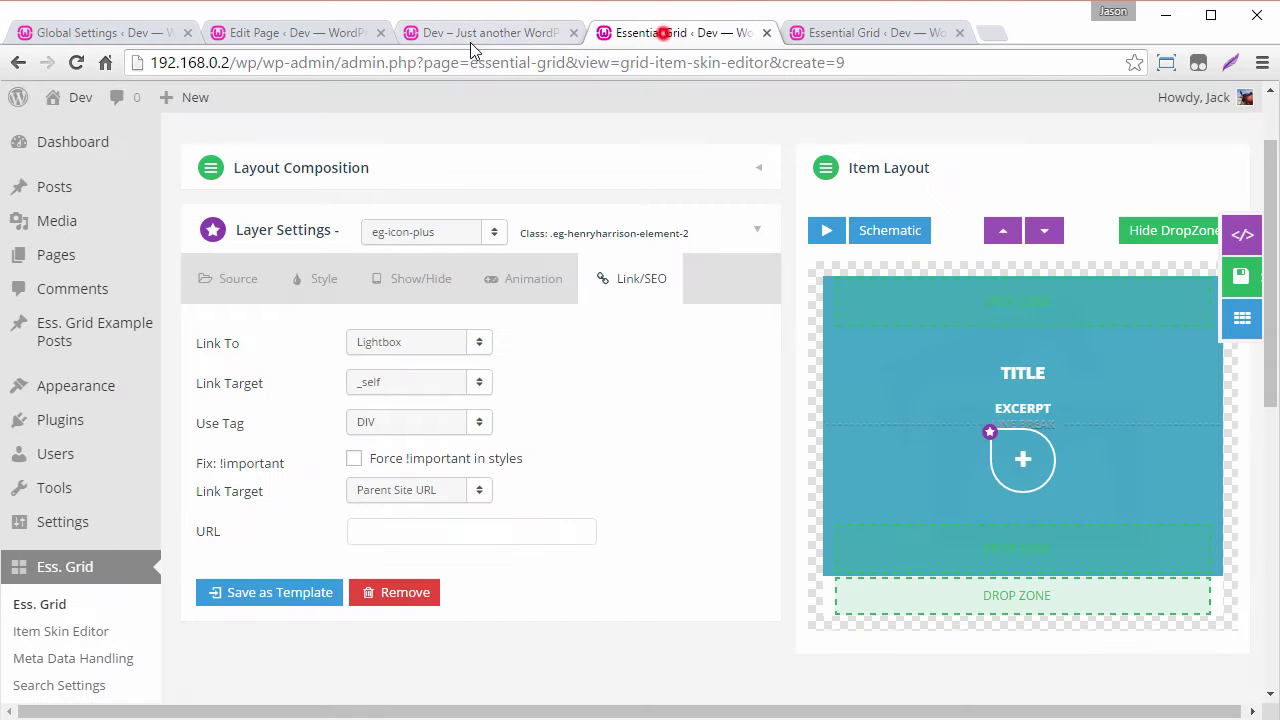
pyautogui.click(291, 36)
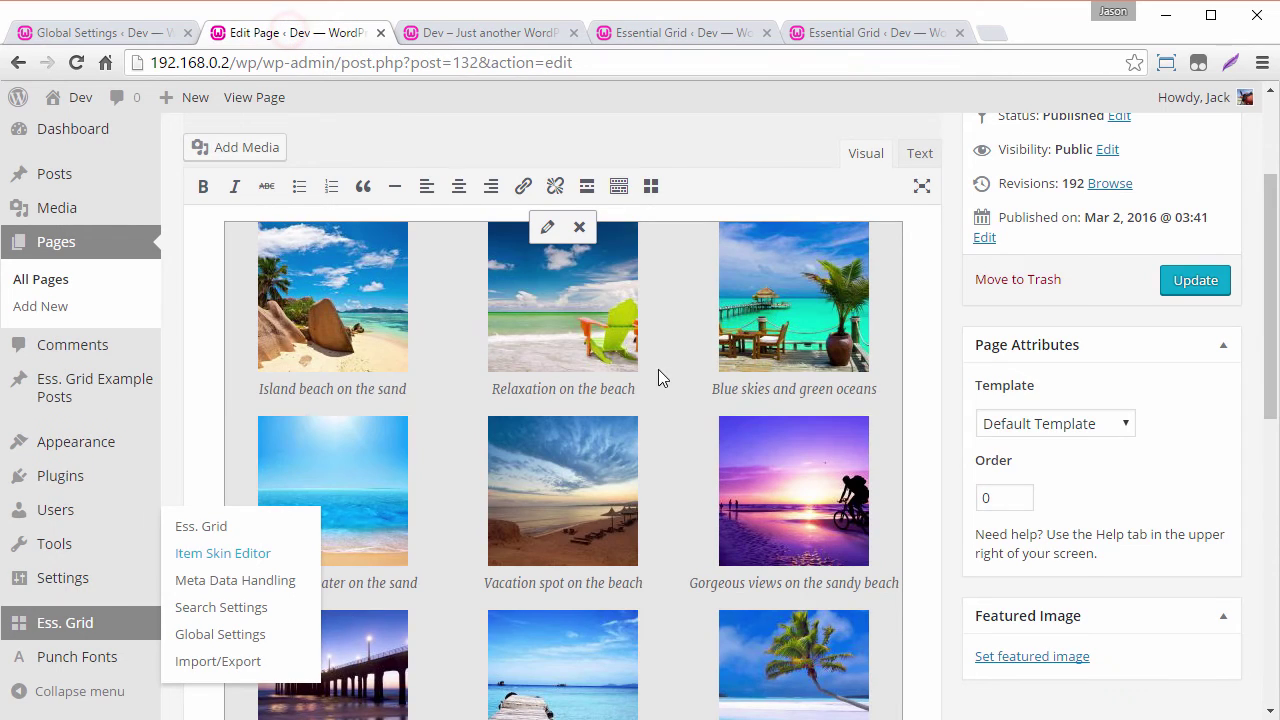
pyautogui.click(547, 227)
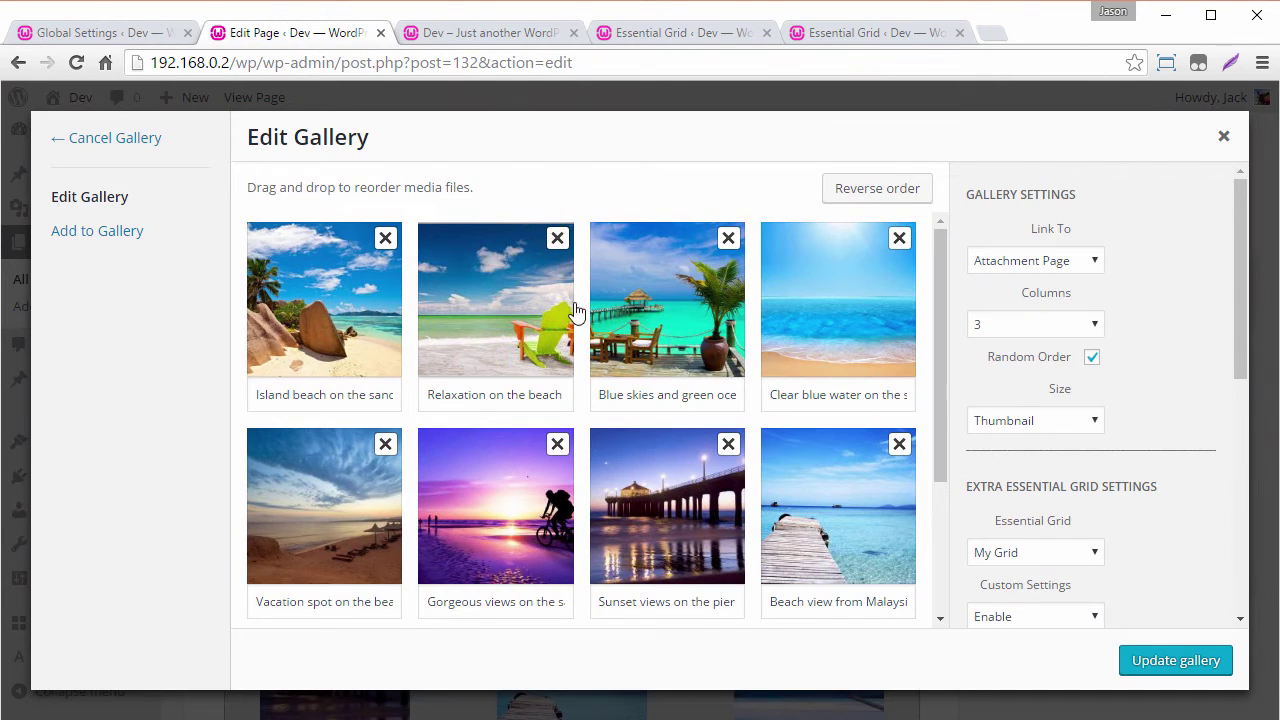
pyautogui.click(352, 284)
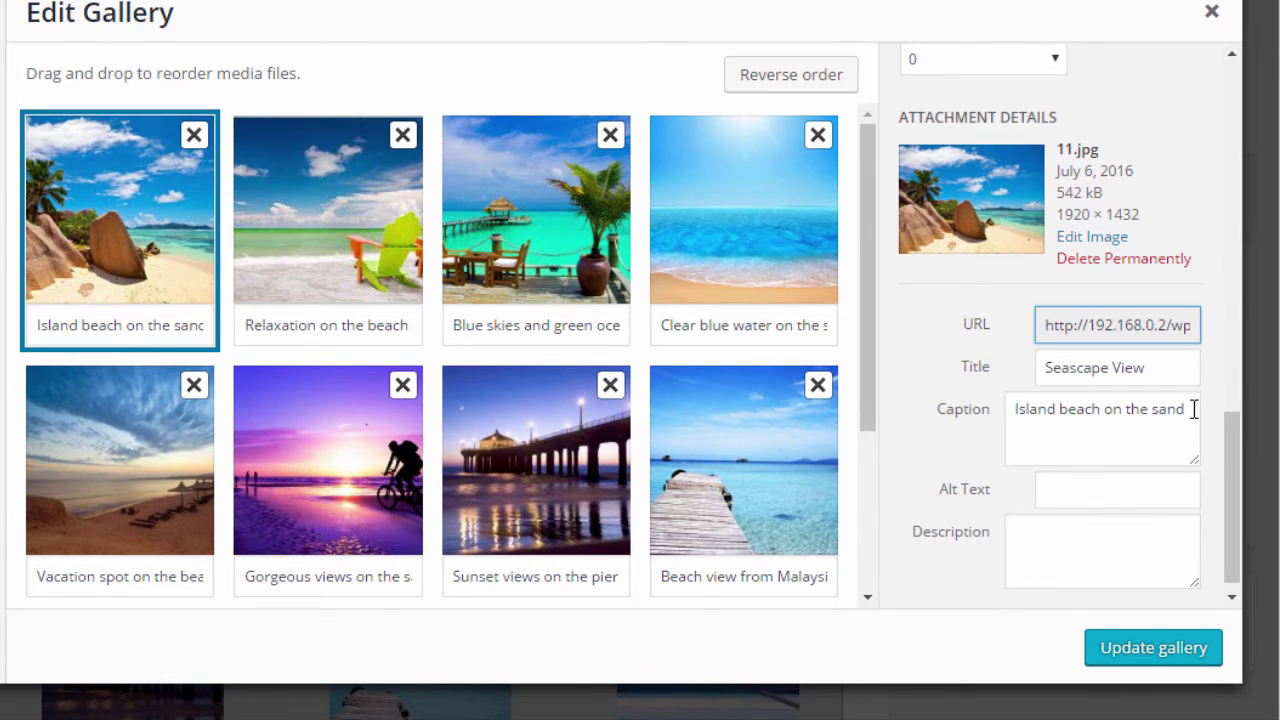
pyautogui.moveTo(1194, 410); pyautogui.dragTo(963, 420)
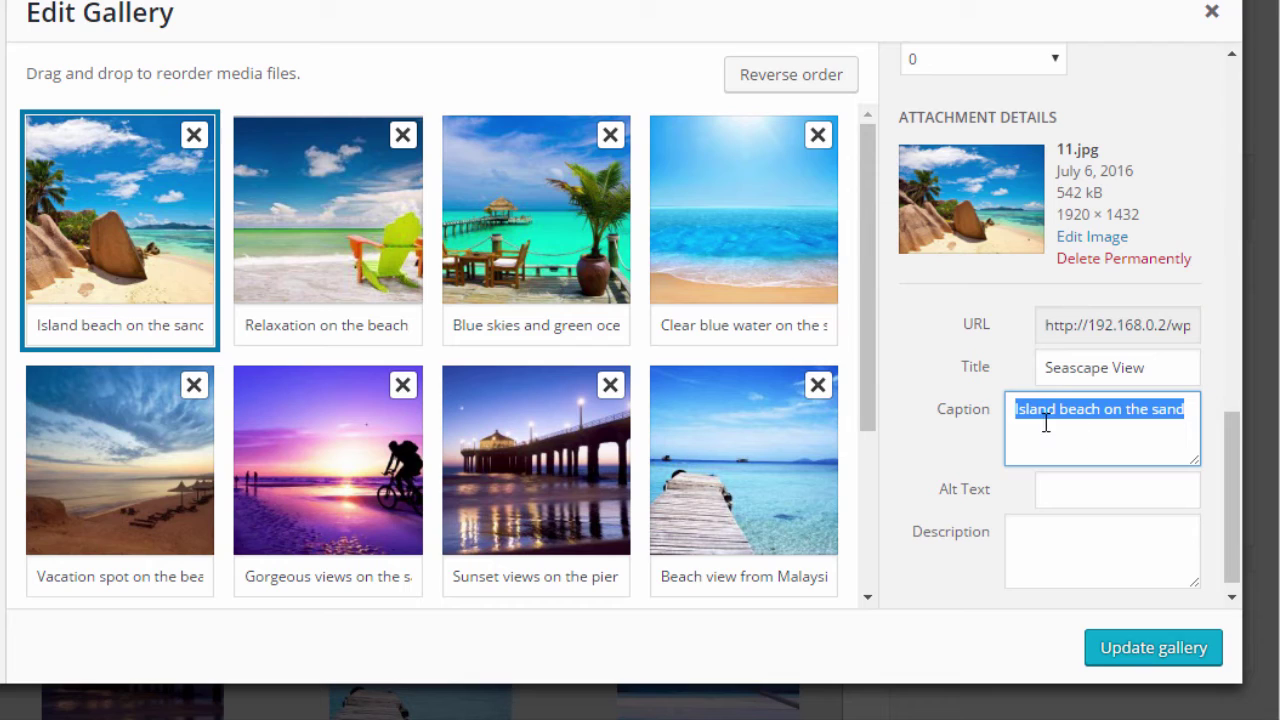
pyautogui.write('h')
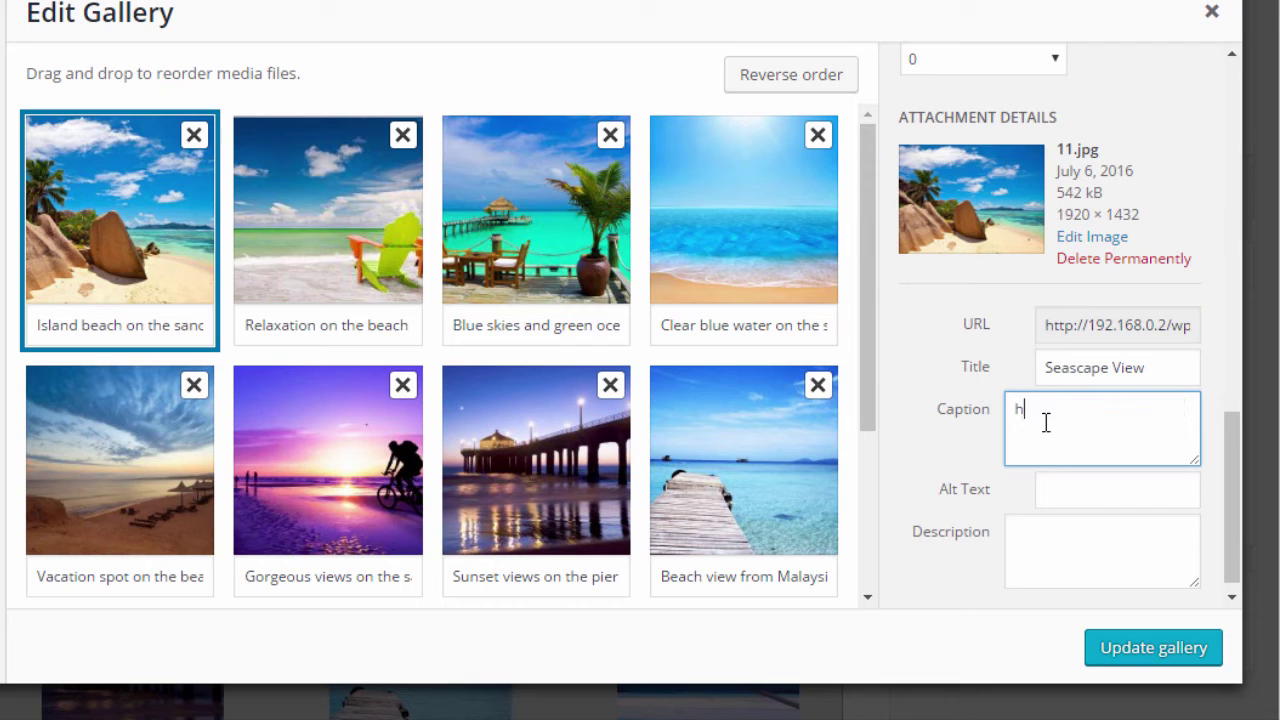
pyautogui.write('ttp://www.themepunch.com')
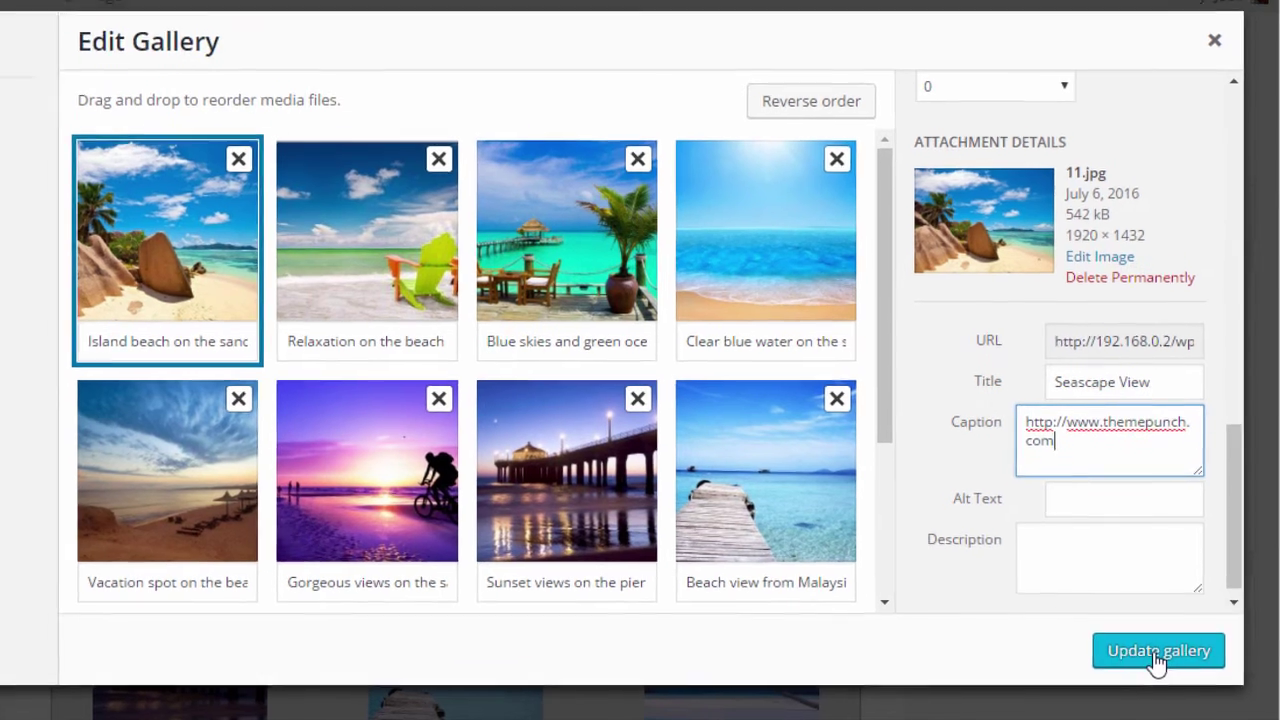
# Update the gallery, then delete the Excerpt layer from the Essential Grid item skin.
pyautogui.click(1152, 650)
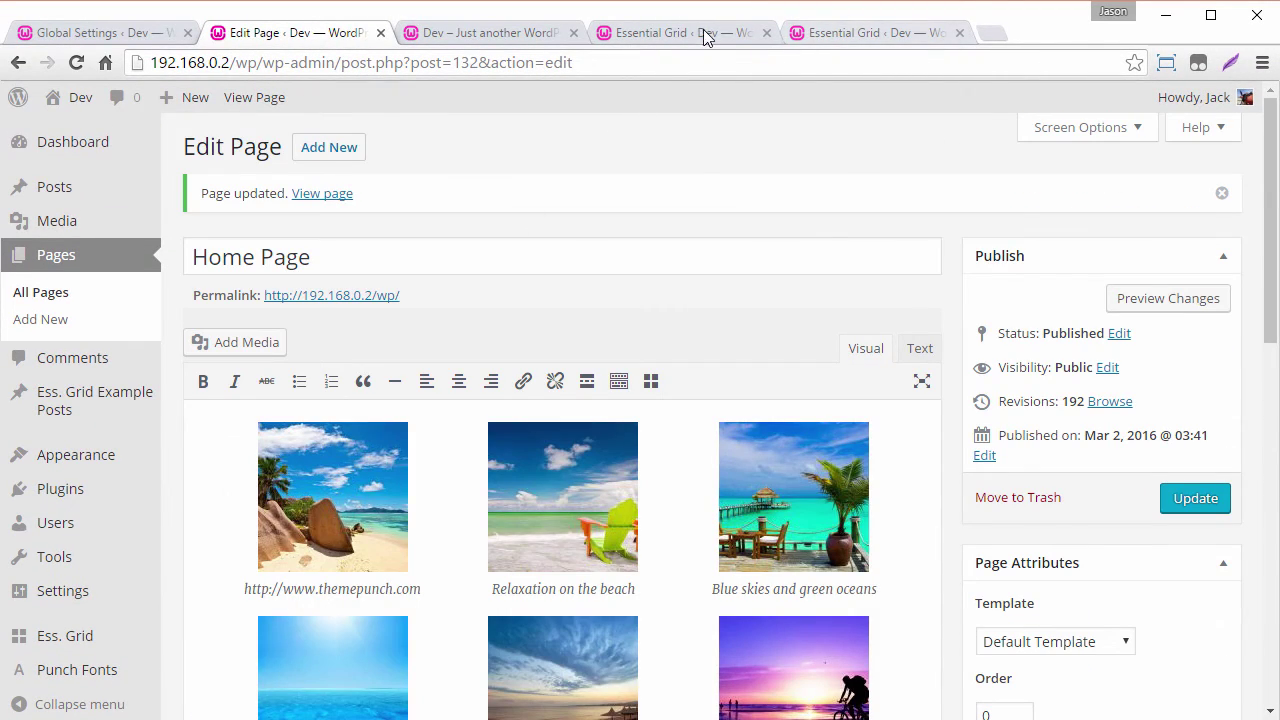
pyautogui.click(705, 34)
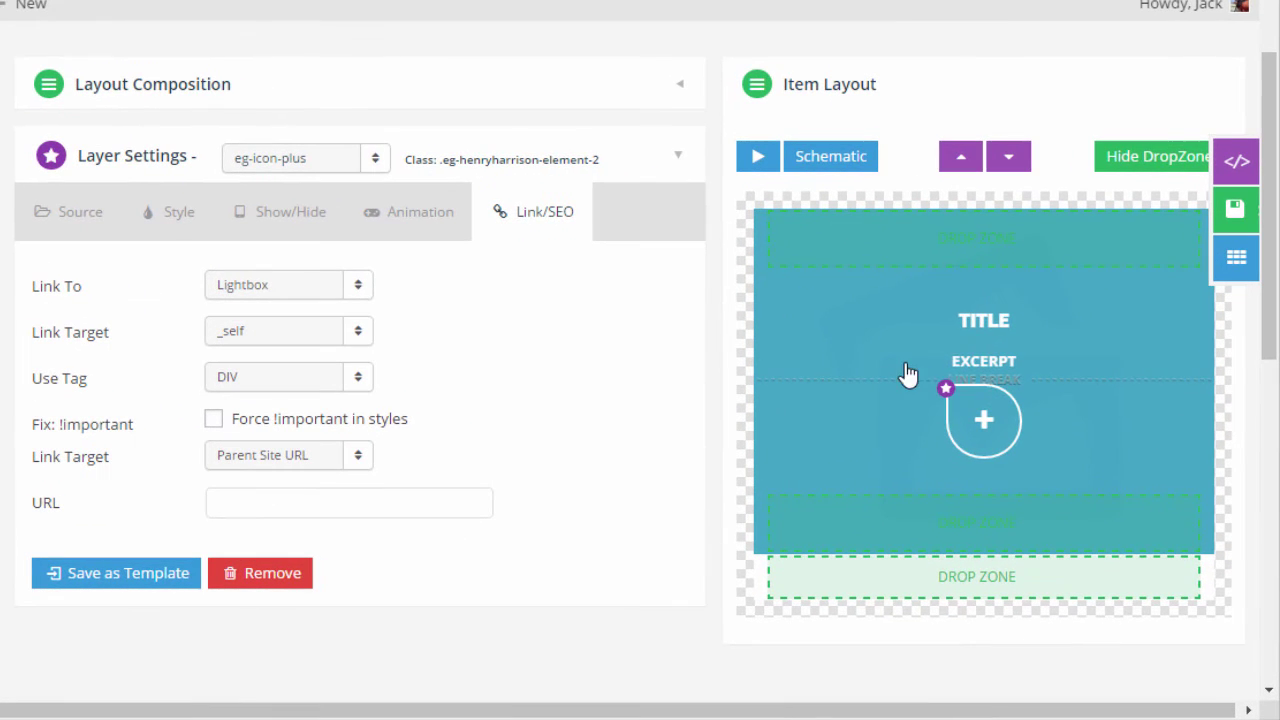
pyautogui.click(965, 361)
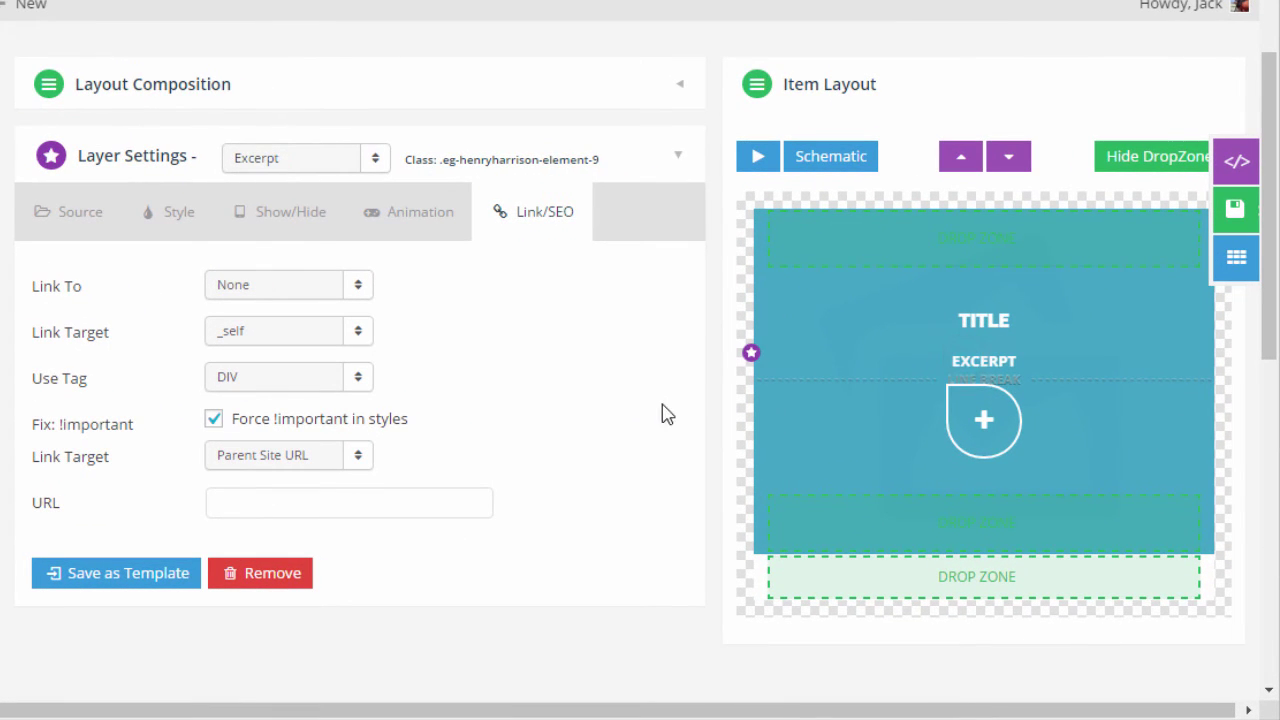
pyautogui.click(277, 585)
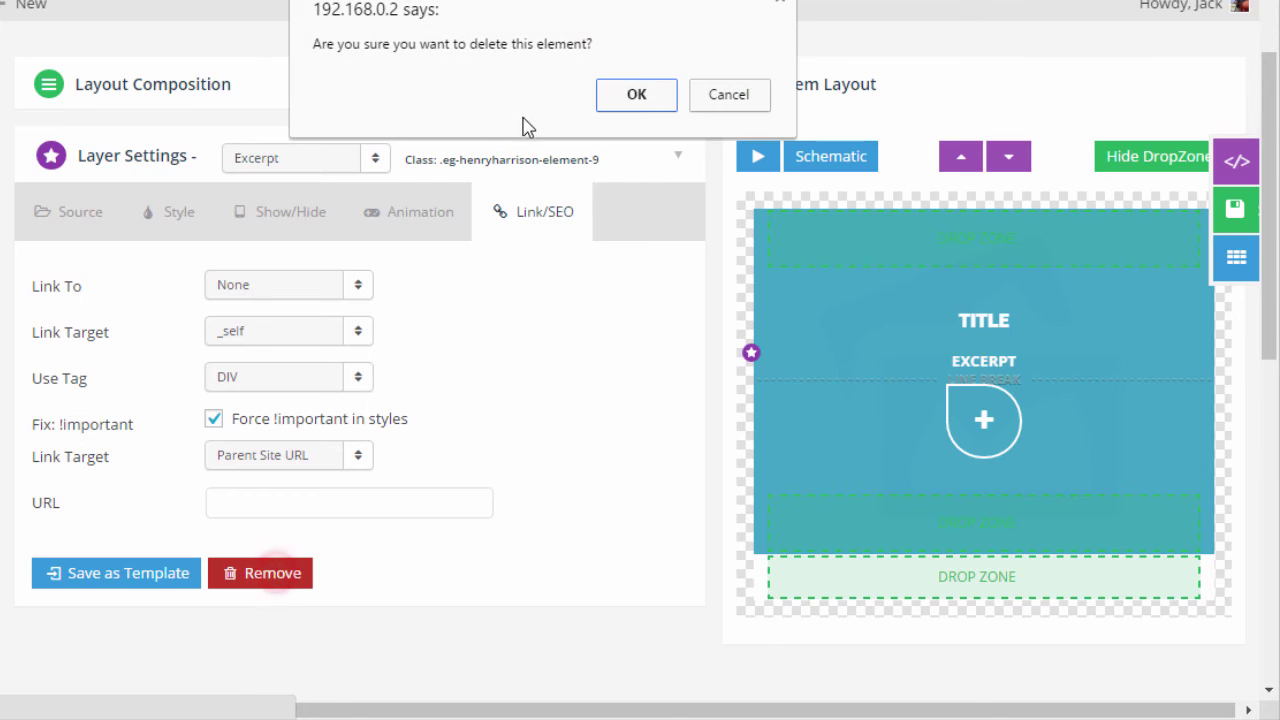
pyautogui.click(637, 95)
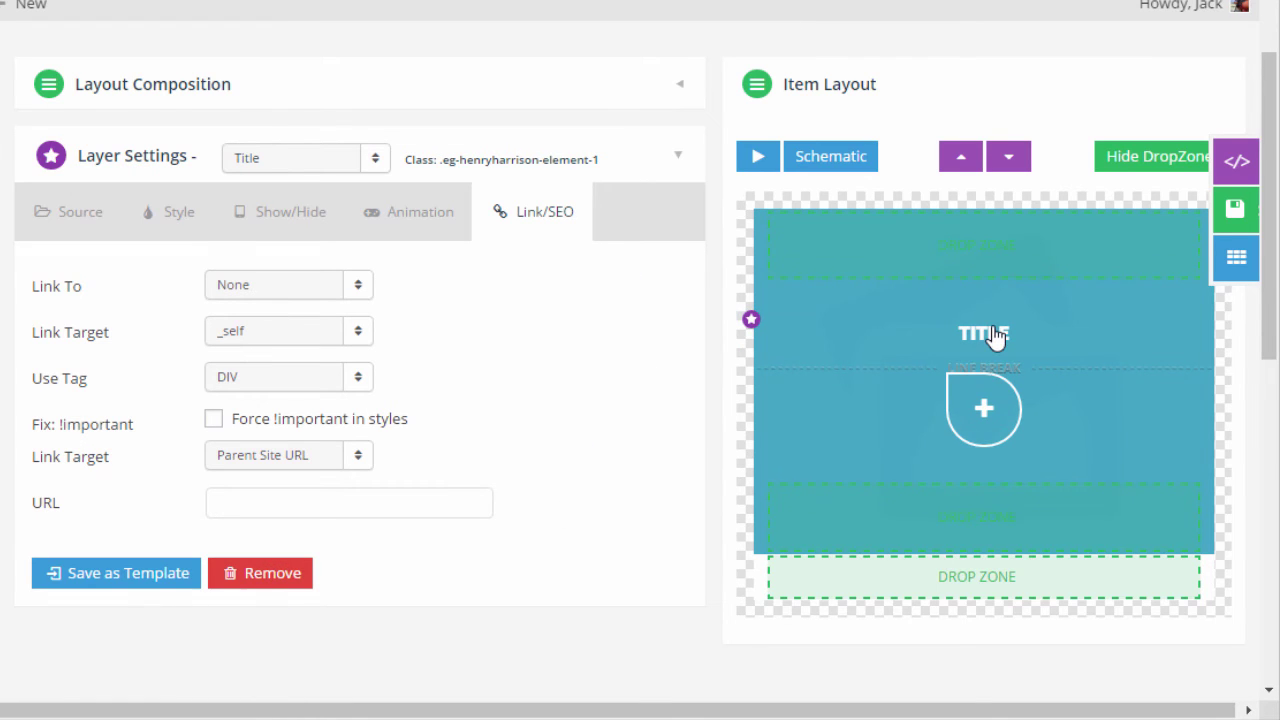
# Set the Title layer's source type to Text/HTML.
pyautogui.click(48, 218)
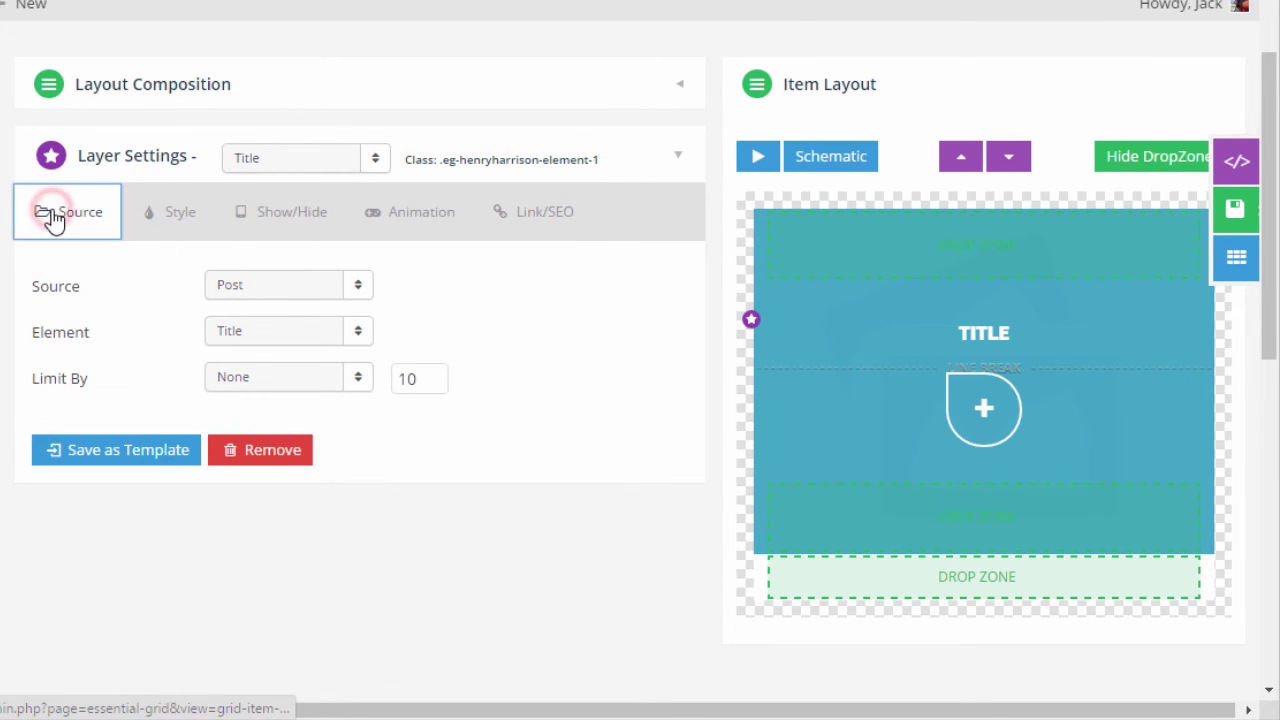
pyautogui.click(303, 288)
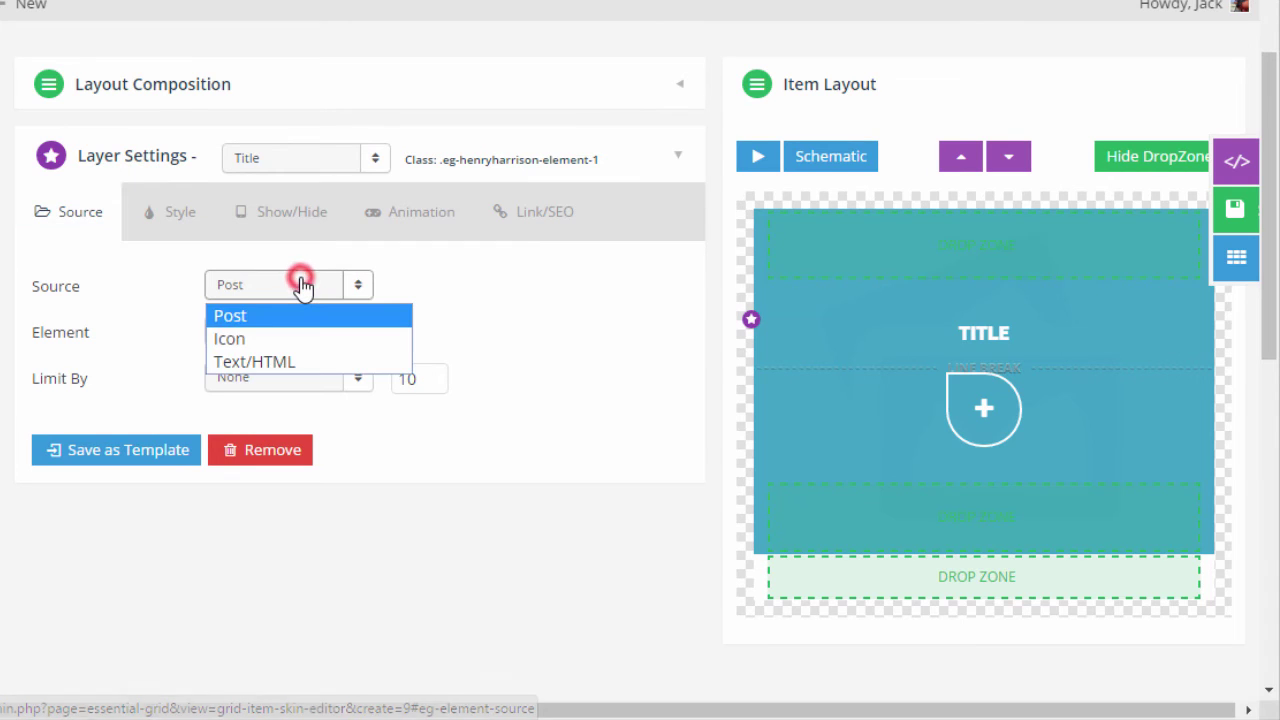
pyautogui.click(259, 363)
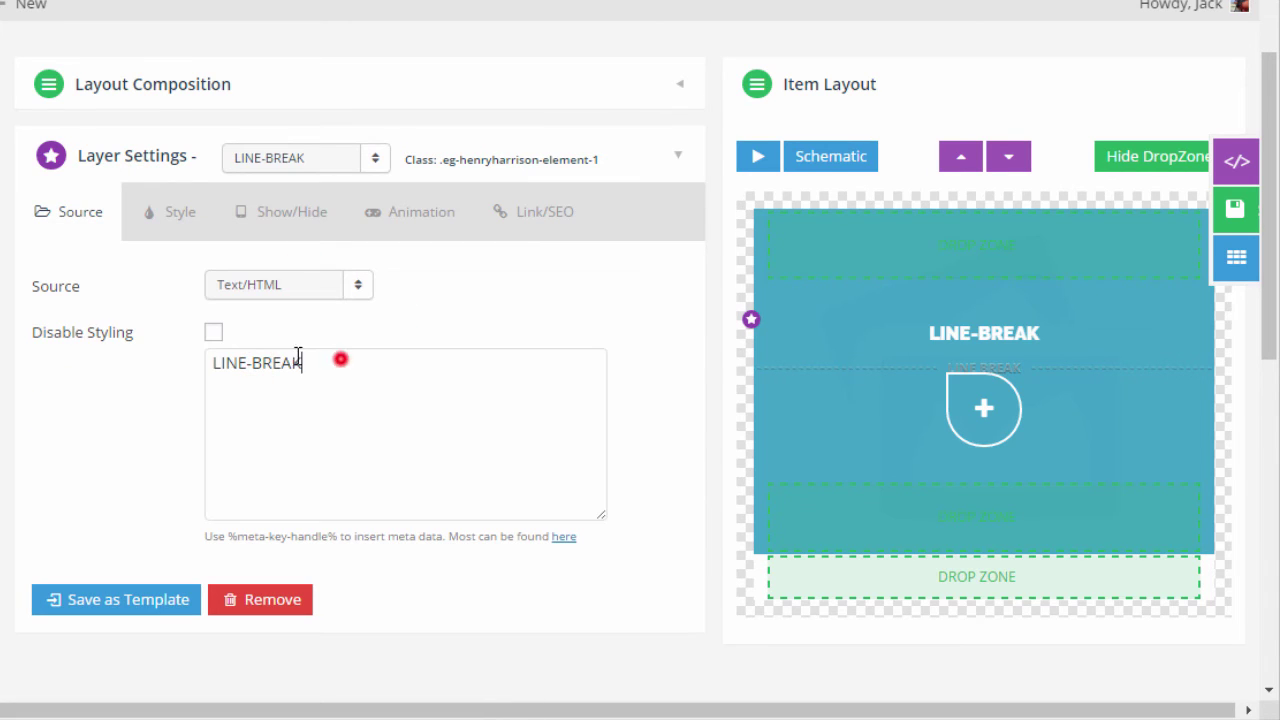
# Replace LINE-BREAK in the Title layer with <a href="%excerpt%"></a>.
pyautogui.tripleClick(341, 358)
pyautogui.write('<a')
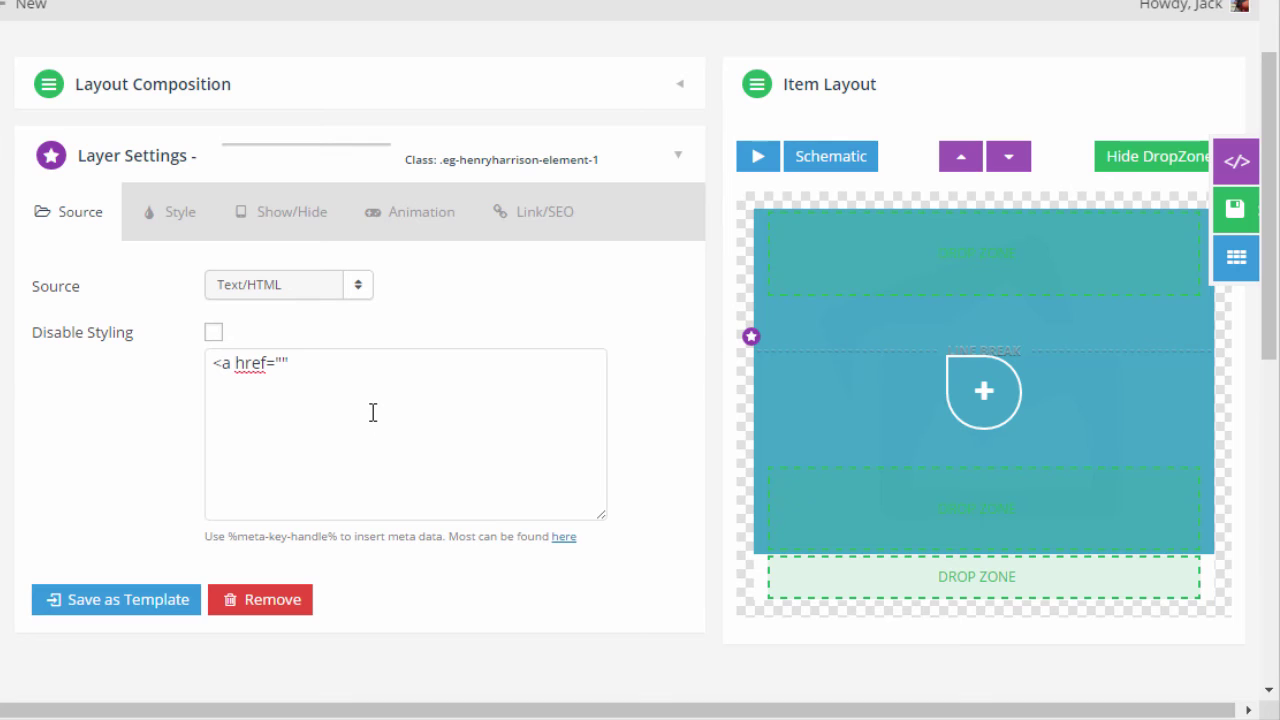
pyautogui.write('href=""></a>')
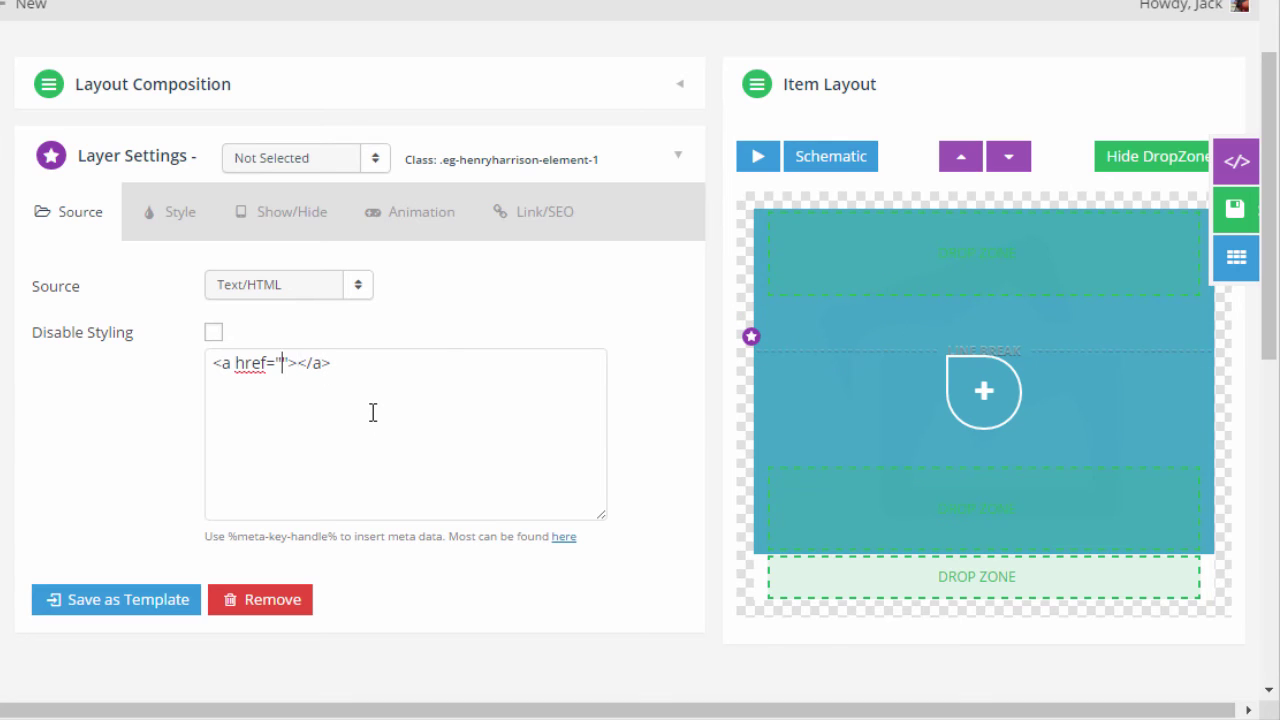
pyautogui.click(562, 540)
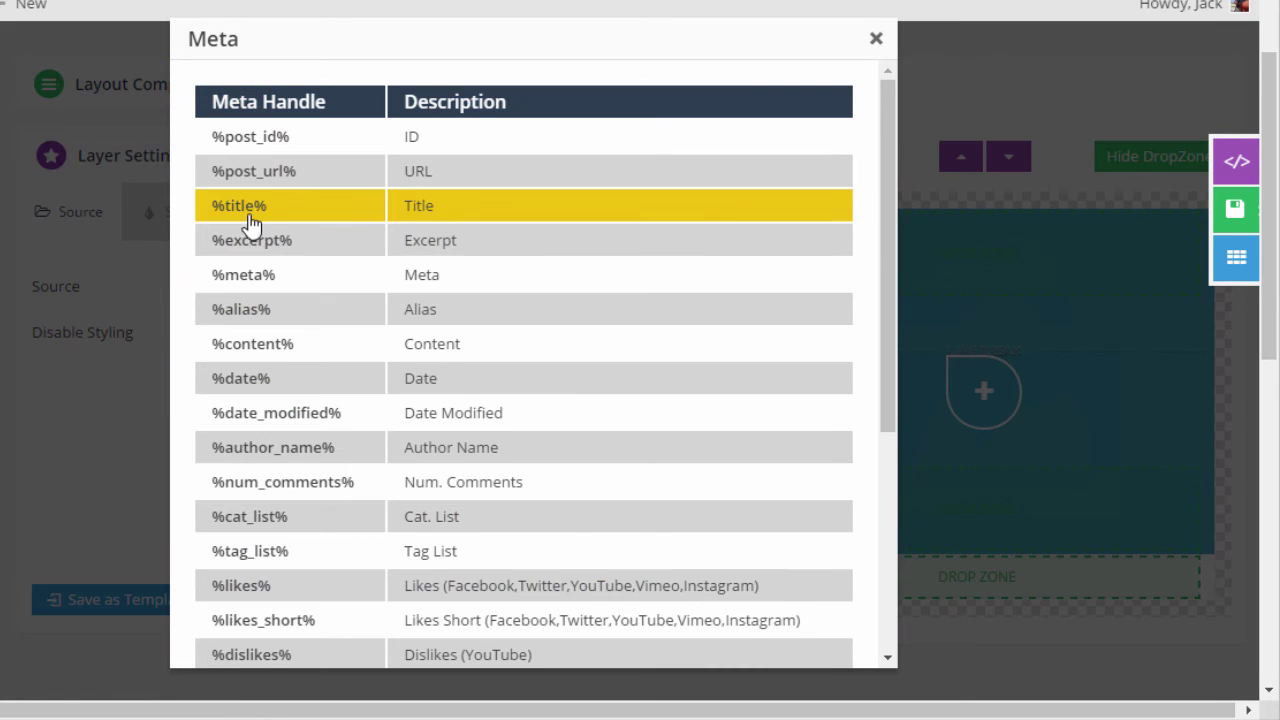
pyautogui.click(263, 245)
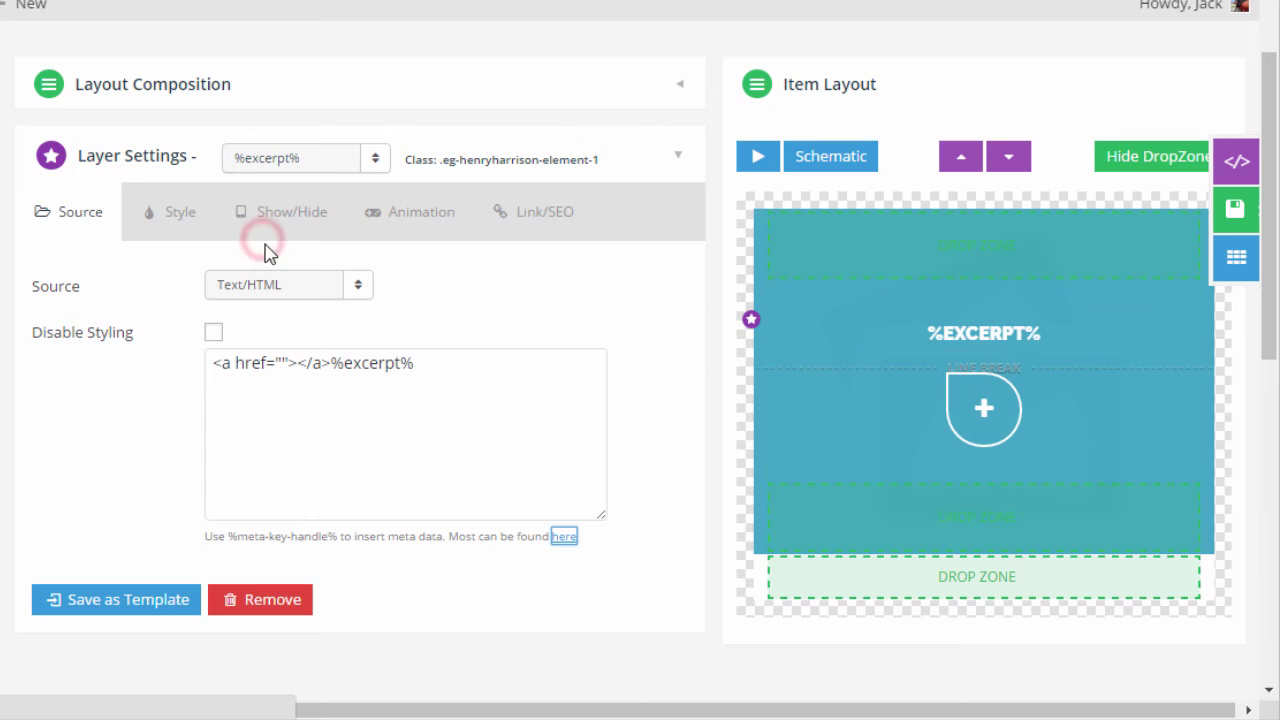
pyautogui.doubleClick(331, 363)
pyautogui.hotkey('ctrl', 'c')
pyautogui.rightClick(363, 363)
pyautogui.click(410, 374)
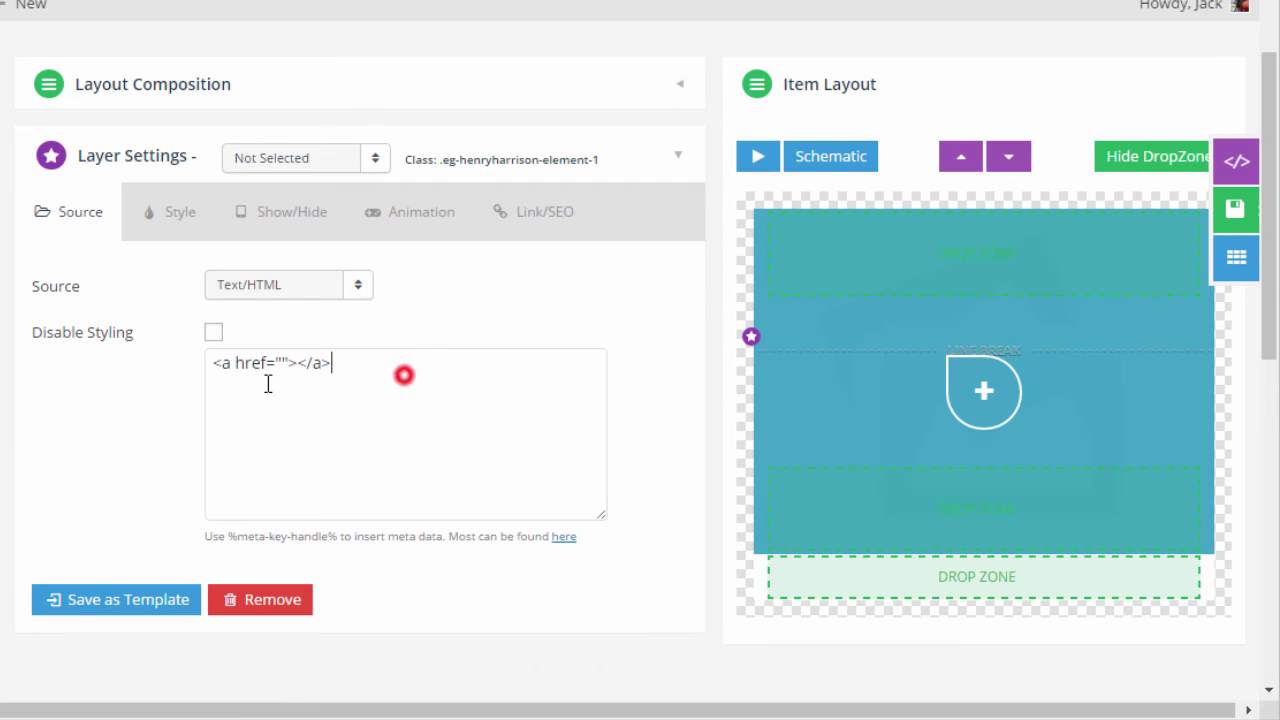
pyautogui.click(284, 364)
pyautogui.hotkey('ctrl', 'v')
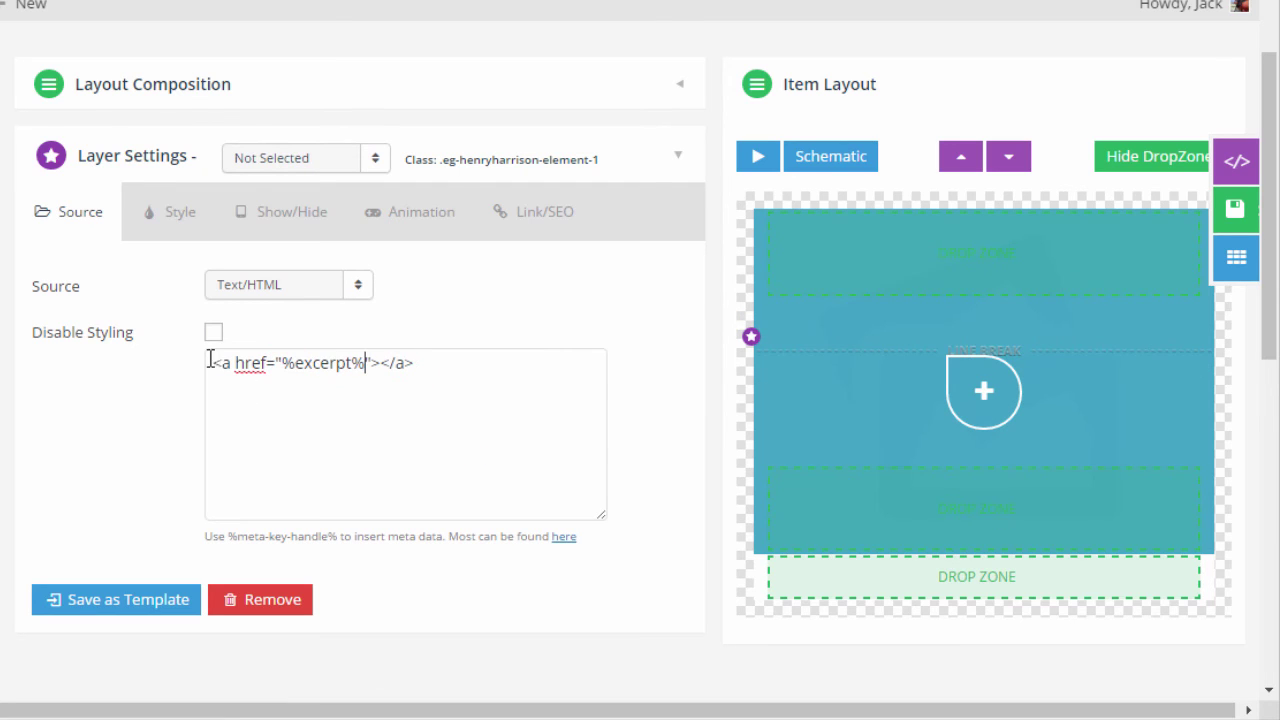
# Insert %title% as the link text, giving <a href="%excerpt%">%title%</a>.
pyautogui.click(486, 371)
pyautogui.press('Left')
pyautogui.press('Left')
pyautogui.press('Left')
pyautogui.press('Left')
pyautogui.click(564, 537)
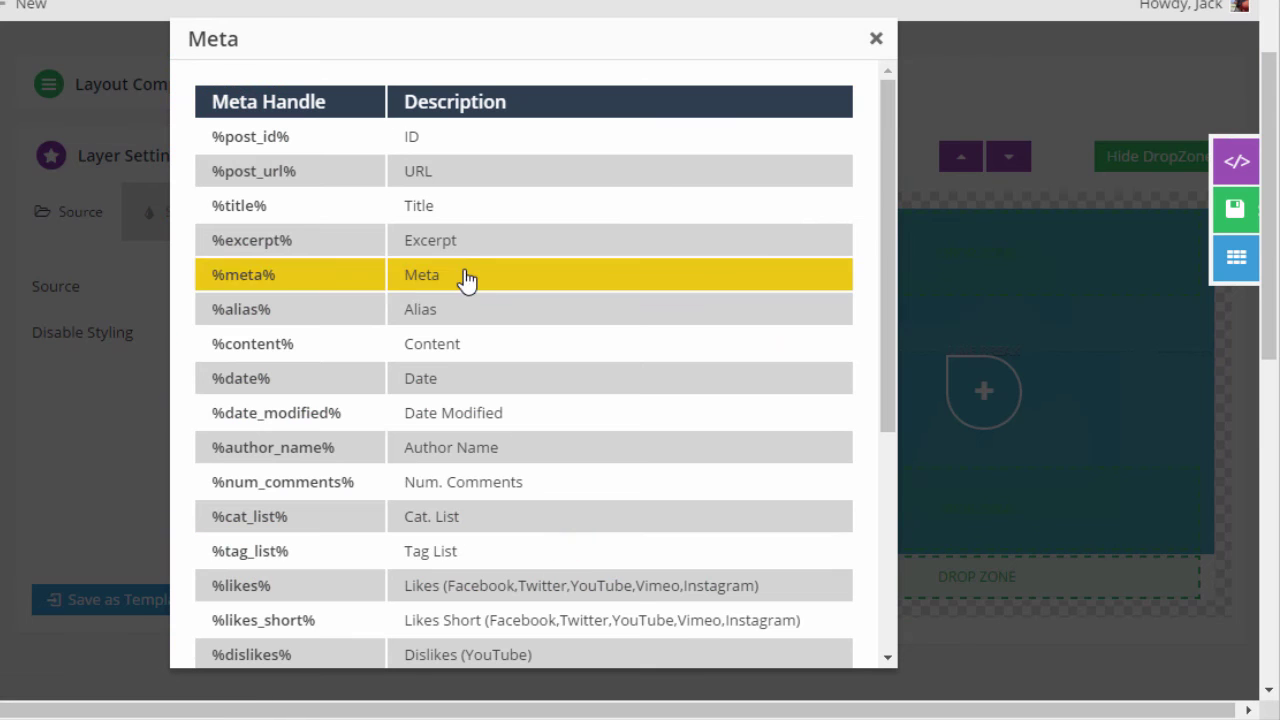
pyautogui.click(237, 207)
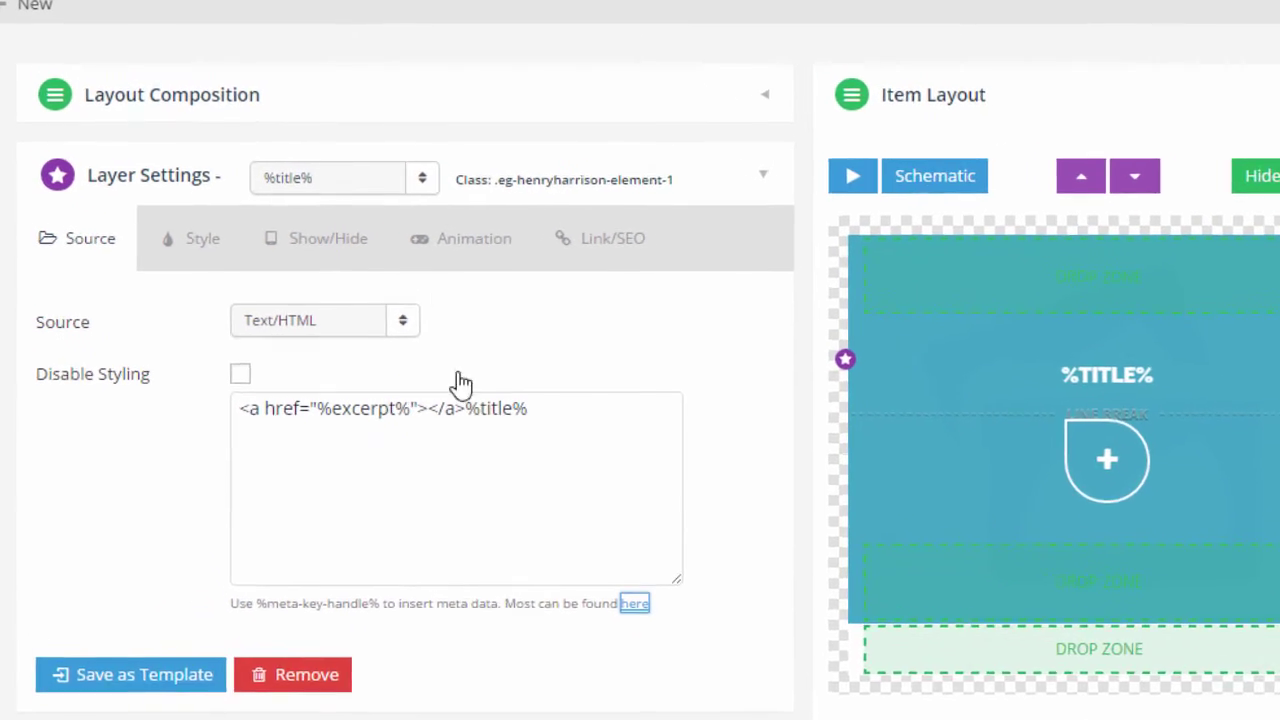
pyautogui.hotkey('ctrl', 'z')
pyautogui.click(542, 345)
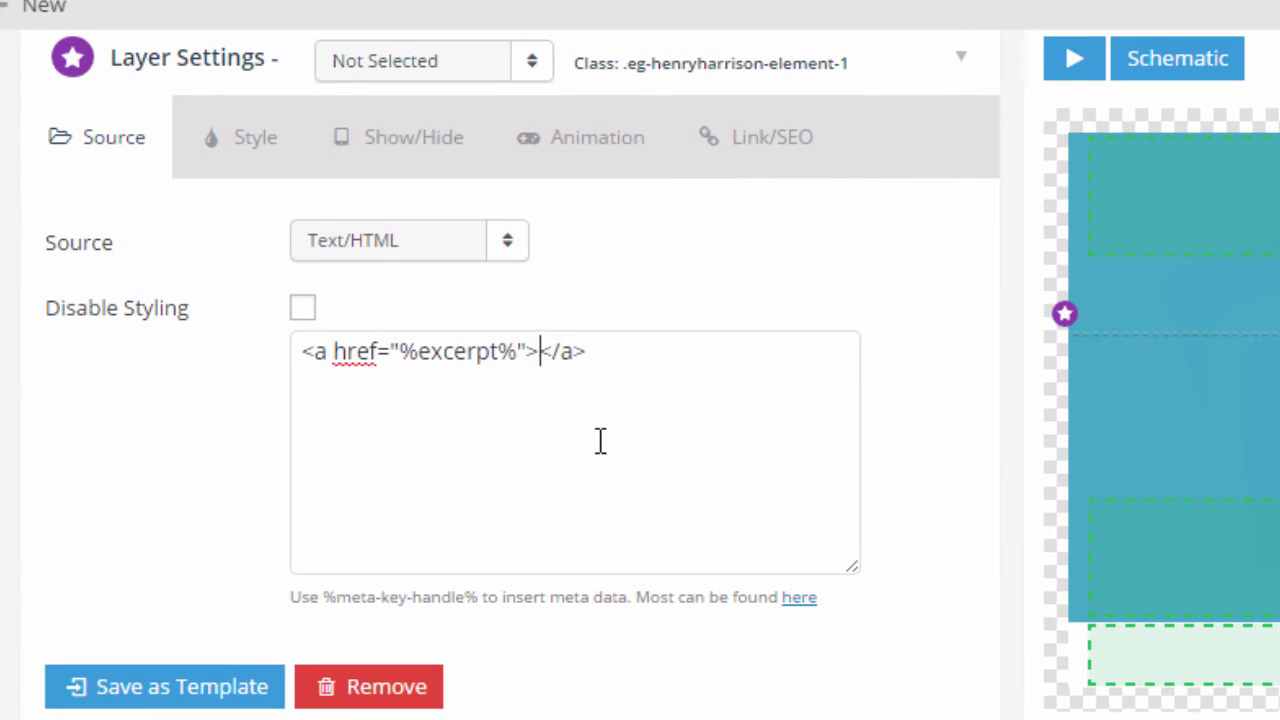
pyautogui.write('%title%')
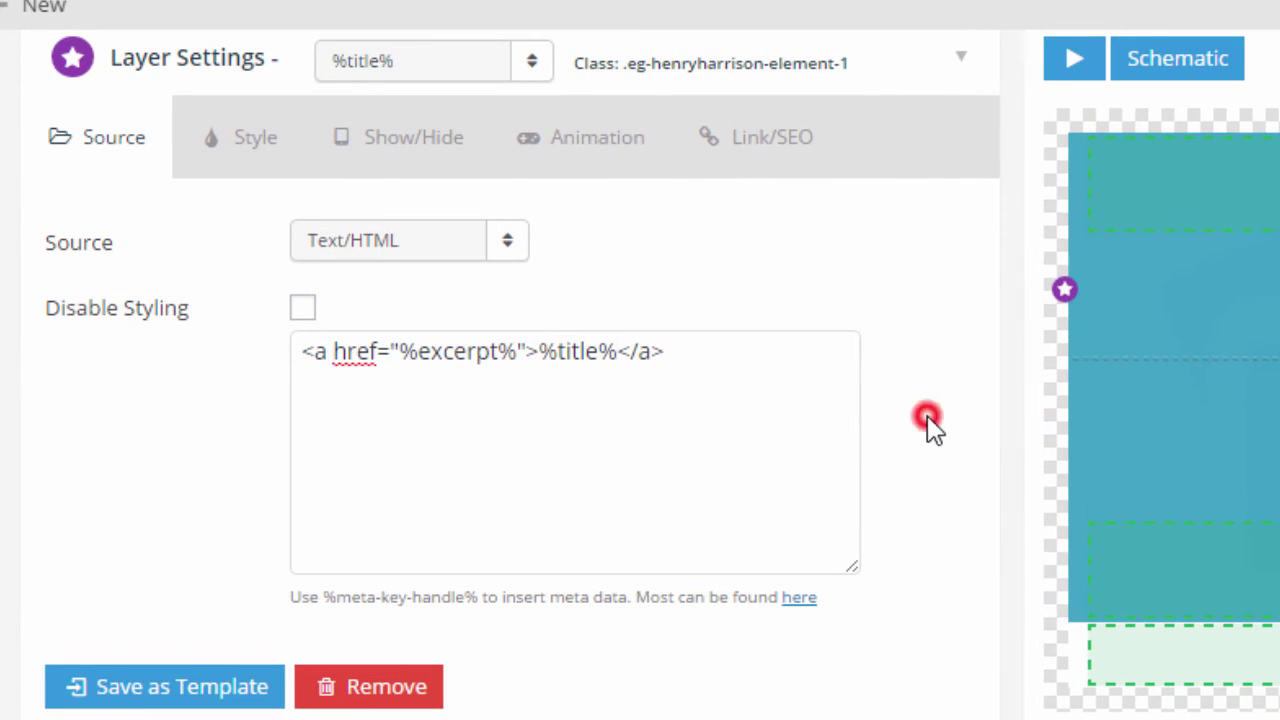
pyautogui.click(926, 254)
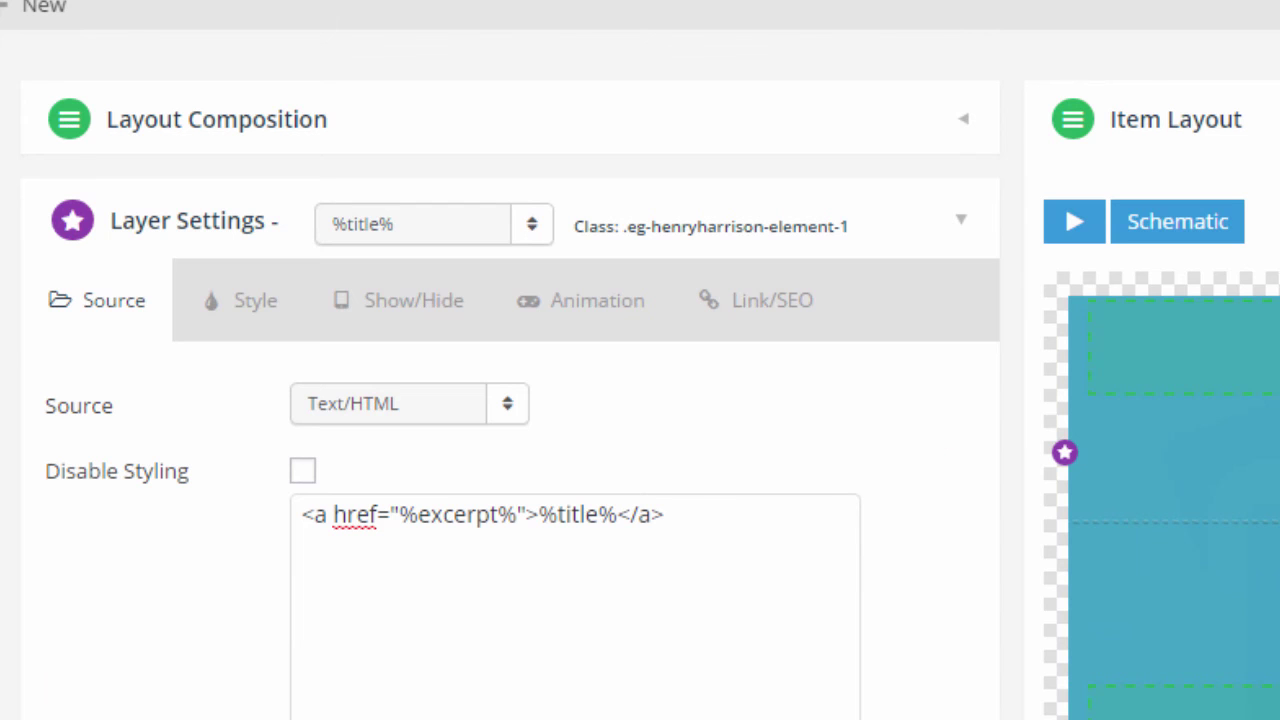
pyautogui.click(480, 32)
# Reload the home page, follow the Seascape View title to themepunch.com, then go back to the Home Page editor.
pyautogui.click(80, 64)
pyautogui.scroll(-3, 242, 380)
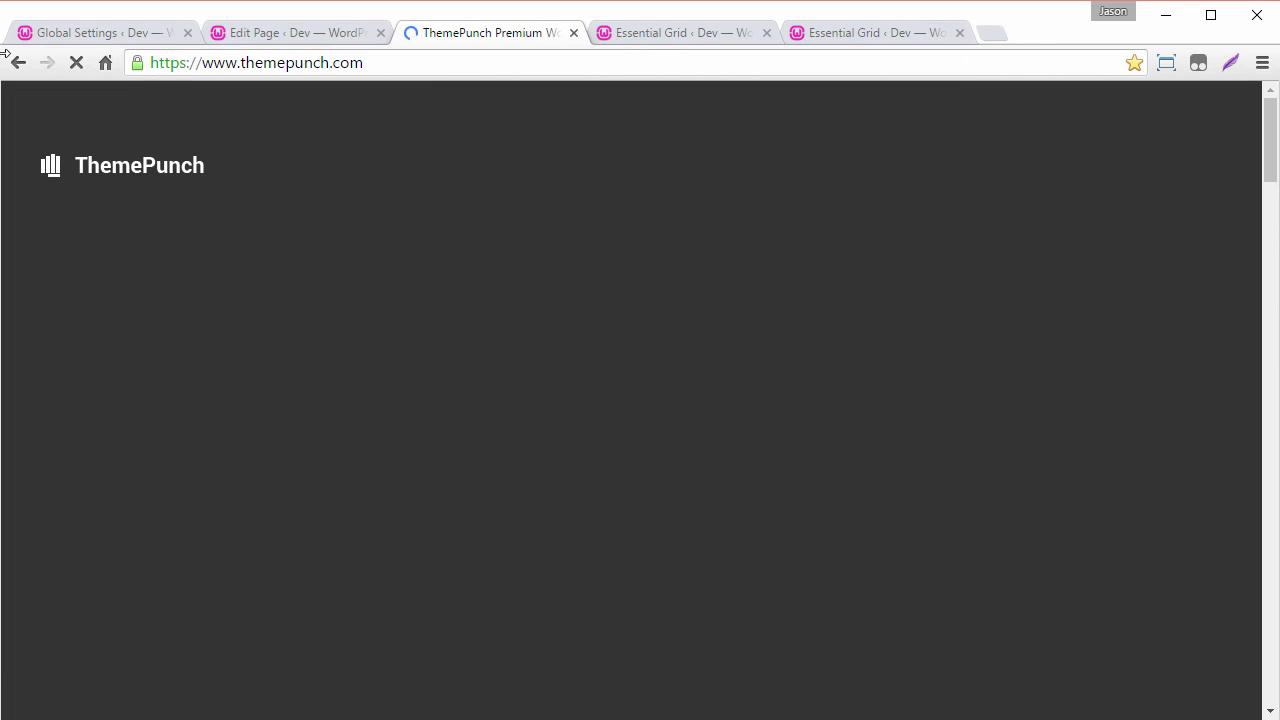
pyautogui.click(17, 64)
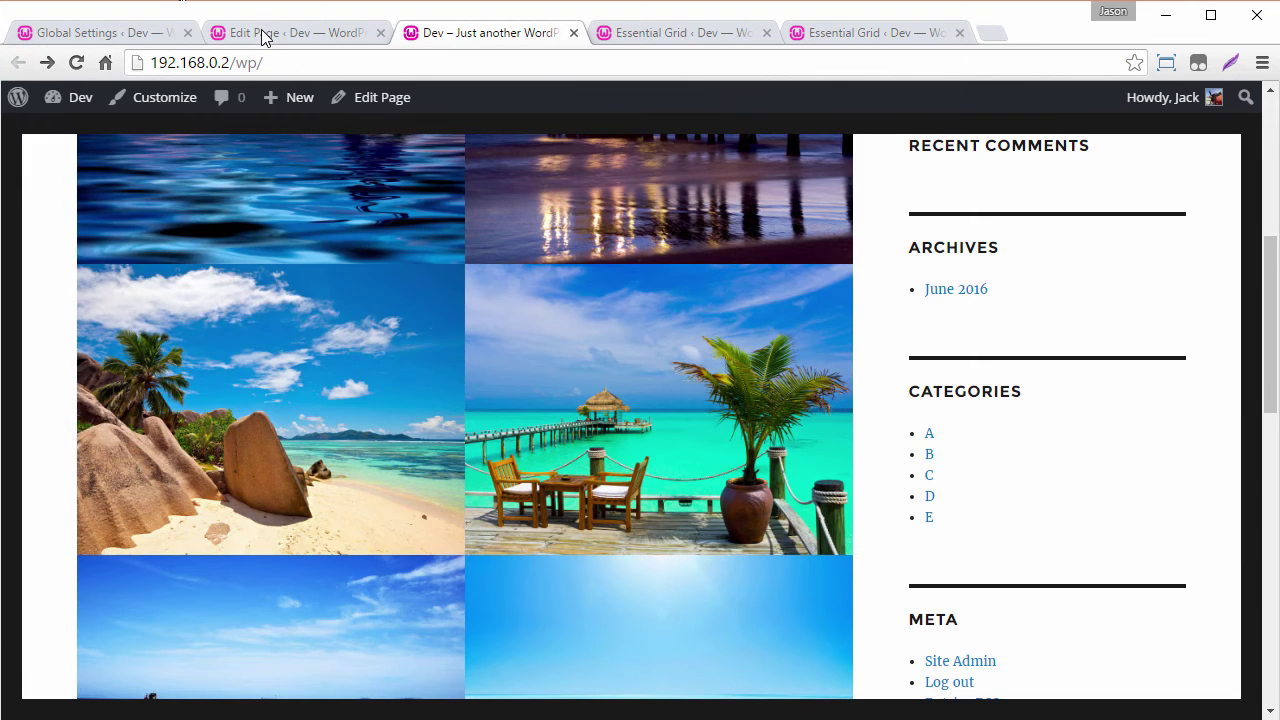
pyautogui.click(263, 35)
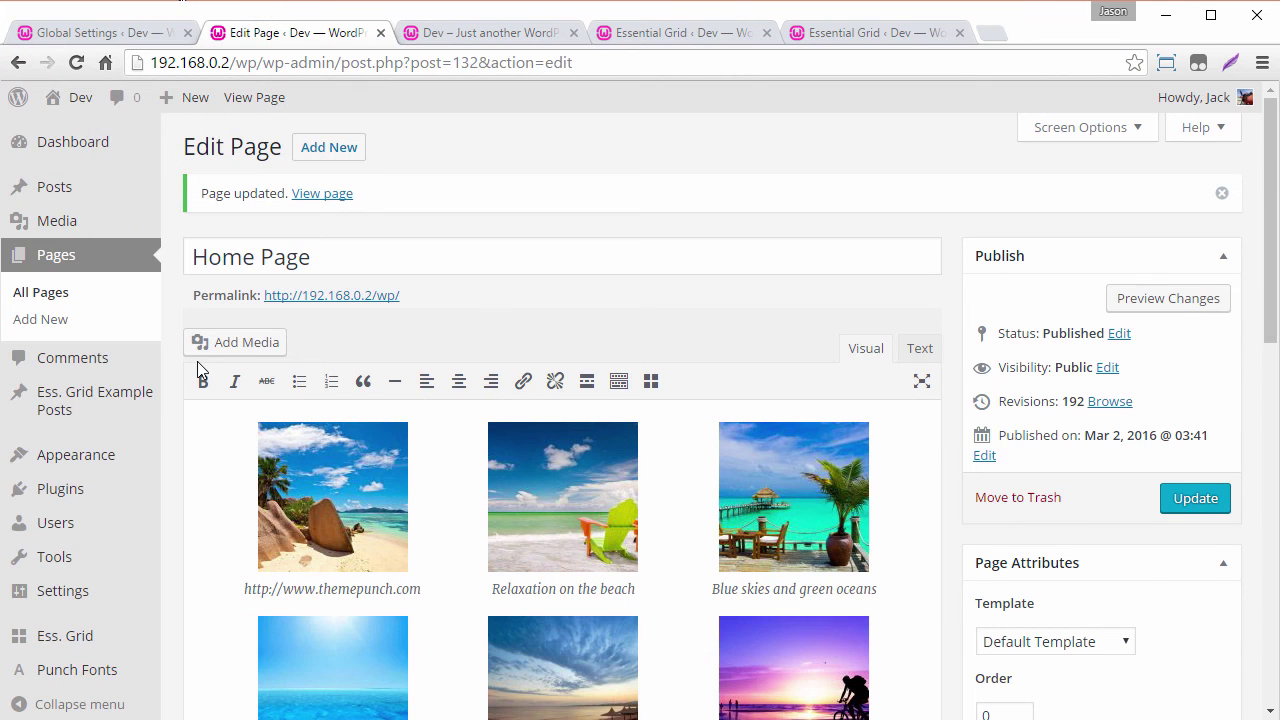
pyautogui.rightClick(75, 222)
pyautogui.click(150, 237)
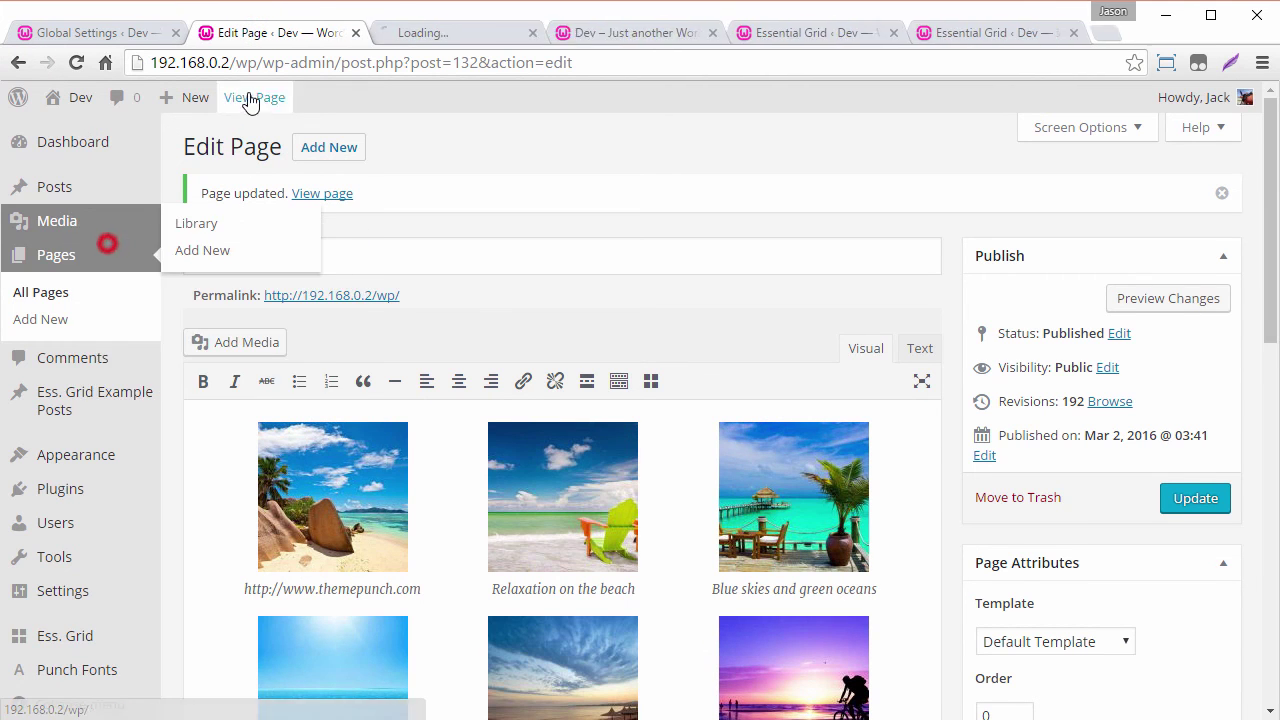
pyautogui.click(436, 42)
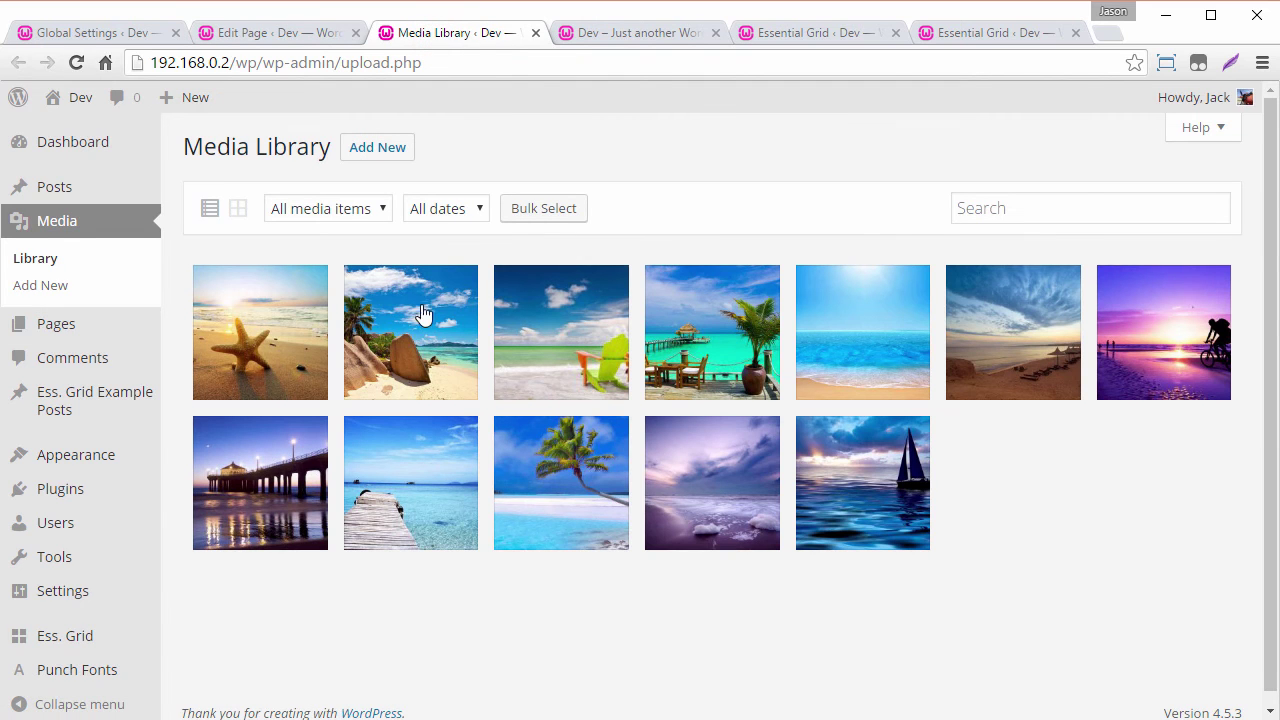
pyautogui.click(420, 310)
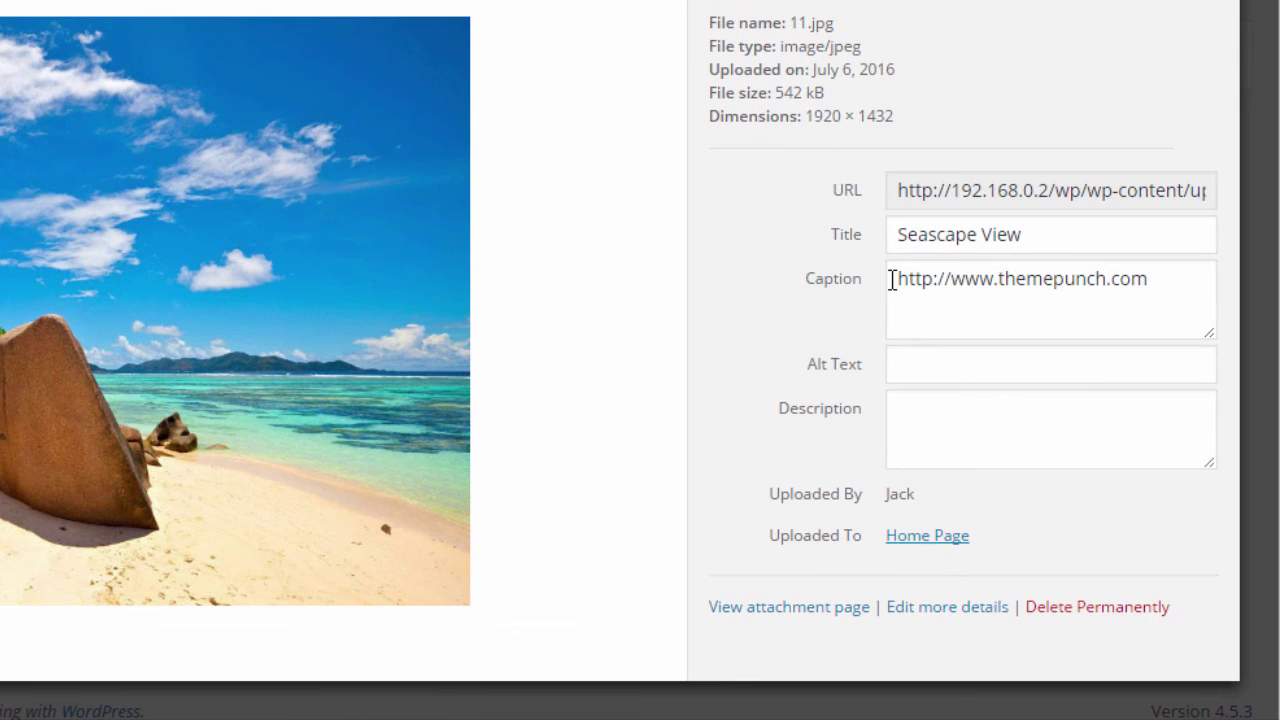
pyautogui.moveTo(891, 280); pyautogui.dragTo(1186, 280)
pyautogui.click(1177, 283)
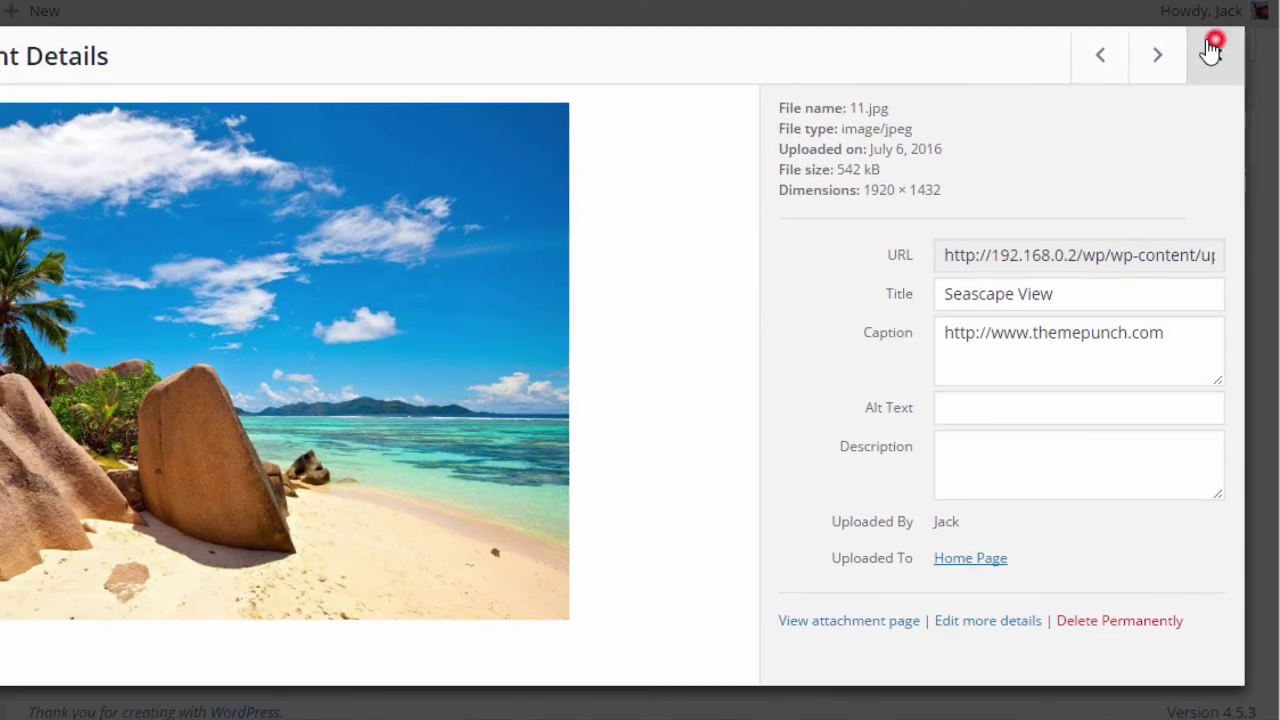
pyautogui.click(1203, 0)
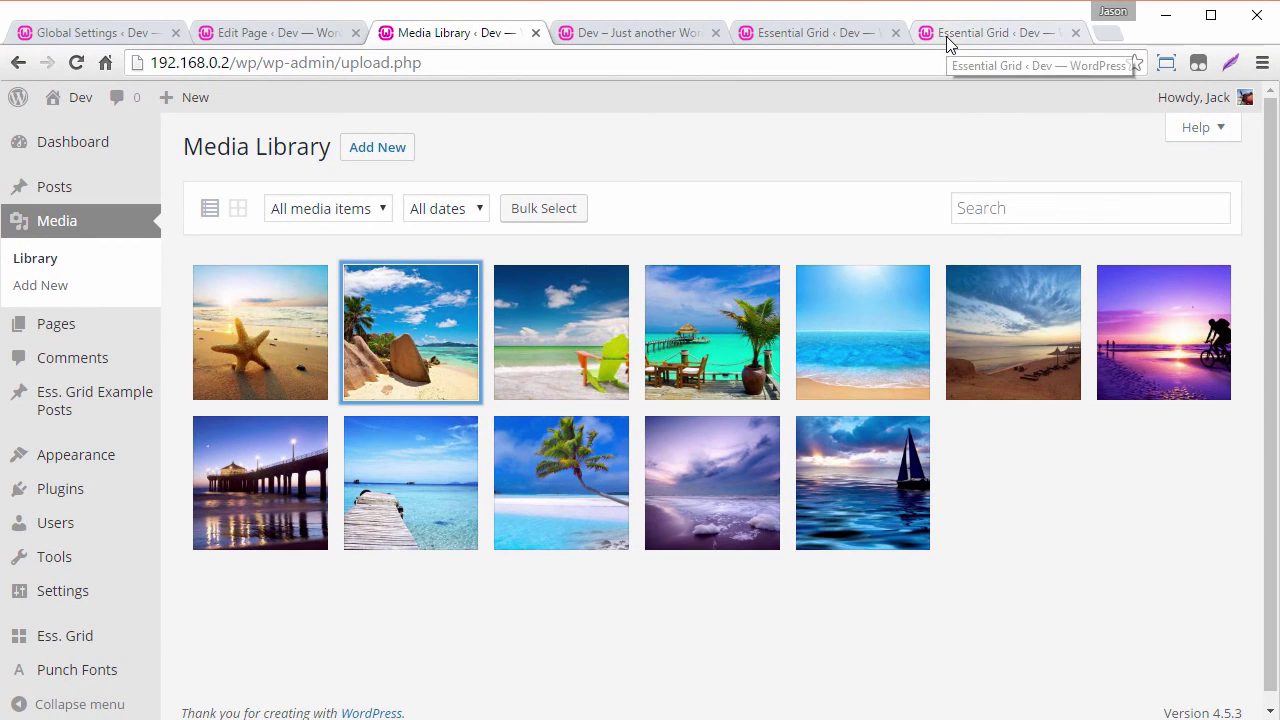
pyautogui.click(645, 33)
pyautogui.moveTo(220, 420)
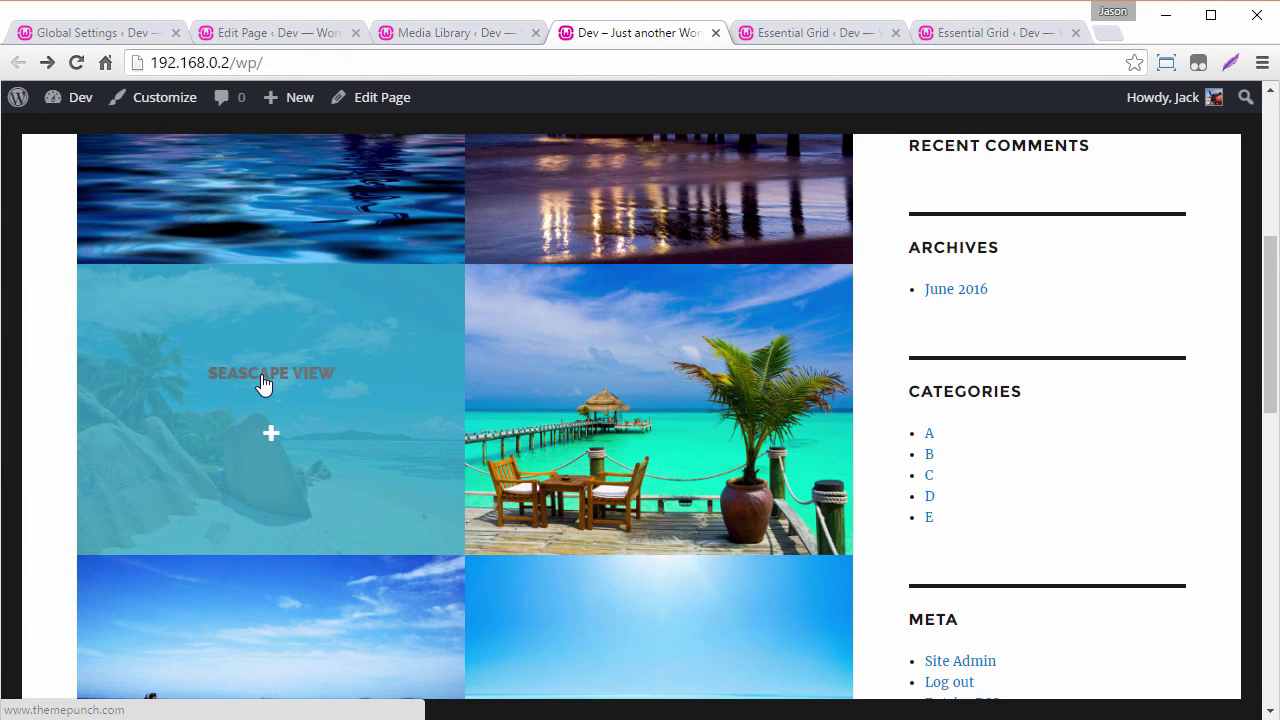